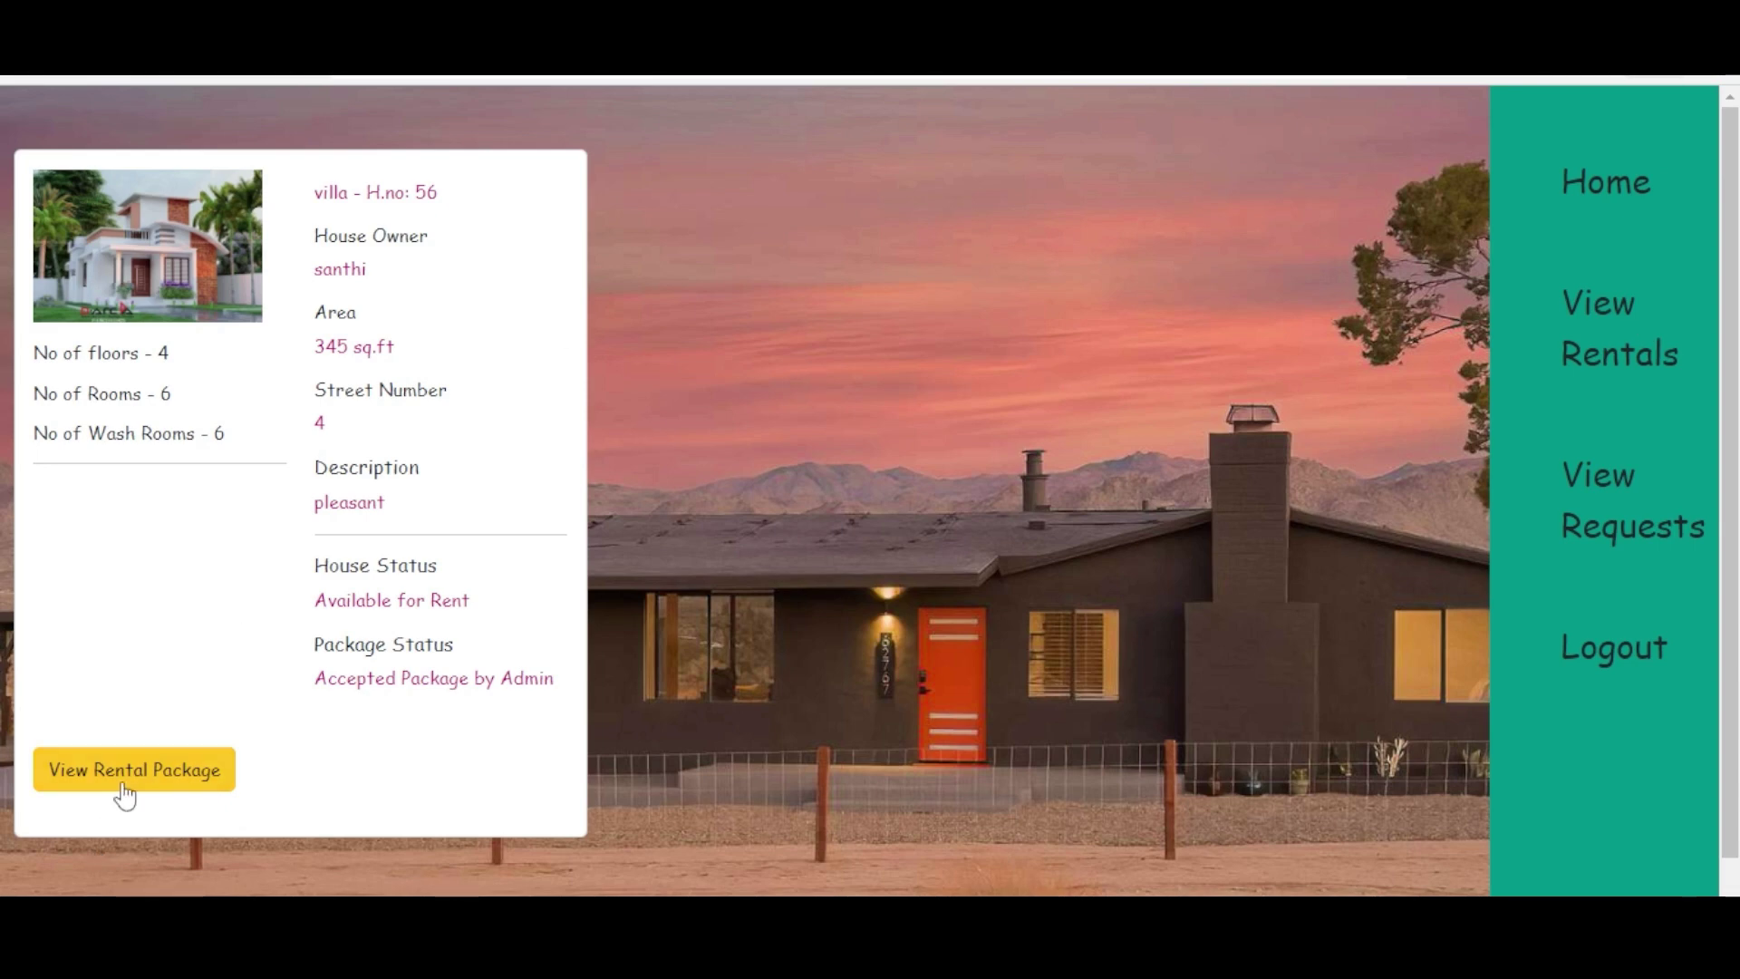
- Request the villa's rental package for an 08-09-2023 move-in date with a 3-month lease
click(136, 775)
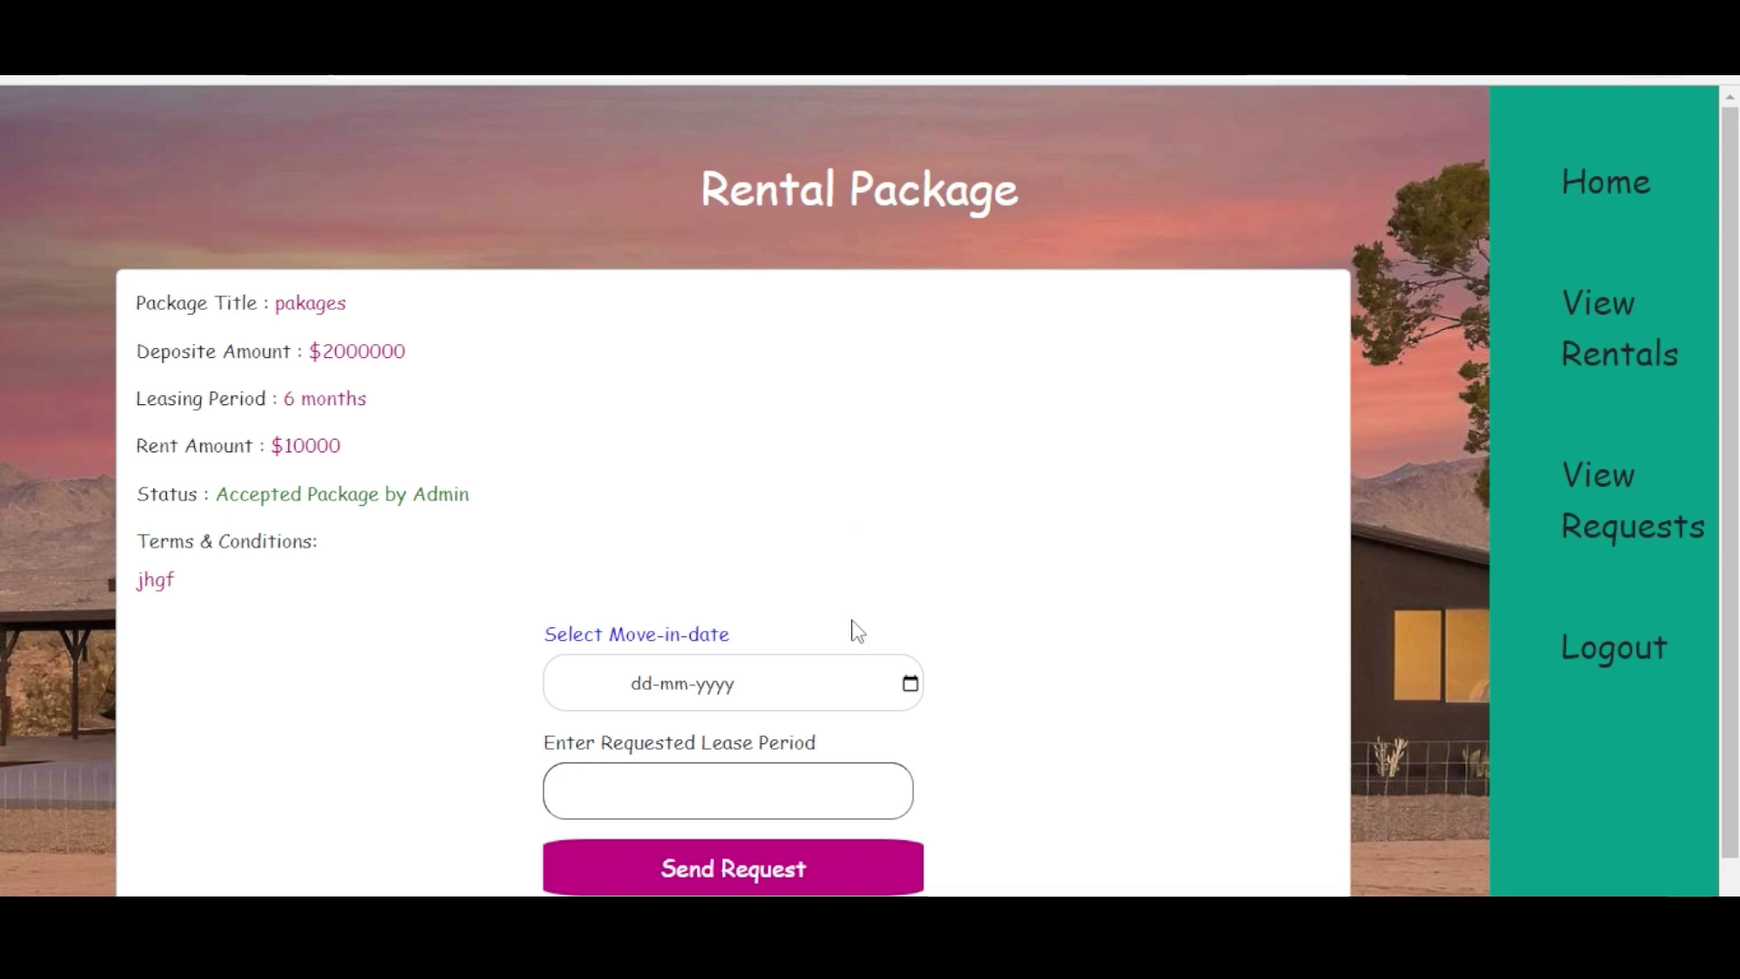
click(910, 685)
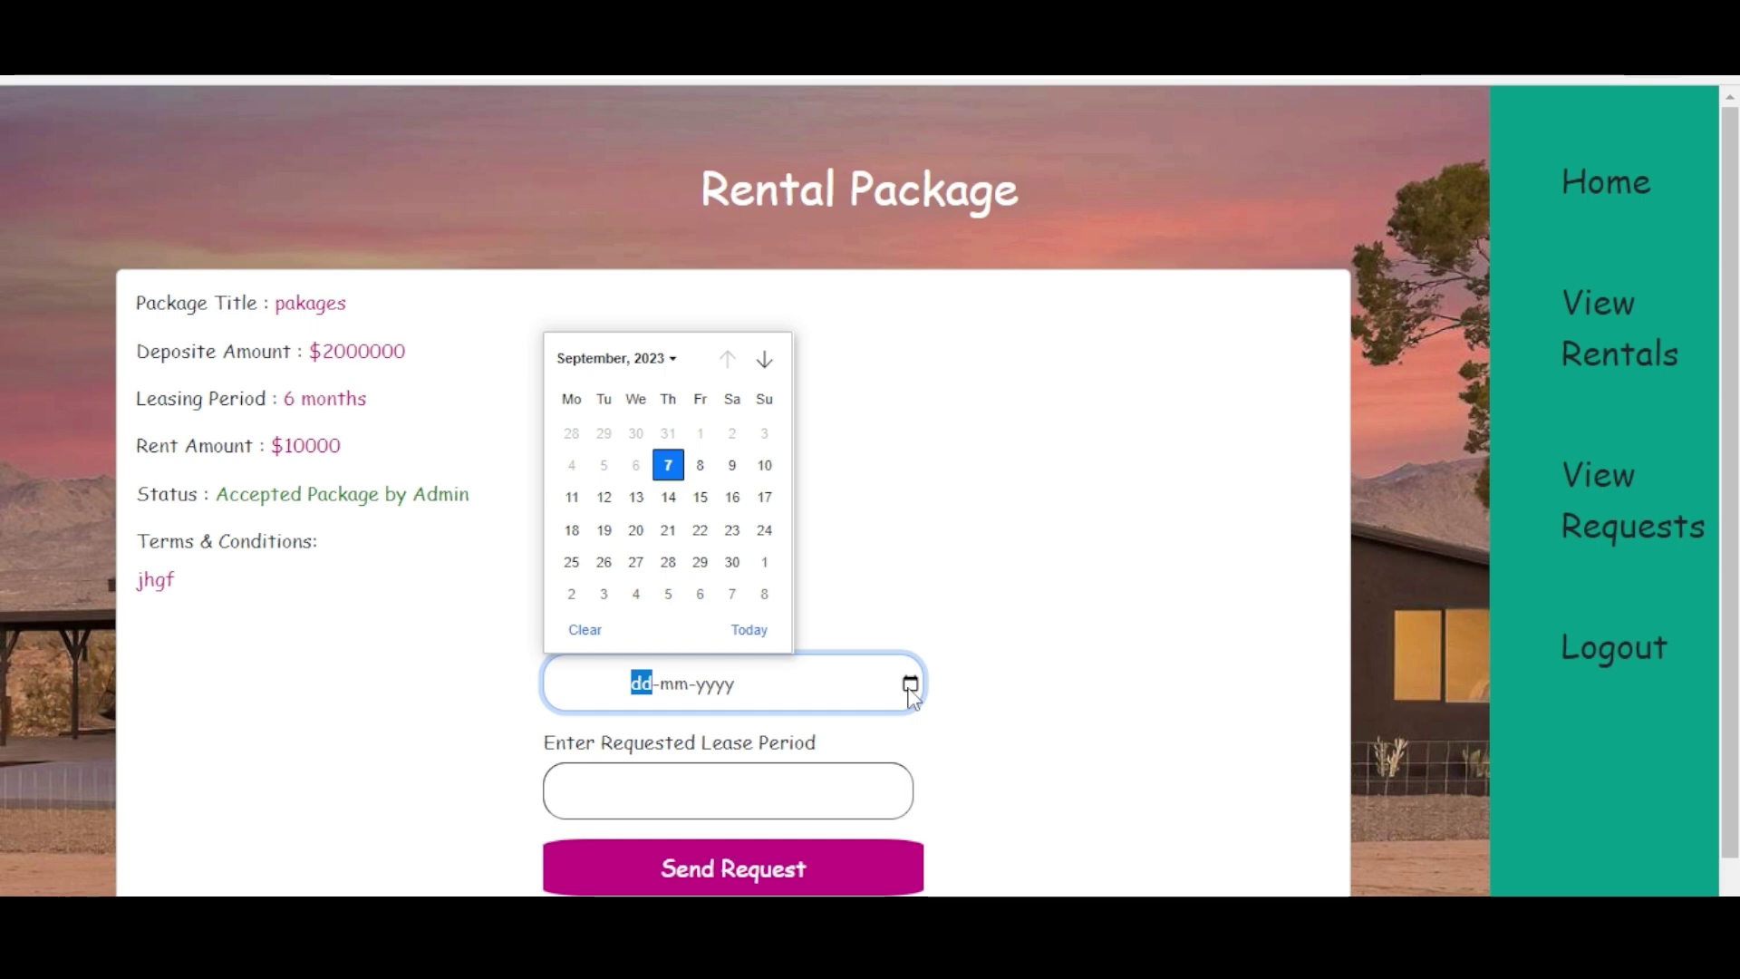
click(701, 467)
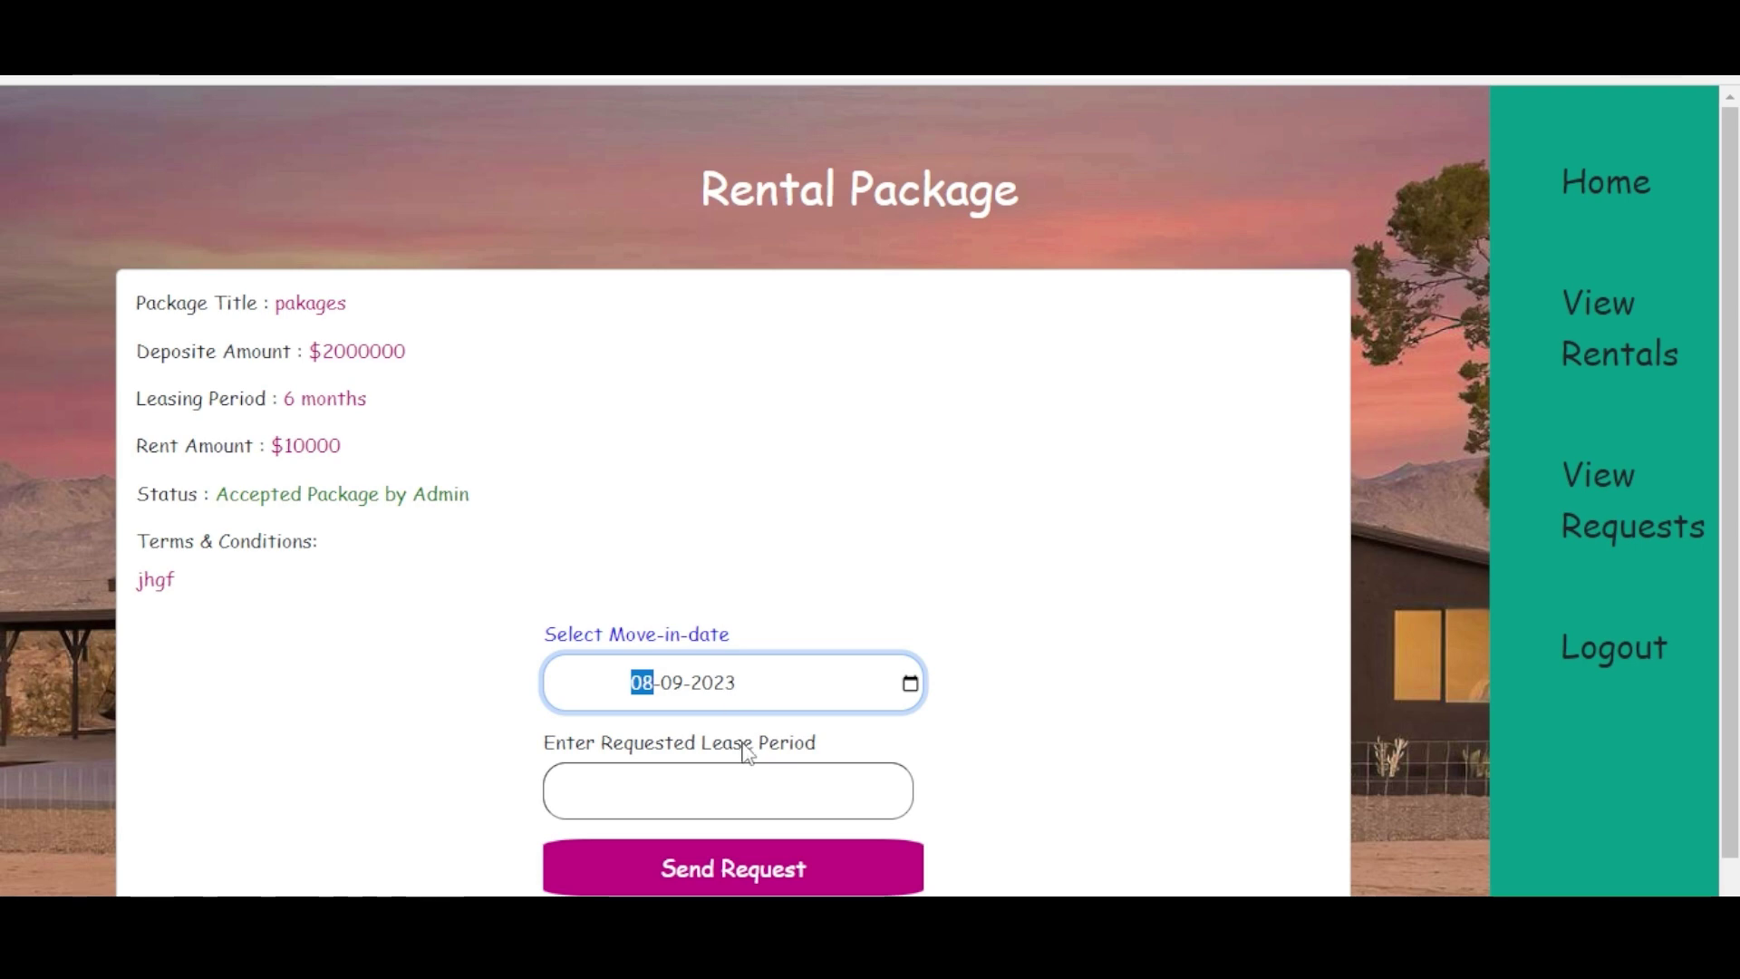
click(788, 788)
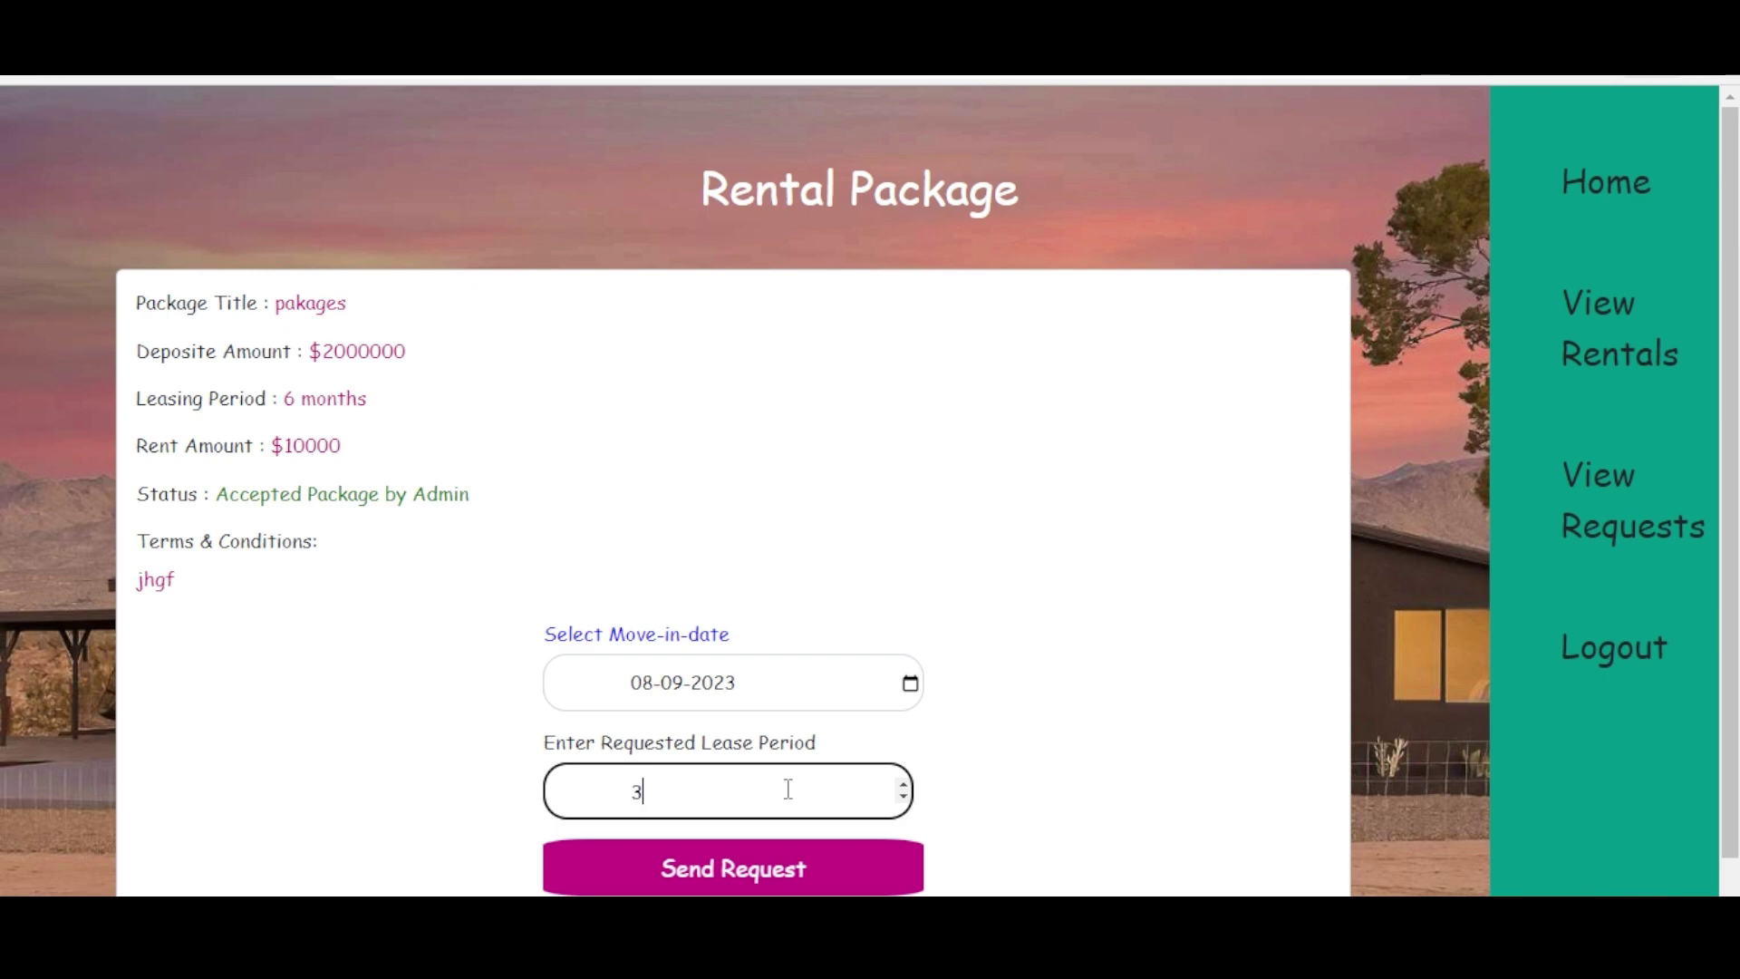
click(742, 873)
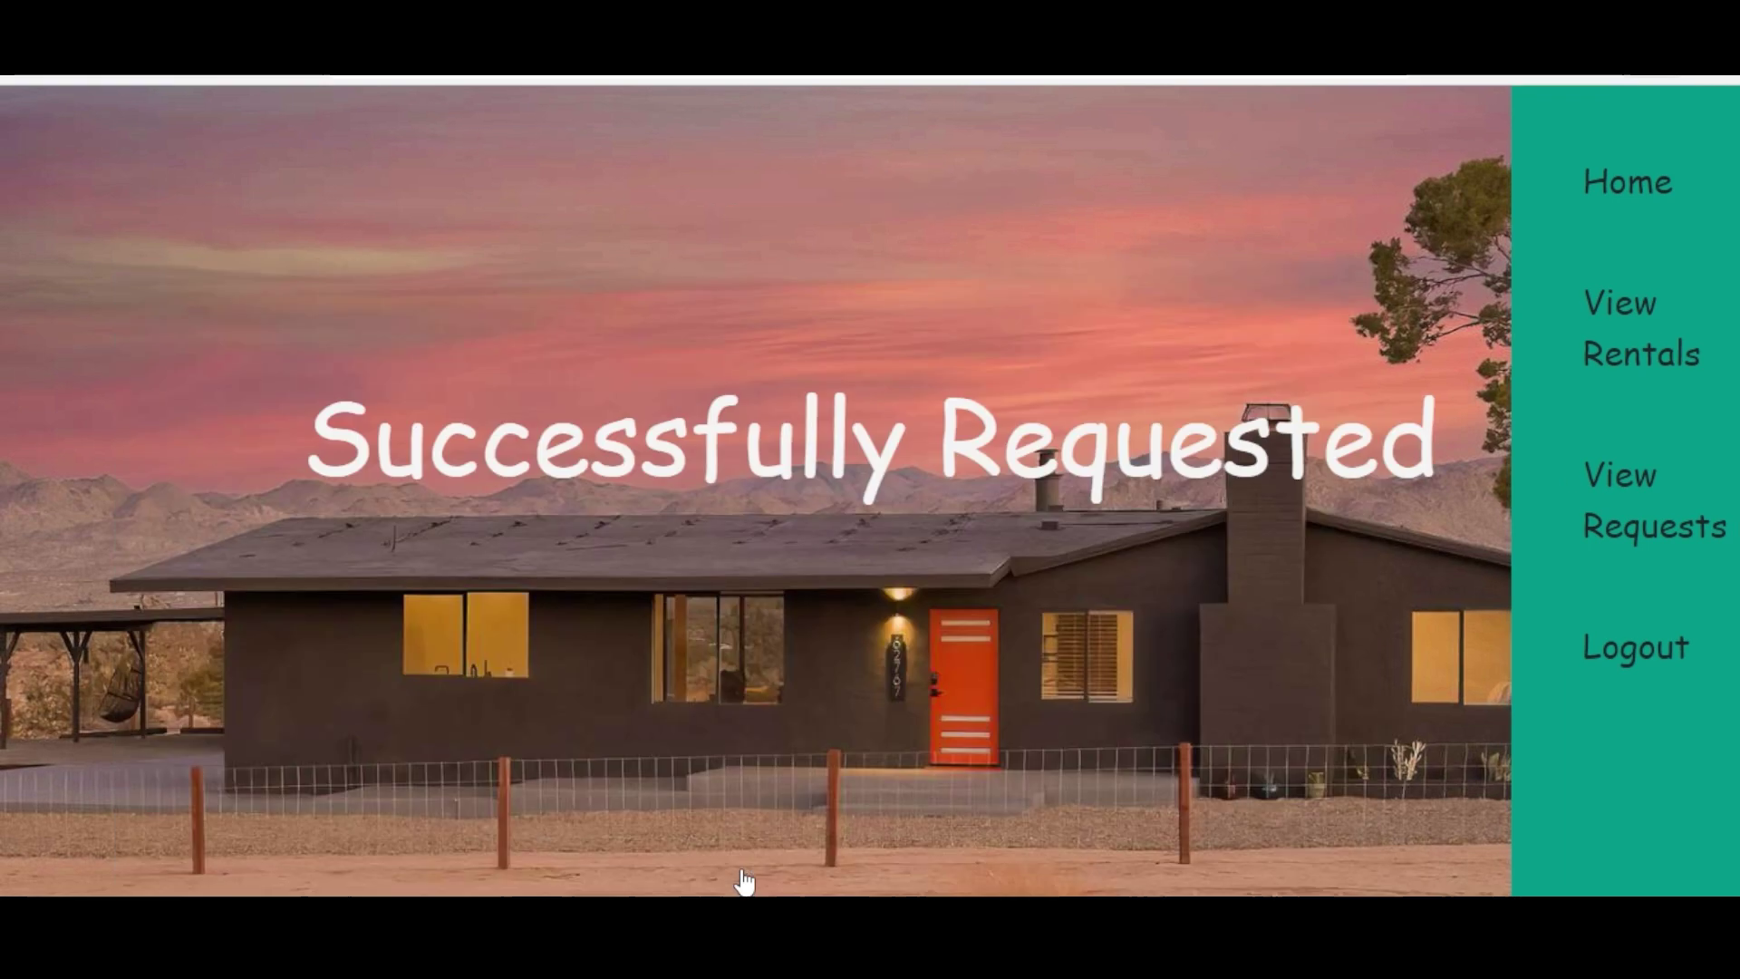
- Log out of the tenant account and sign in as the house owner using the saved e-mail
click(1609, 660)
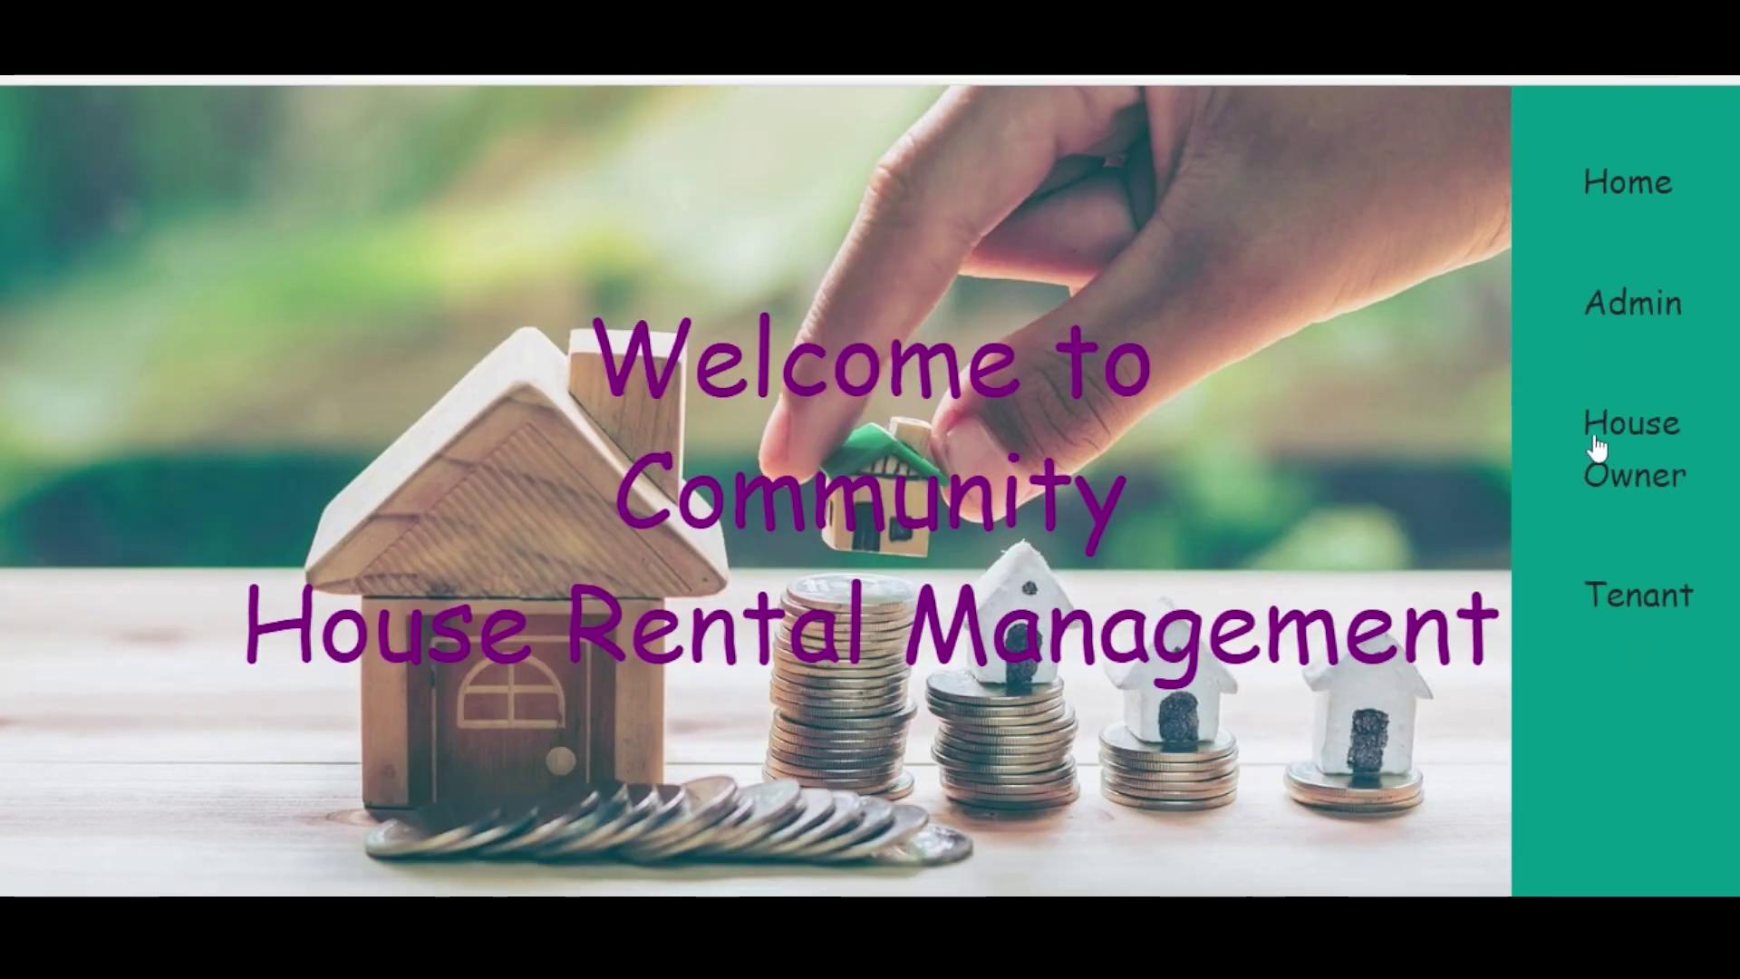
click(1594, 453)
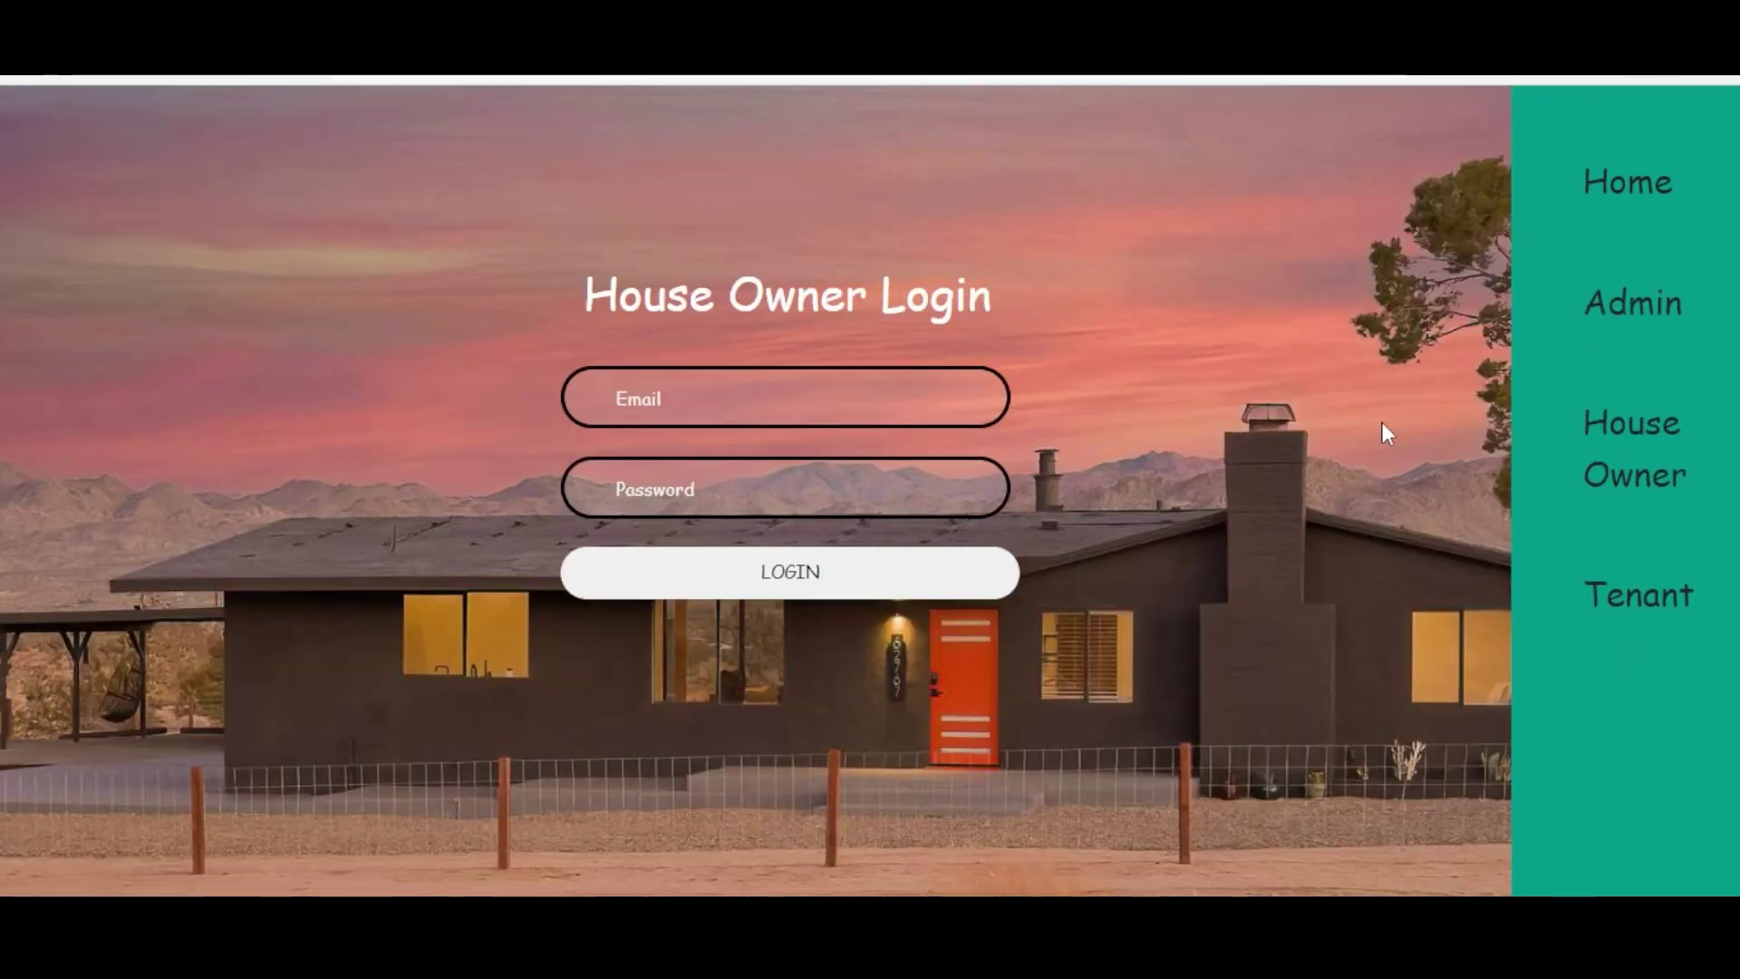
click(821, 396)
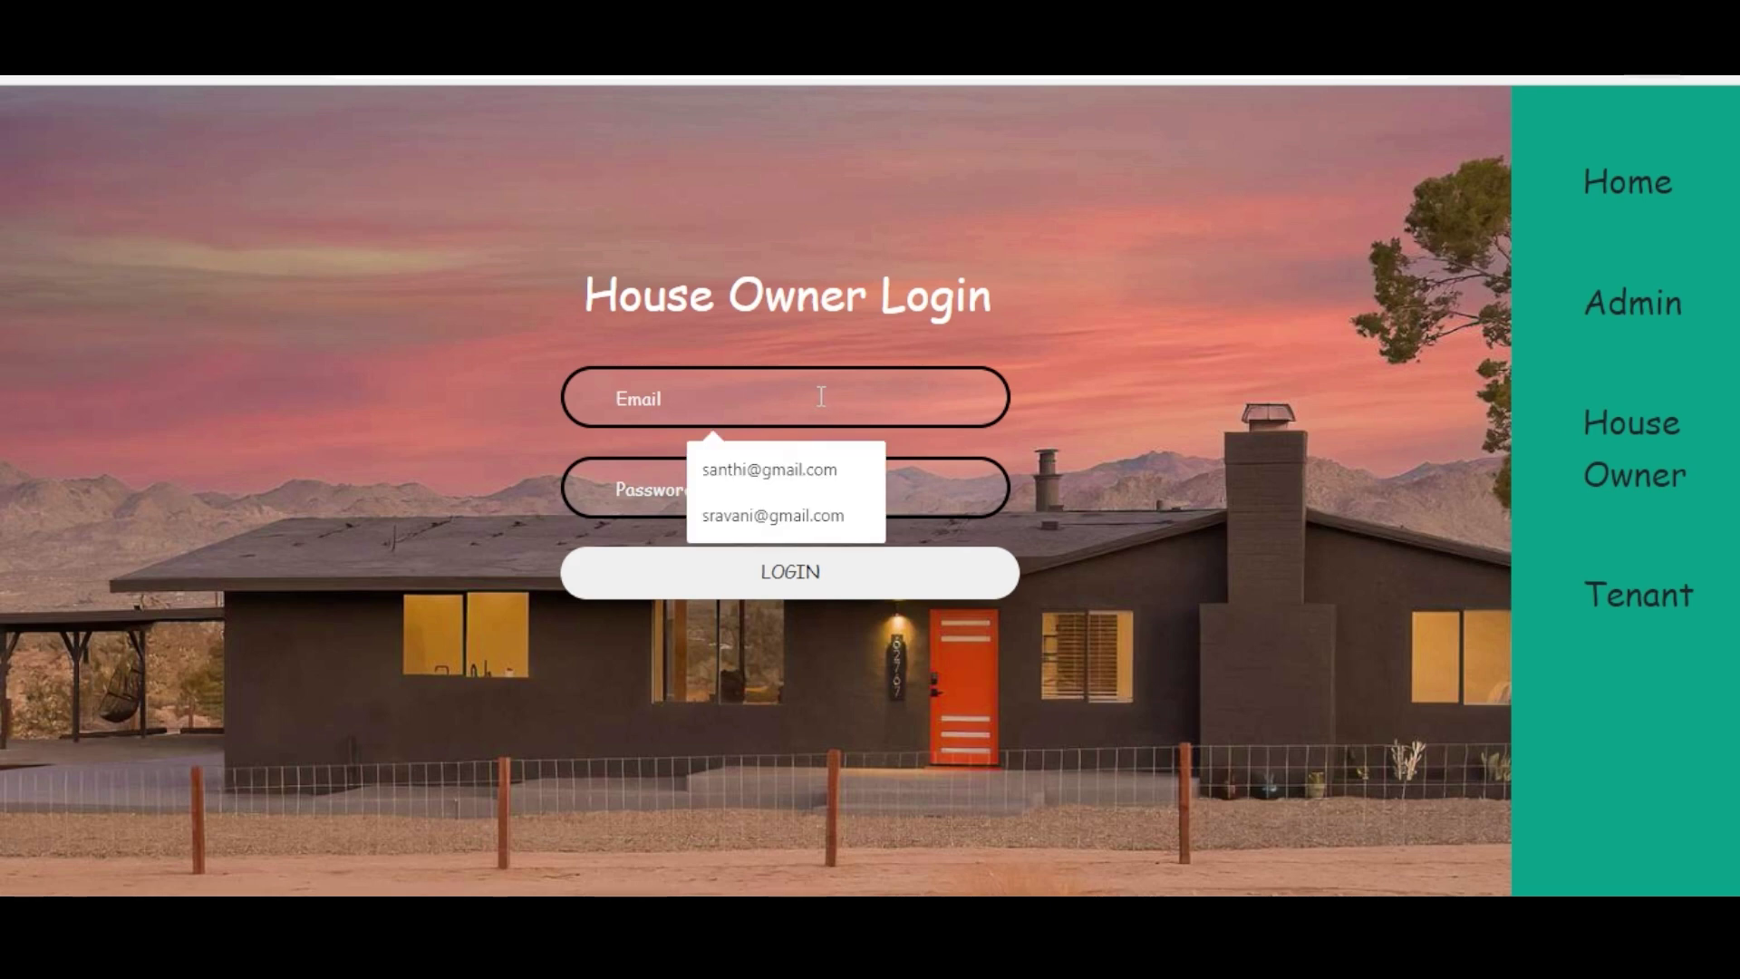
text(sa)
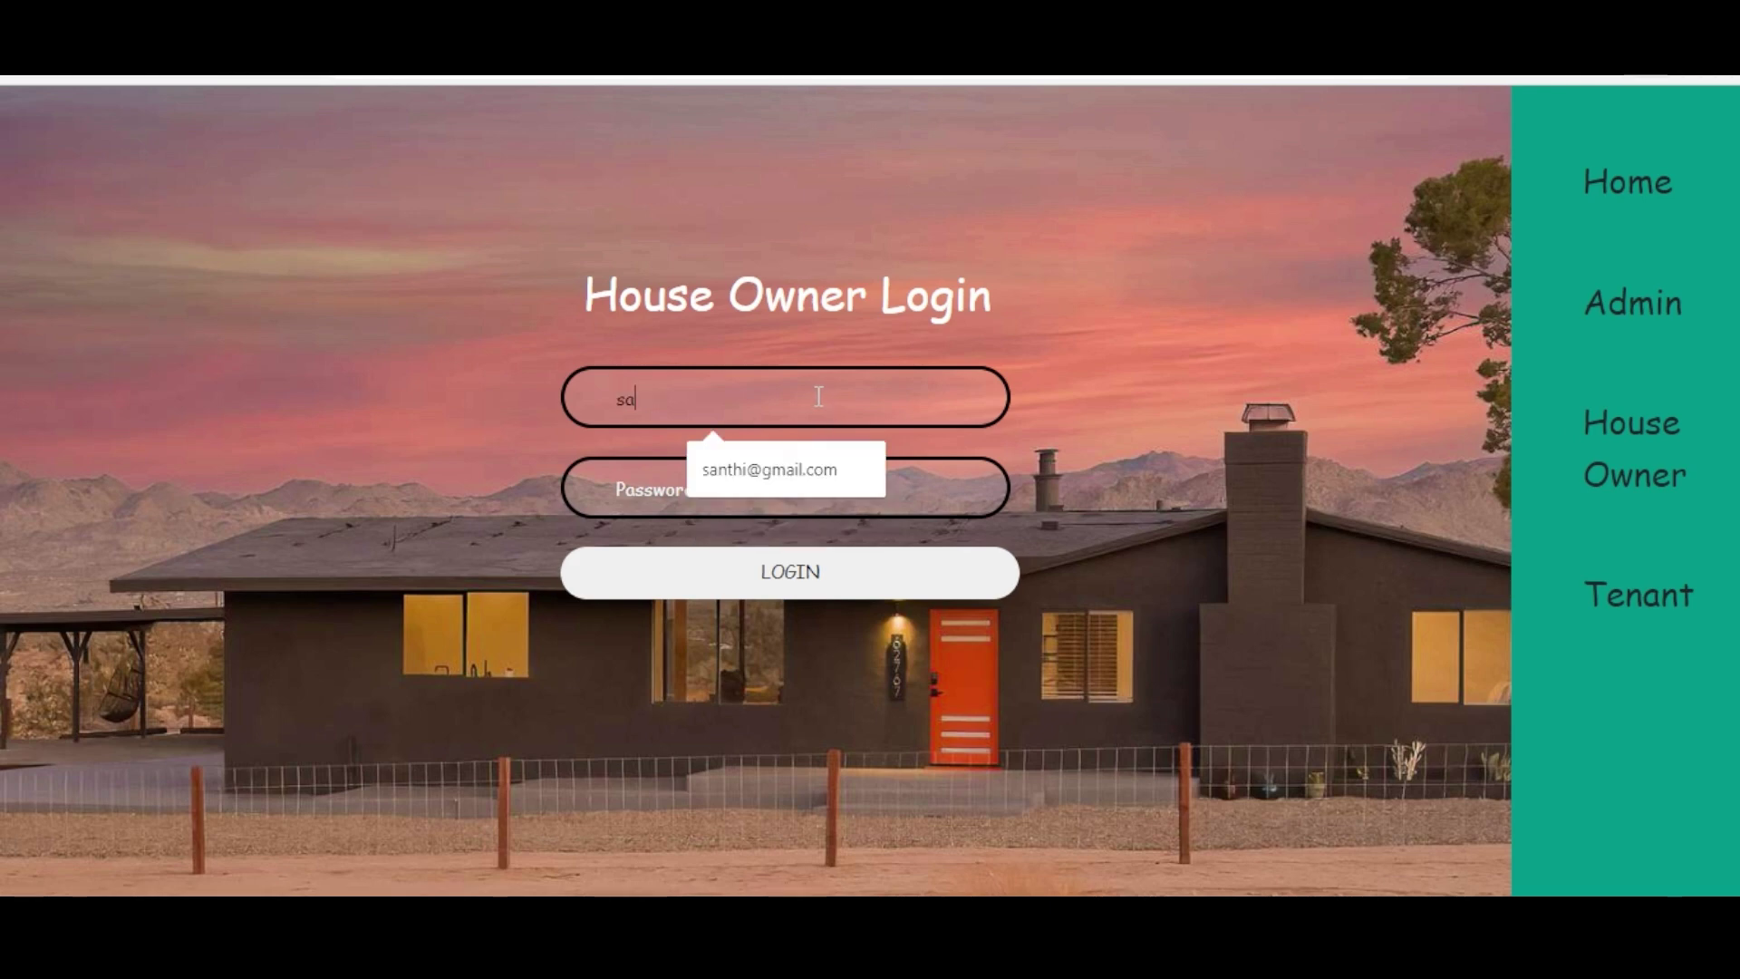
click(760, 460)
click(722, 482)
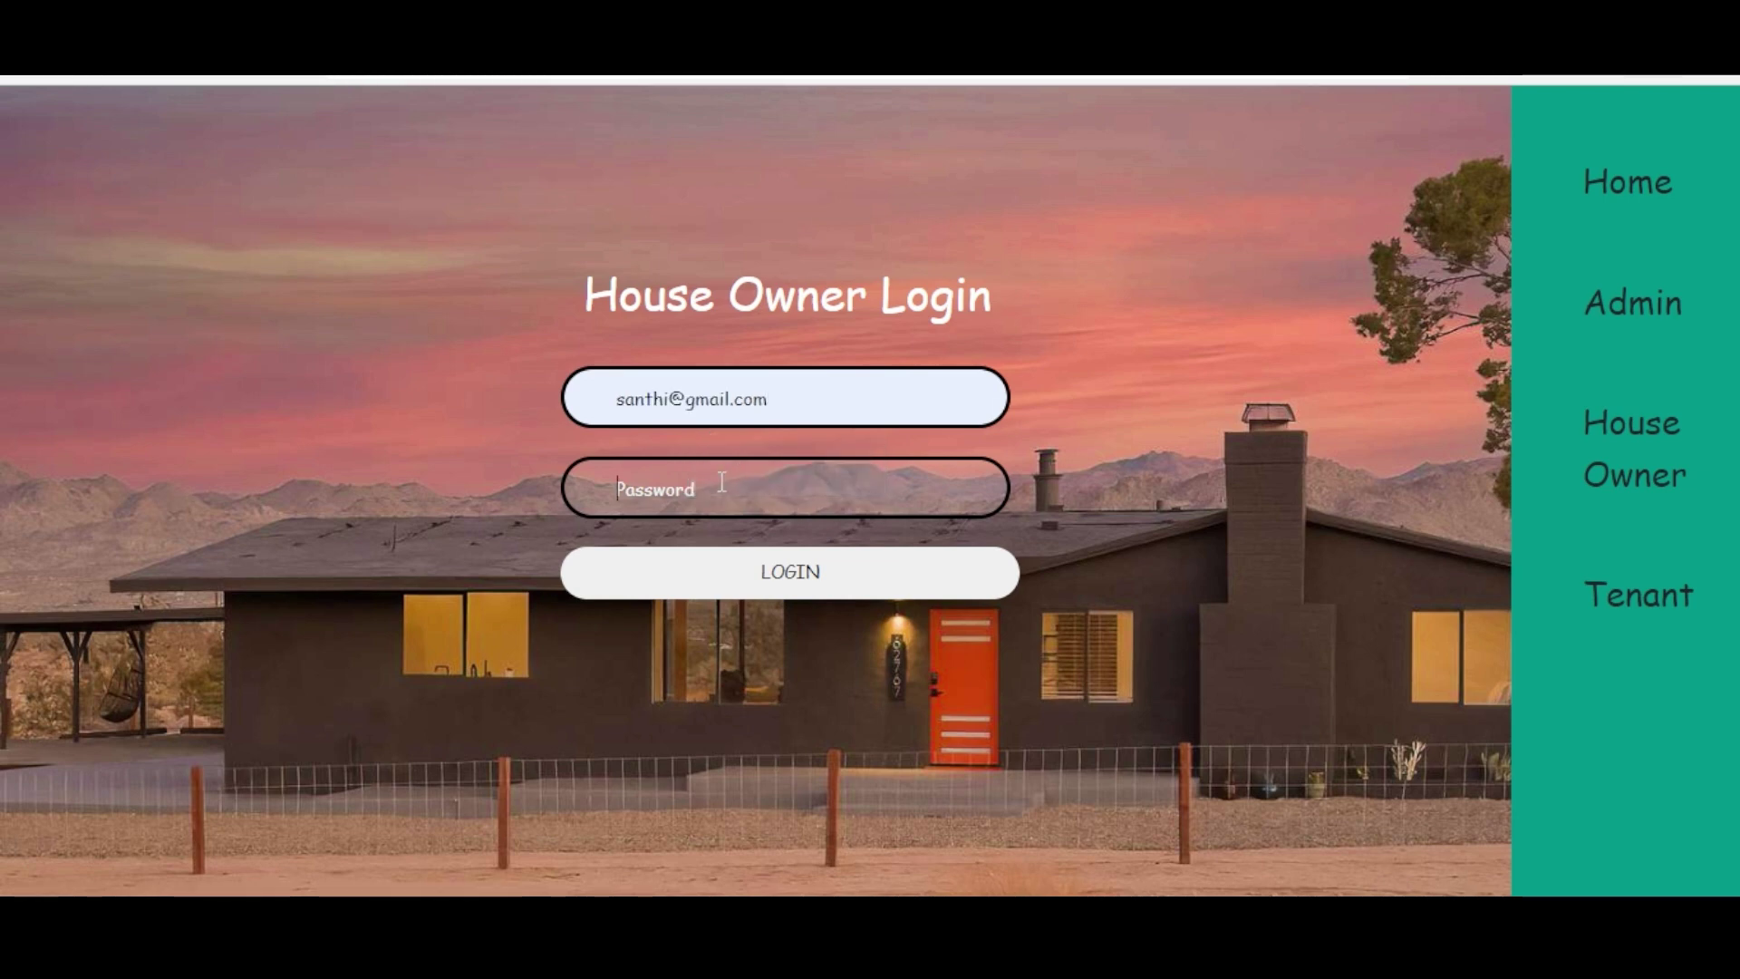
text(••)
click(796, 570)
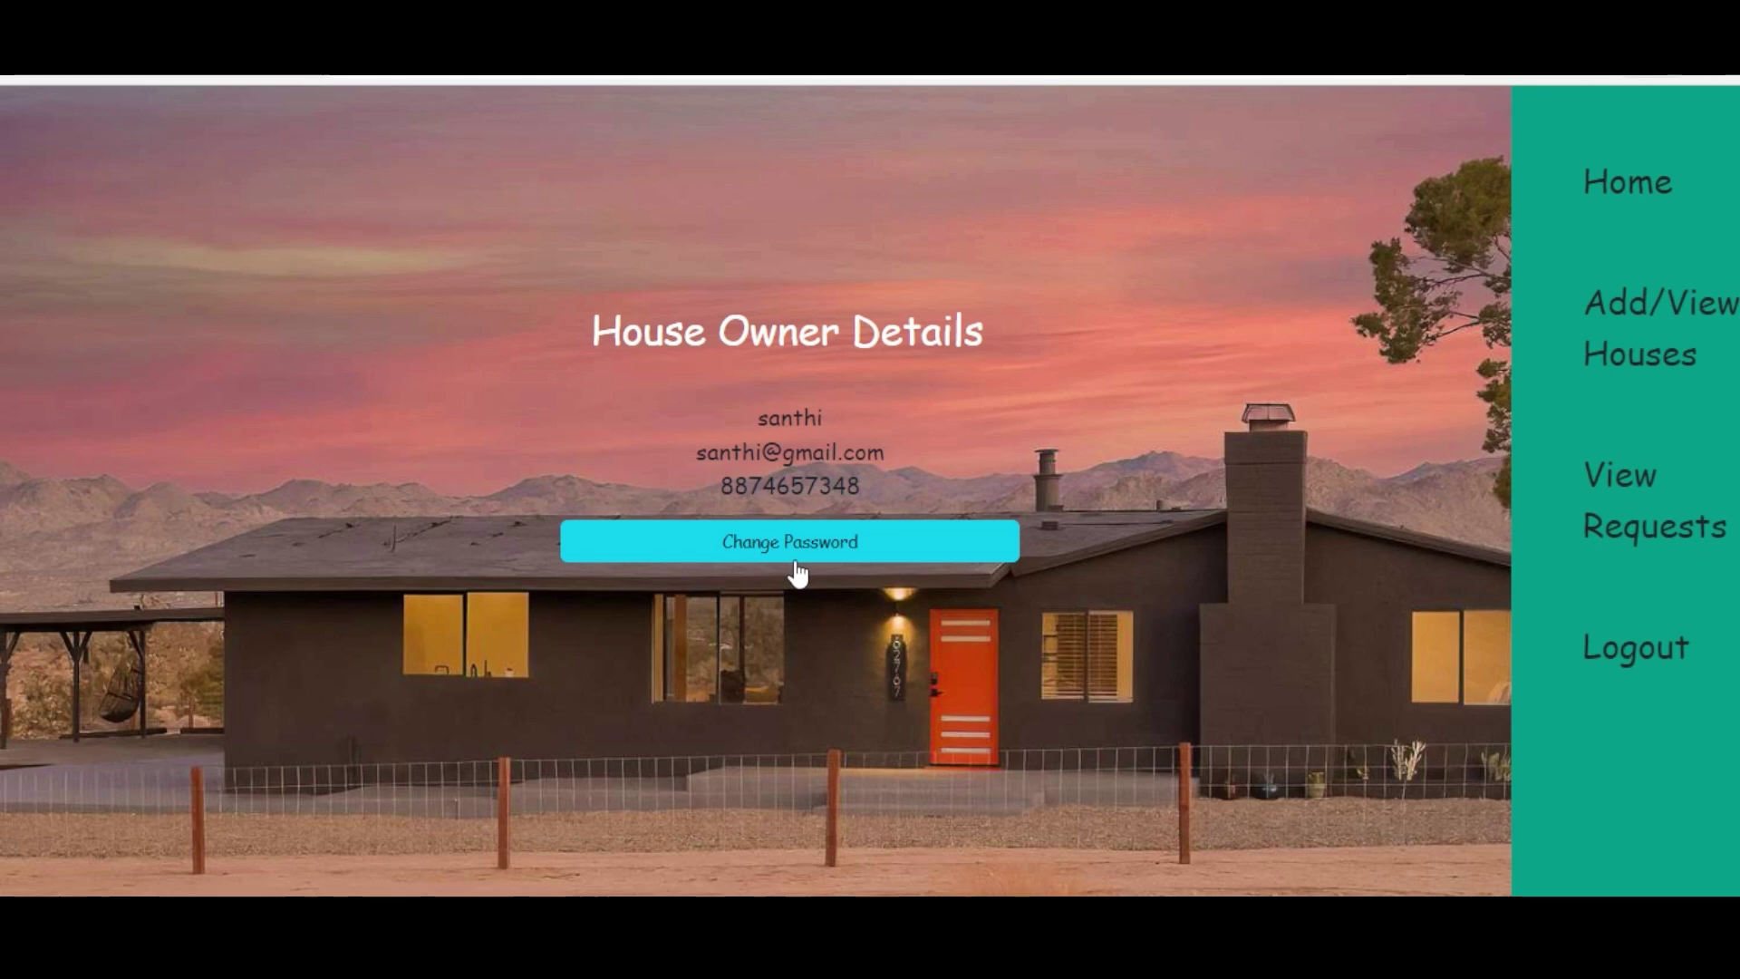
- Accept the tenant's request for villa H.No: 56 in View Requests, then log out
click(1661, 502)
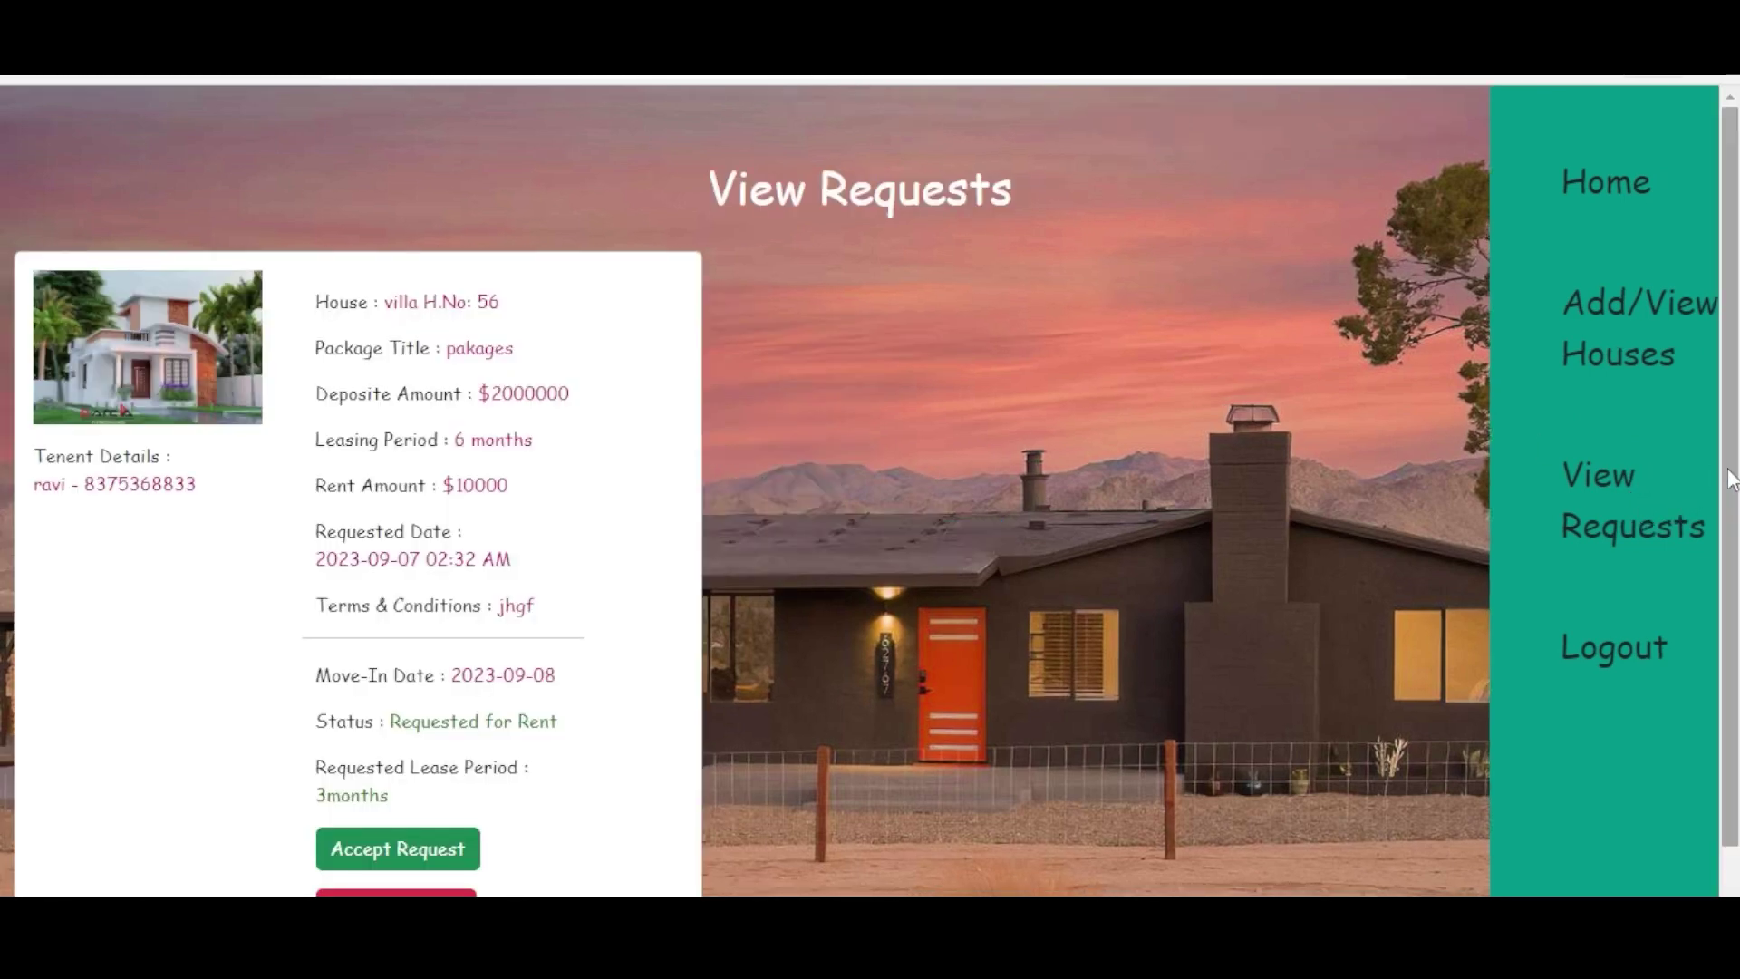
scroll(1731, 481, down, 1)
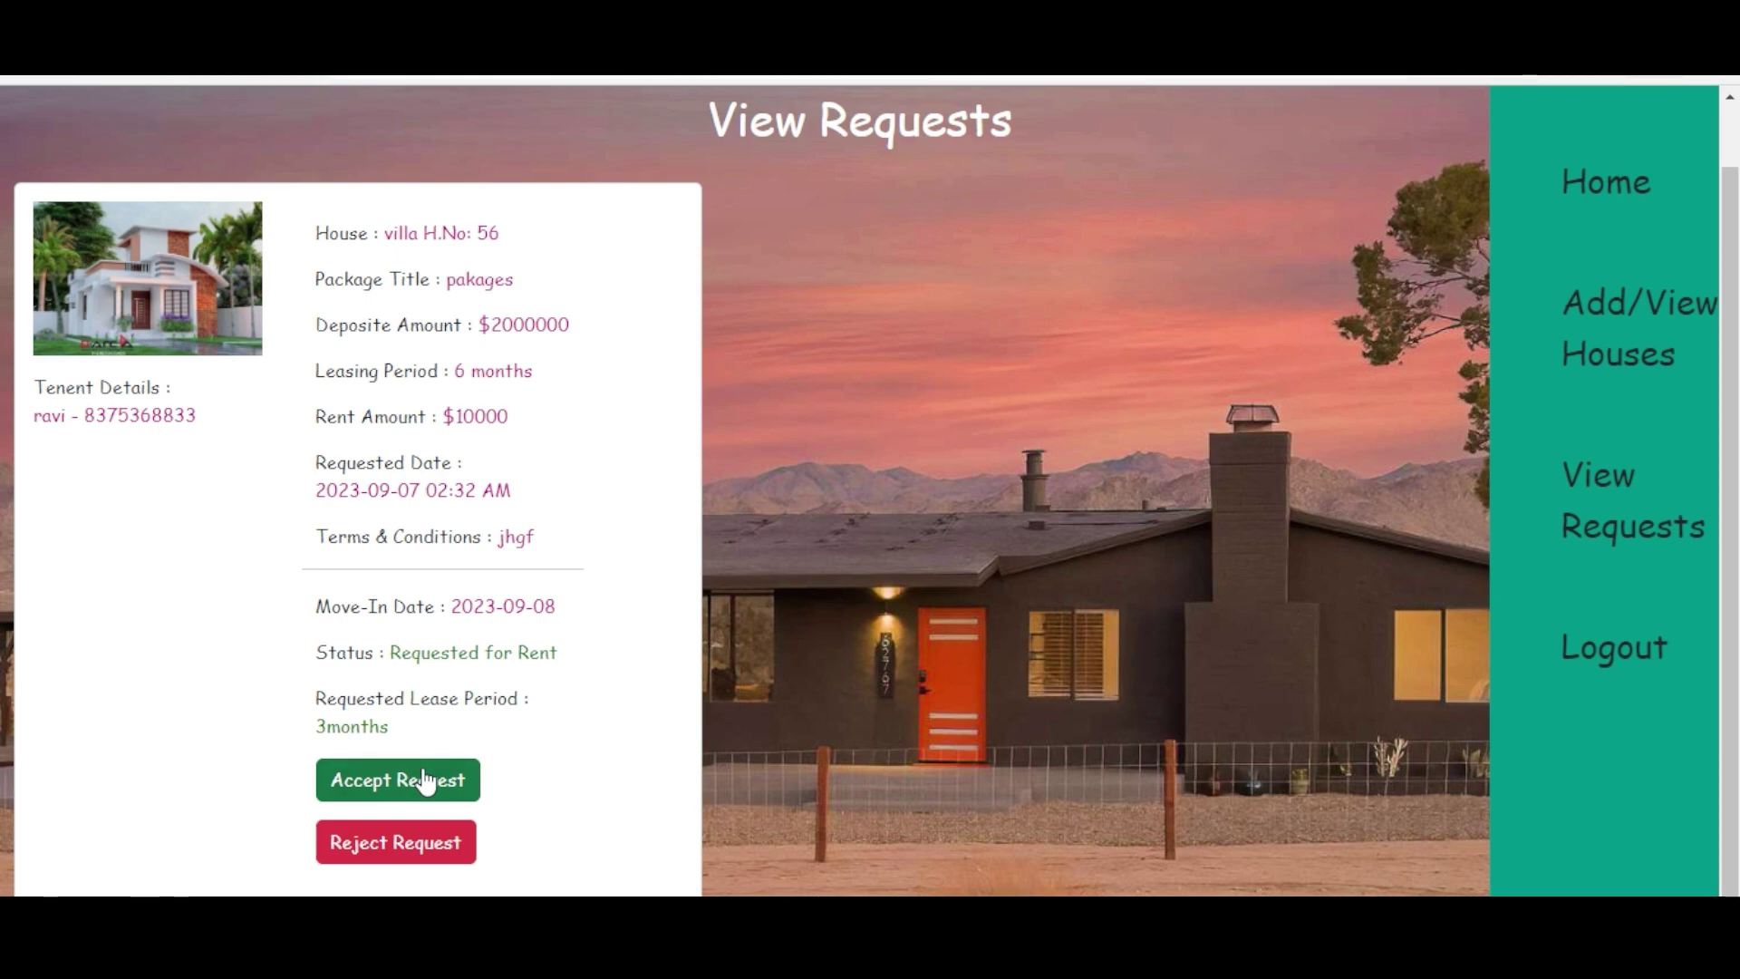
click(425, 779)
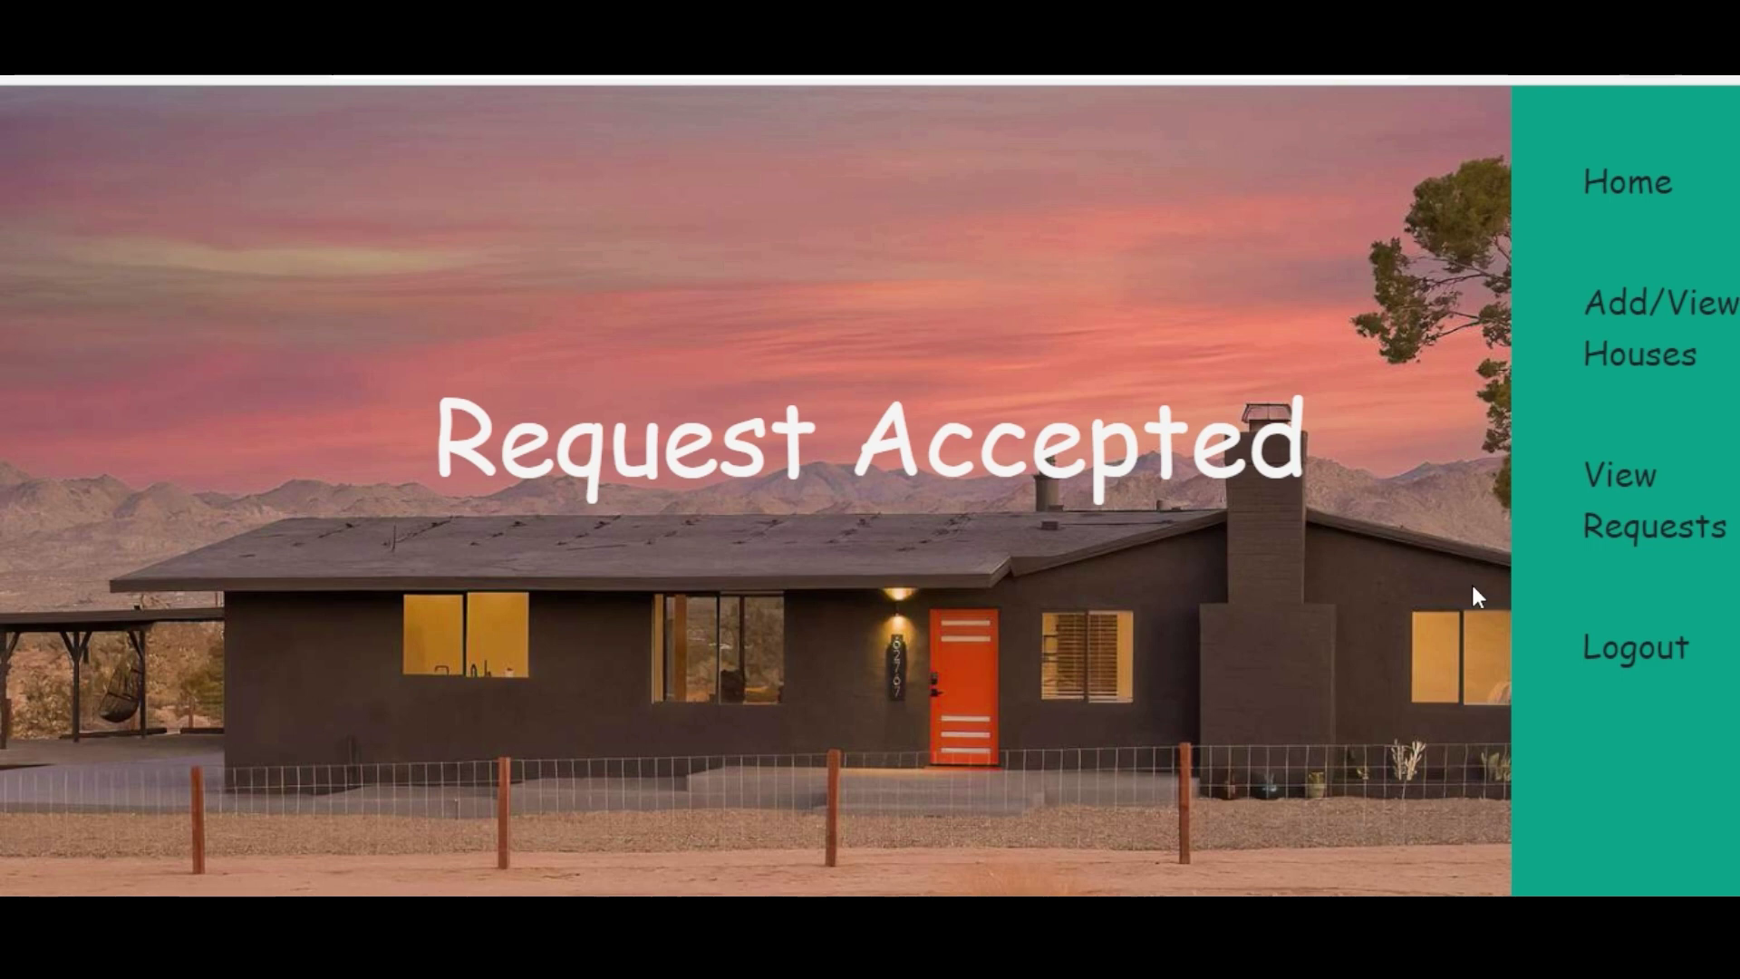
click(1637, 648)
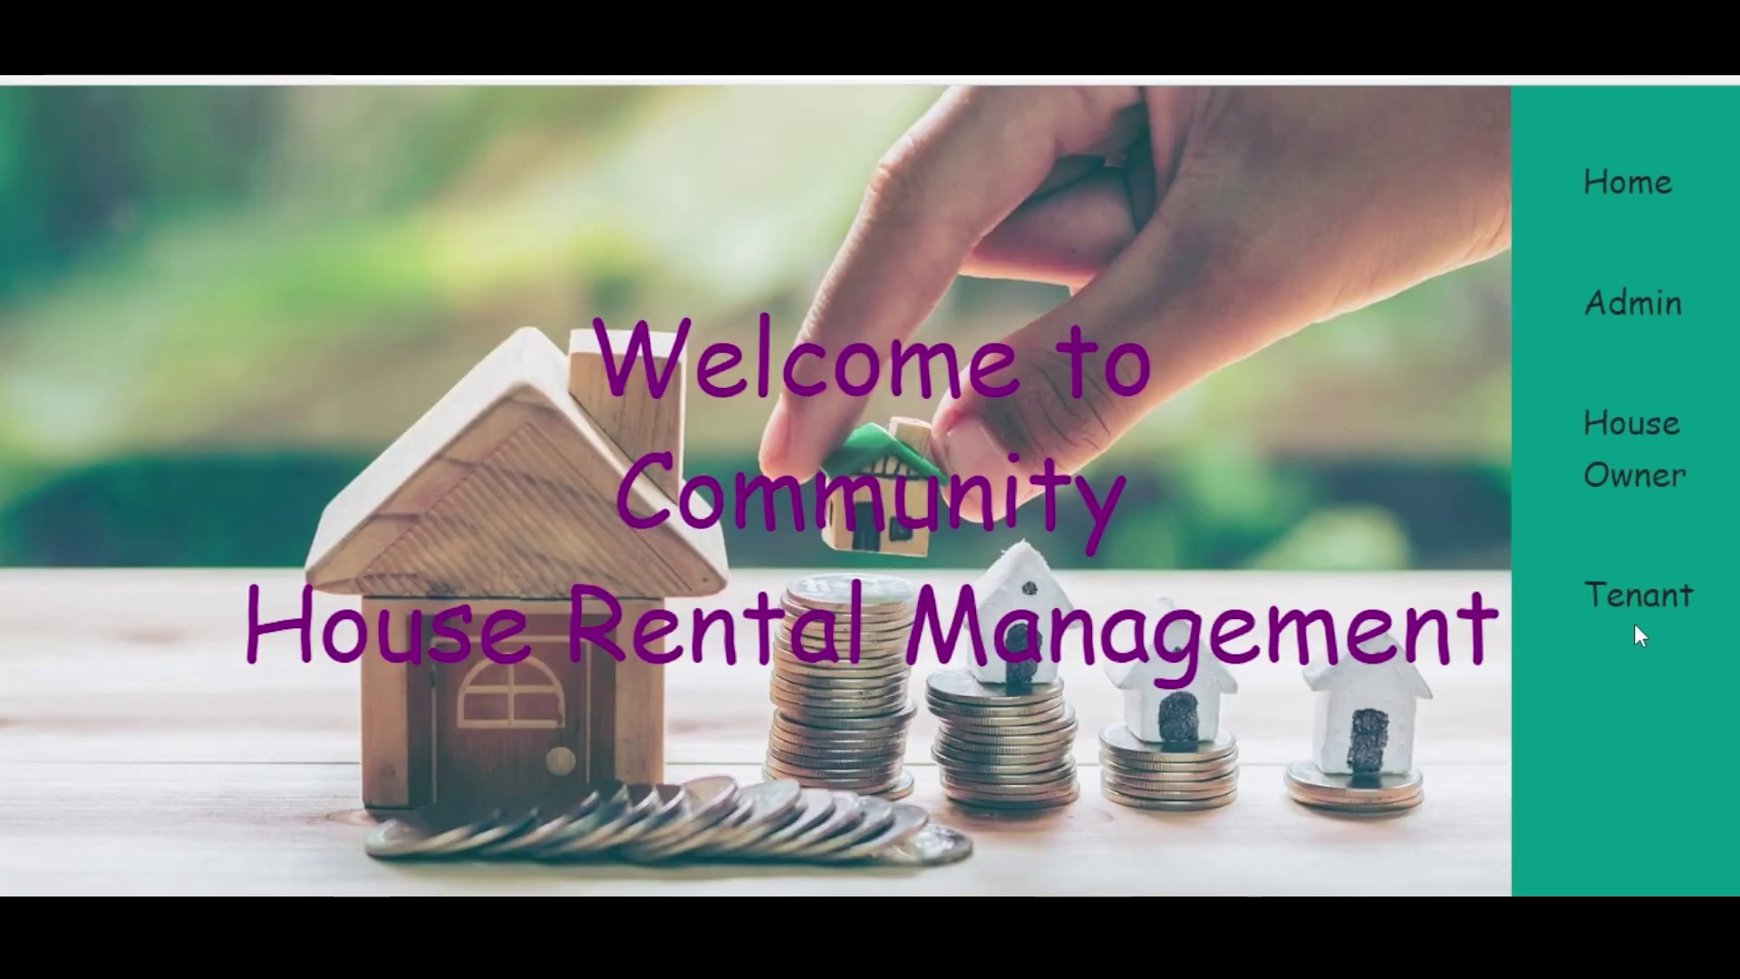
- Sign in as the tenant with the saved e-mail and the account password
click(1636, 605)
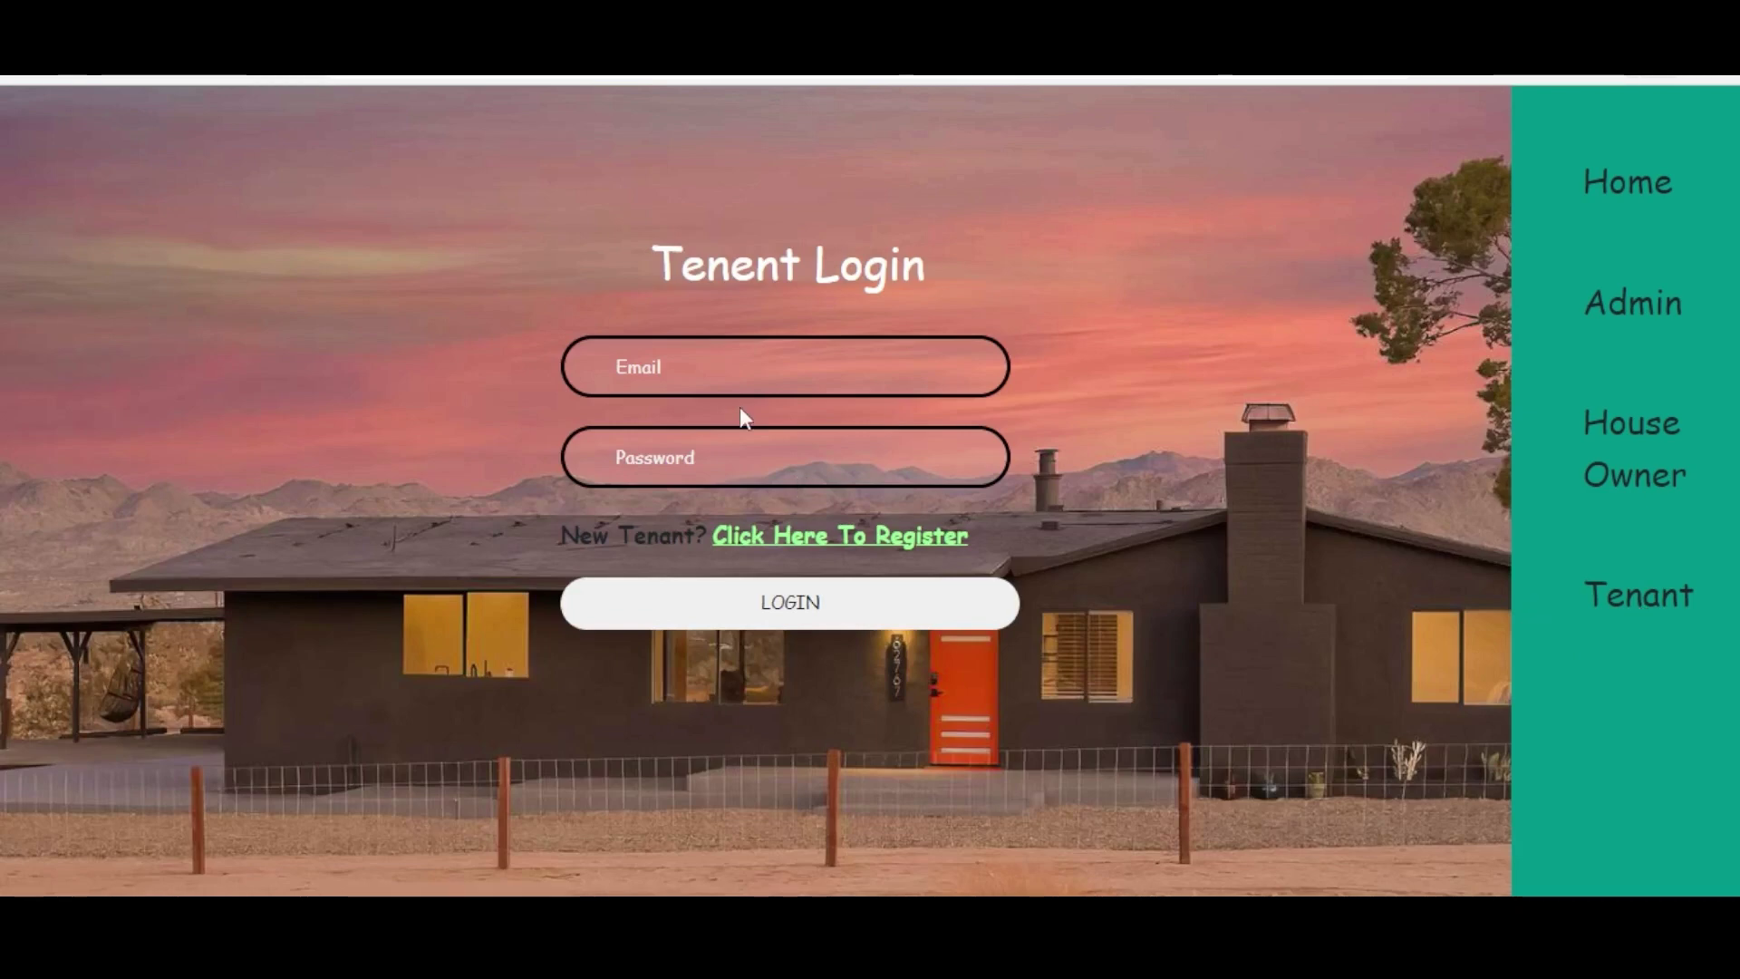
click(738, 365)
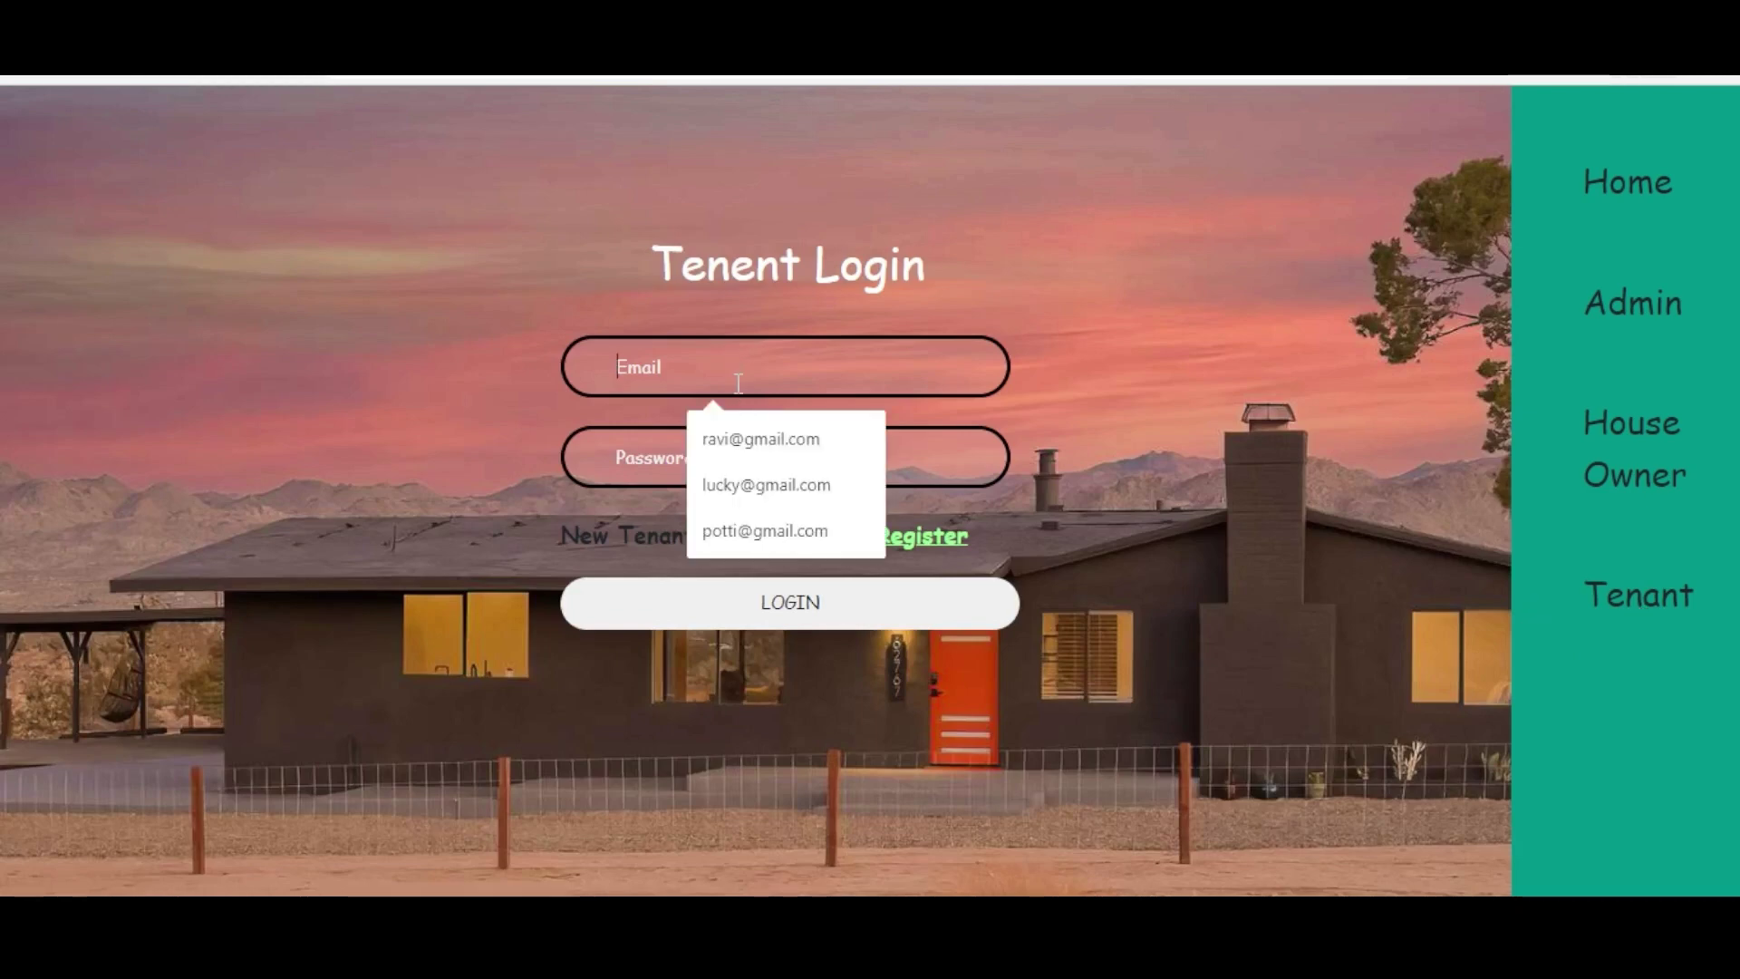
click(761, 439)
click(735, 449)
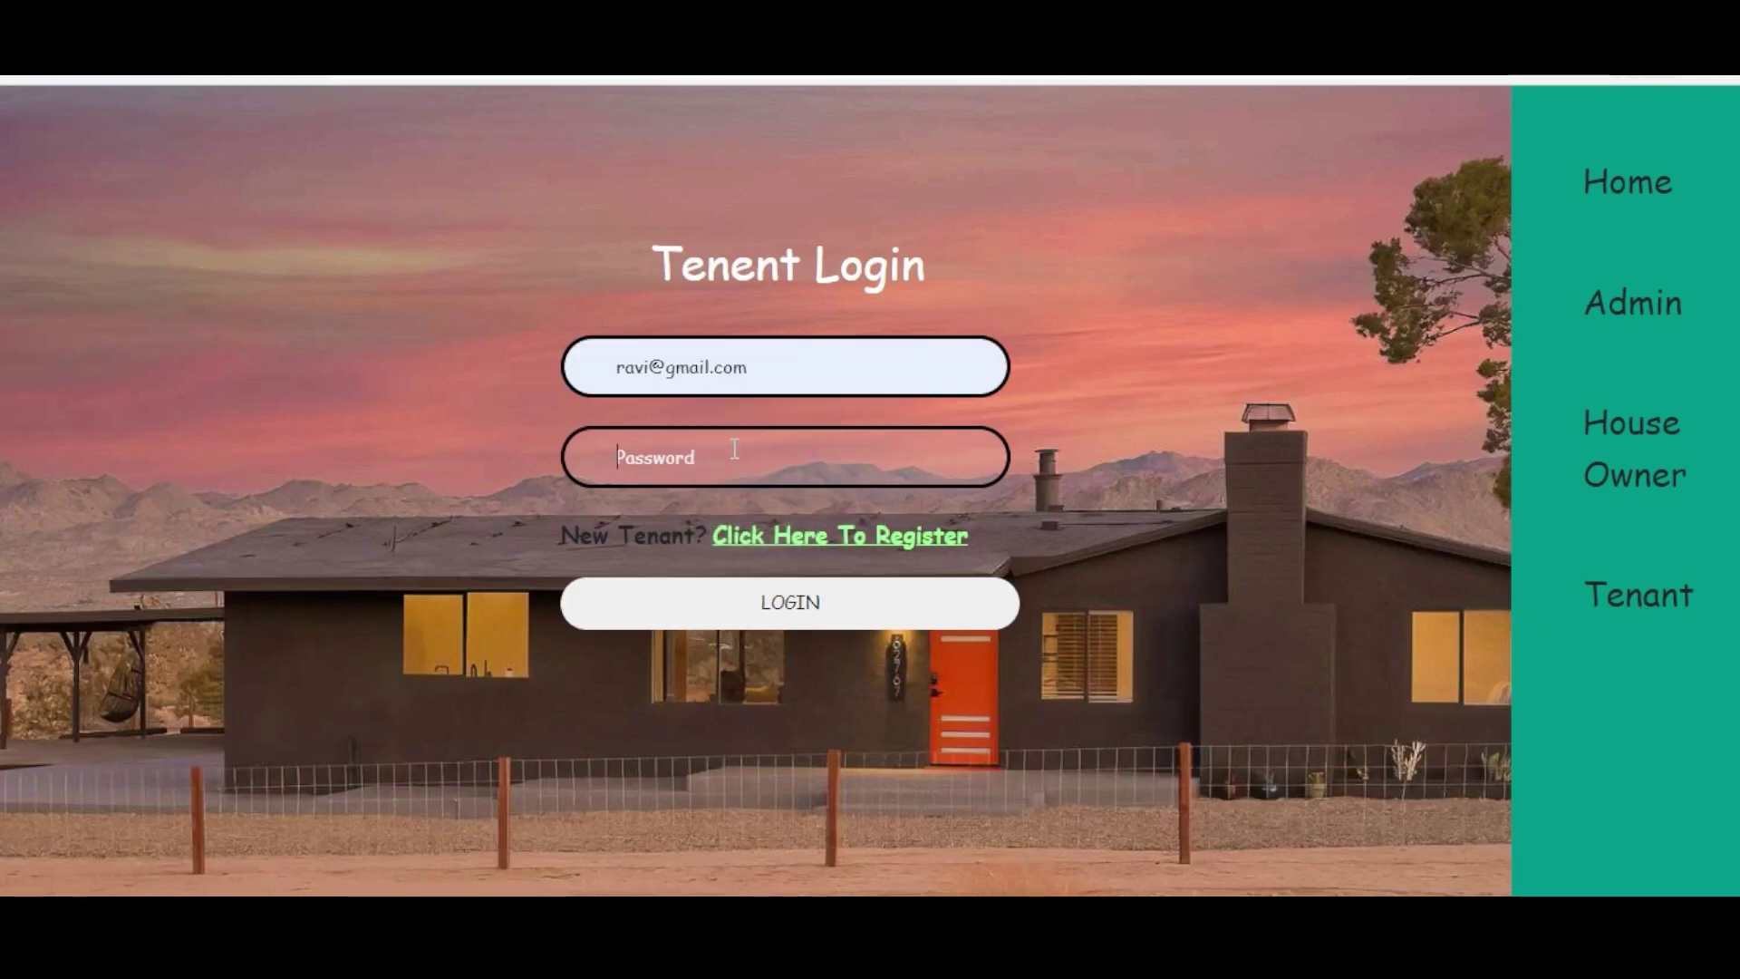
text(r)
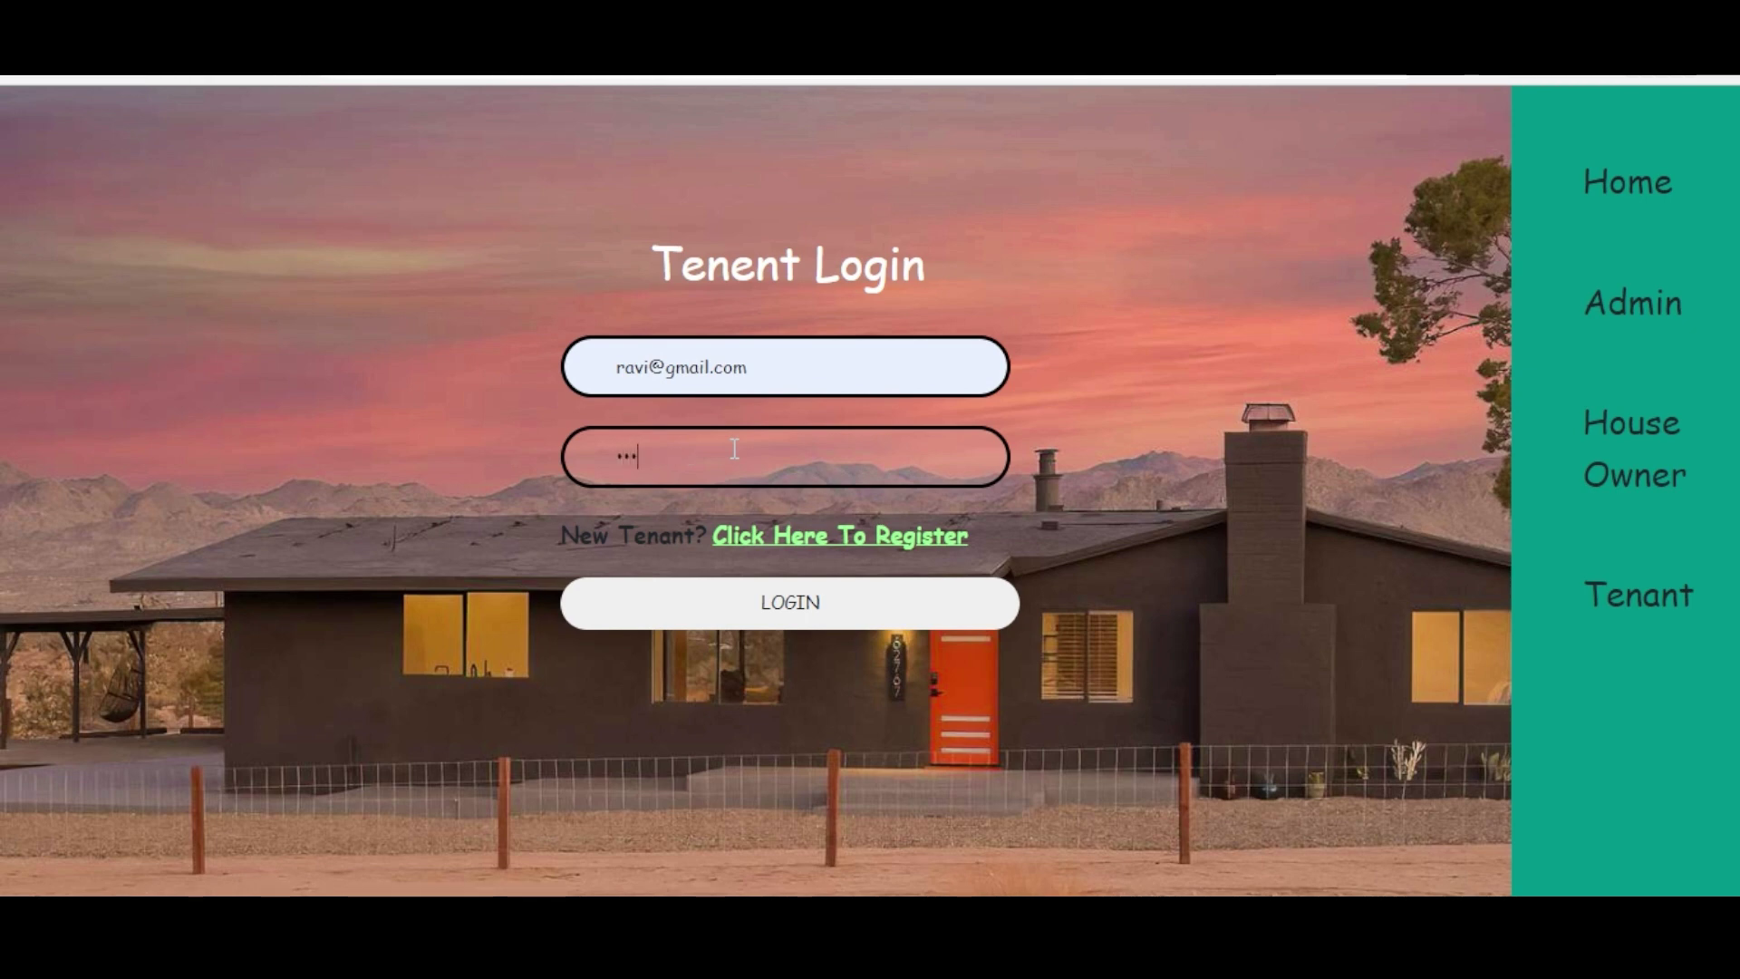
click(794, 614)
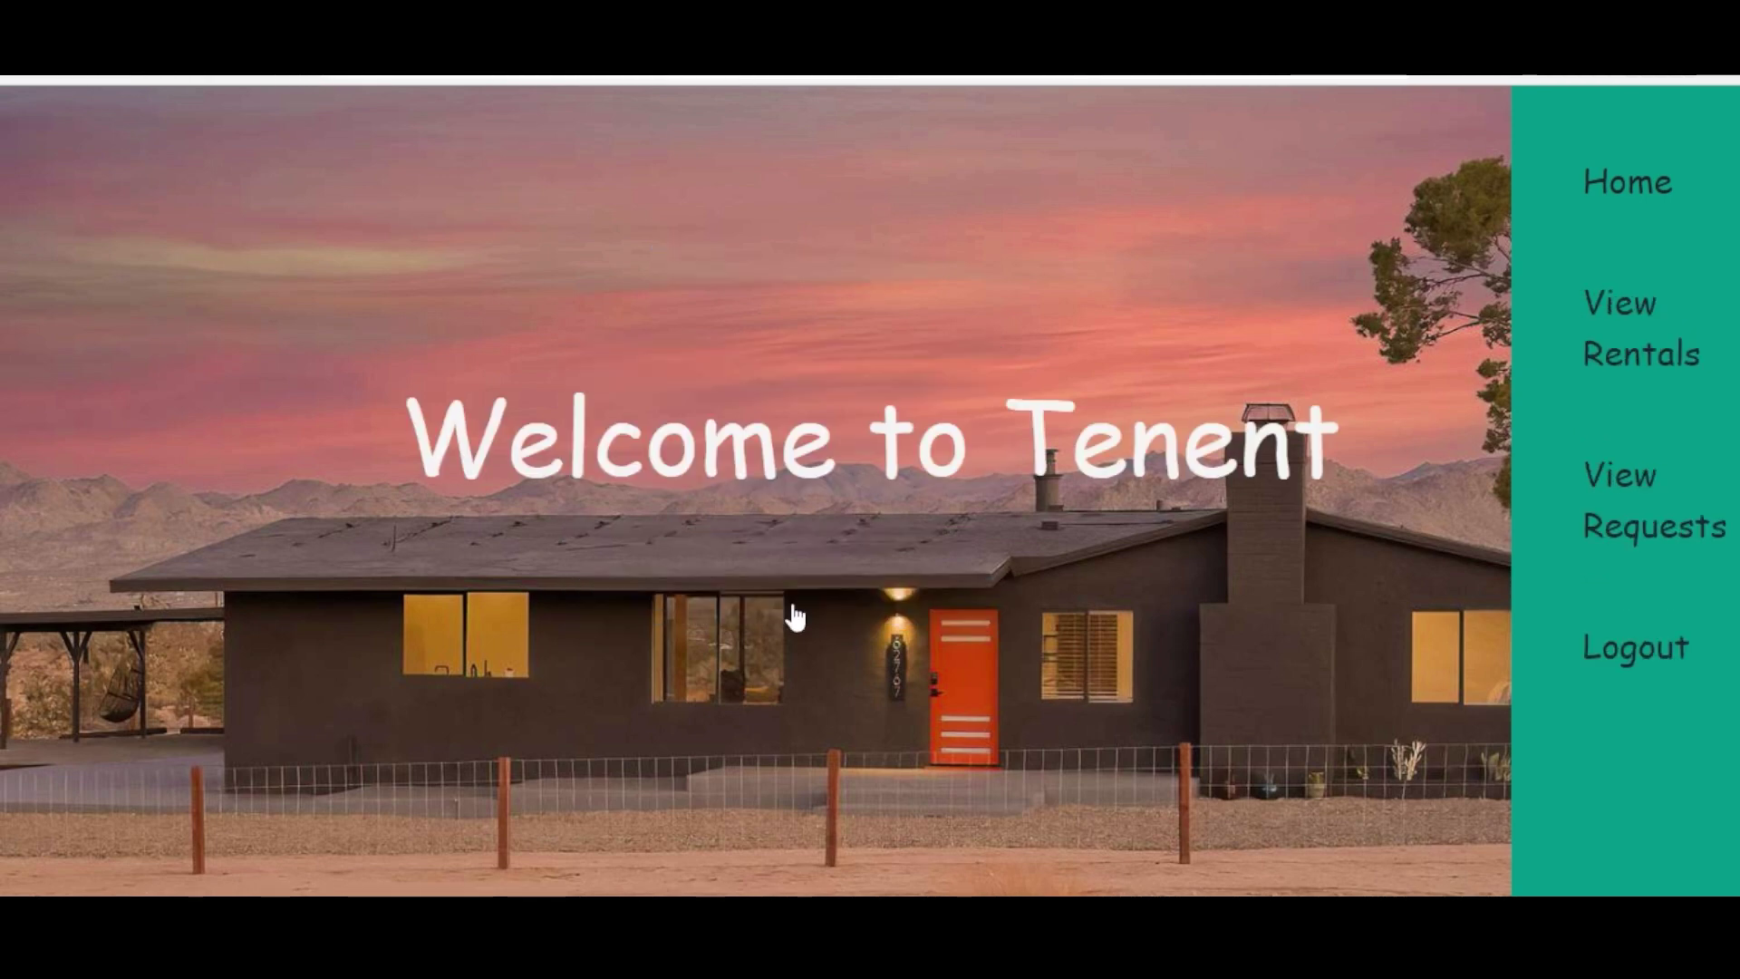
- In View Requests, choose Make Deposite Amount on the accepted villa request
click(1624, 477)
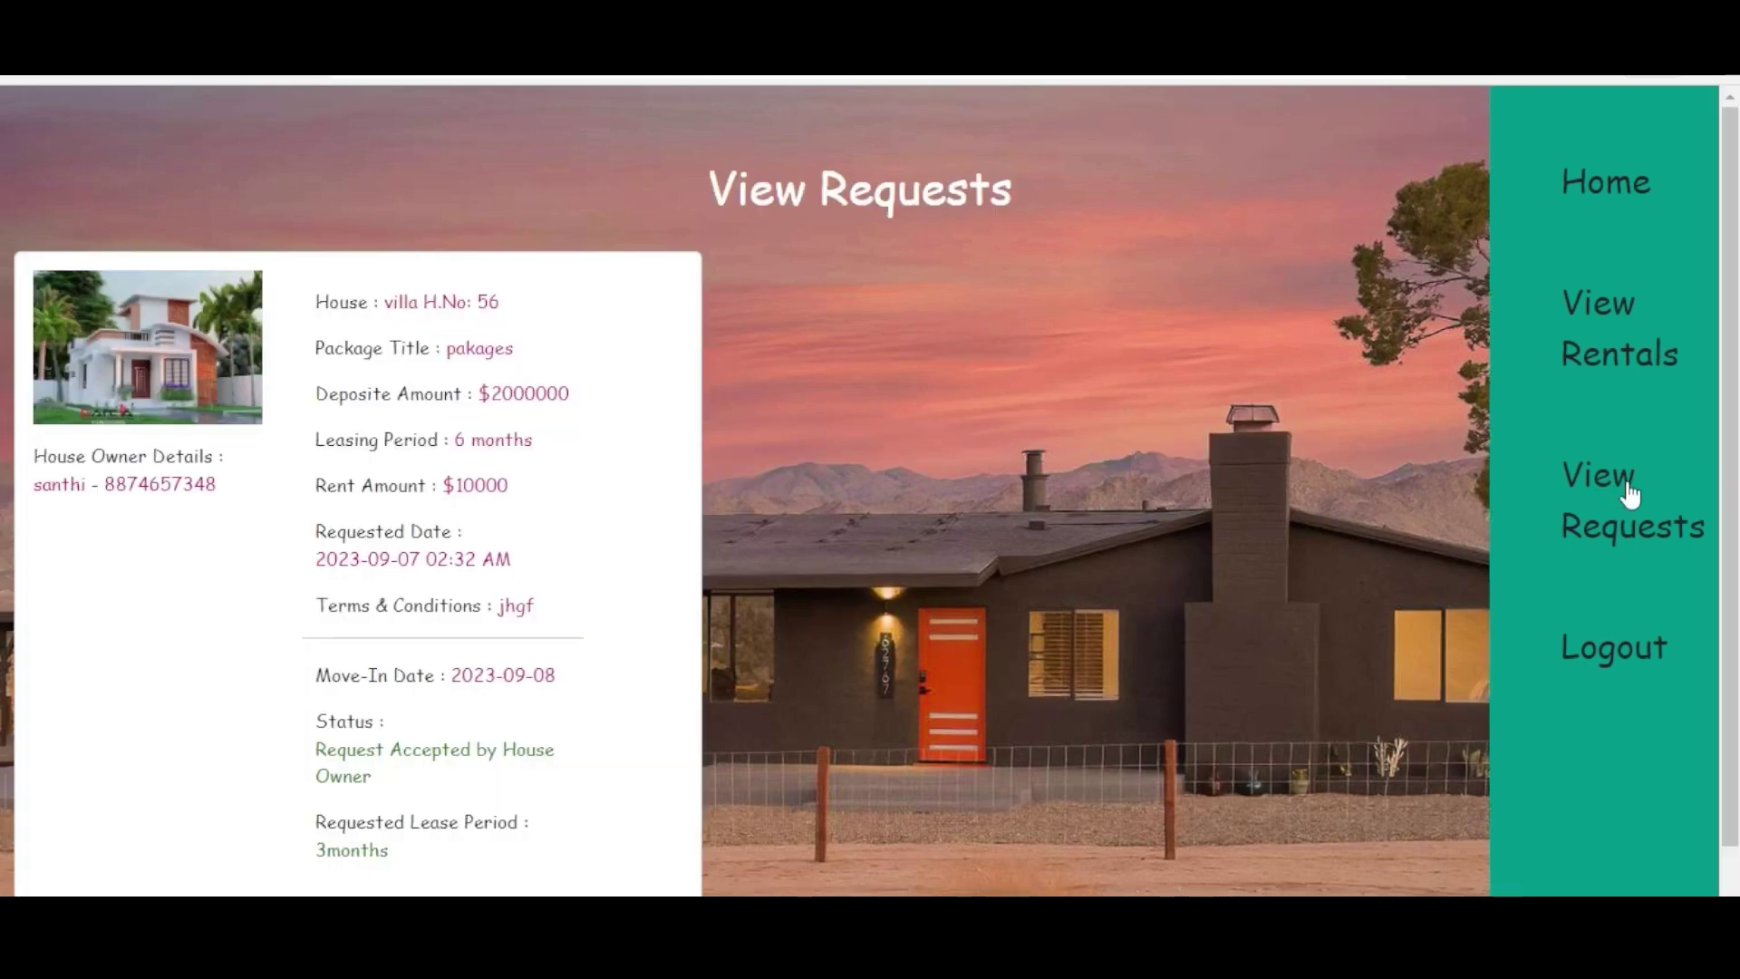
scroll(1729, 504, down, 1)
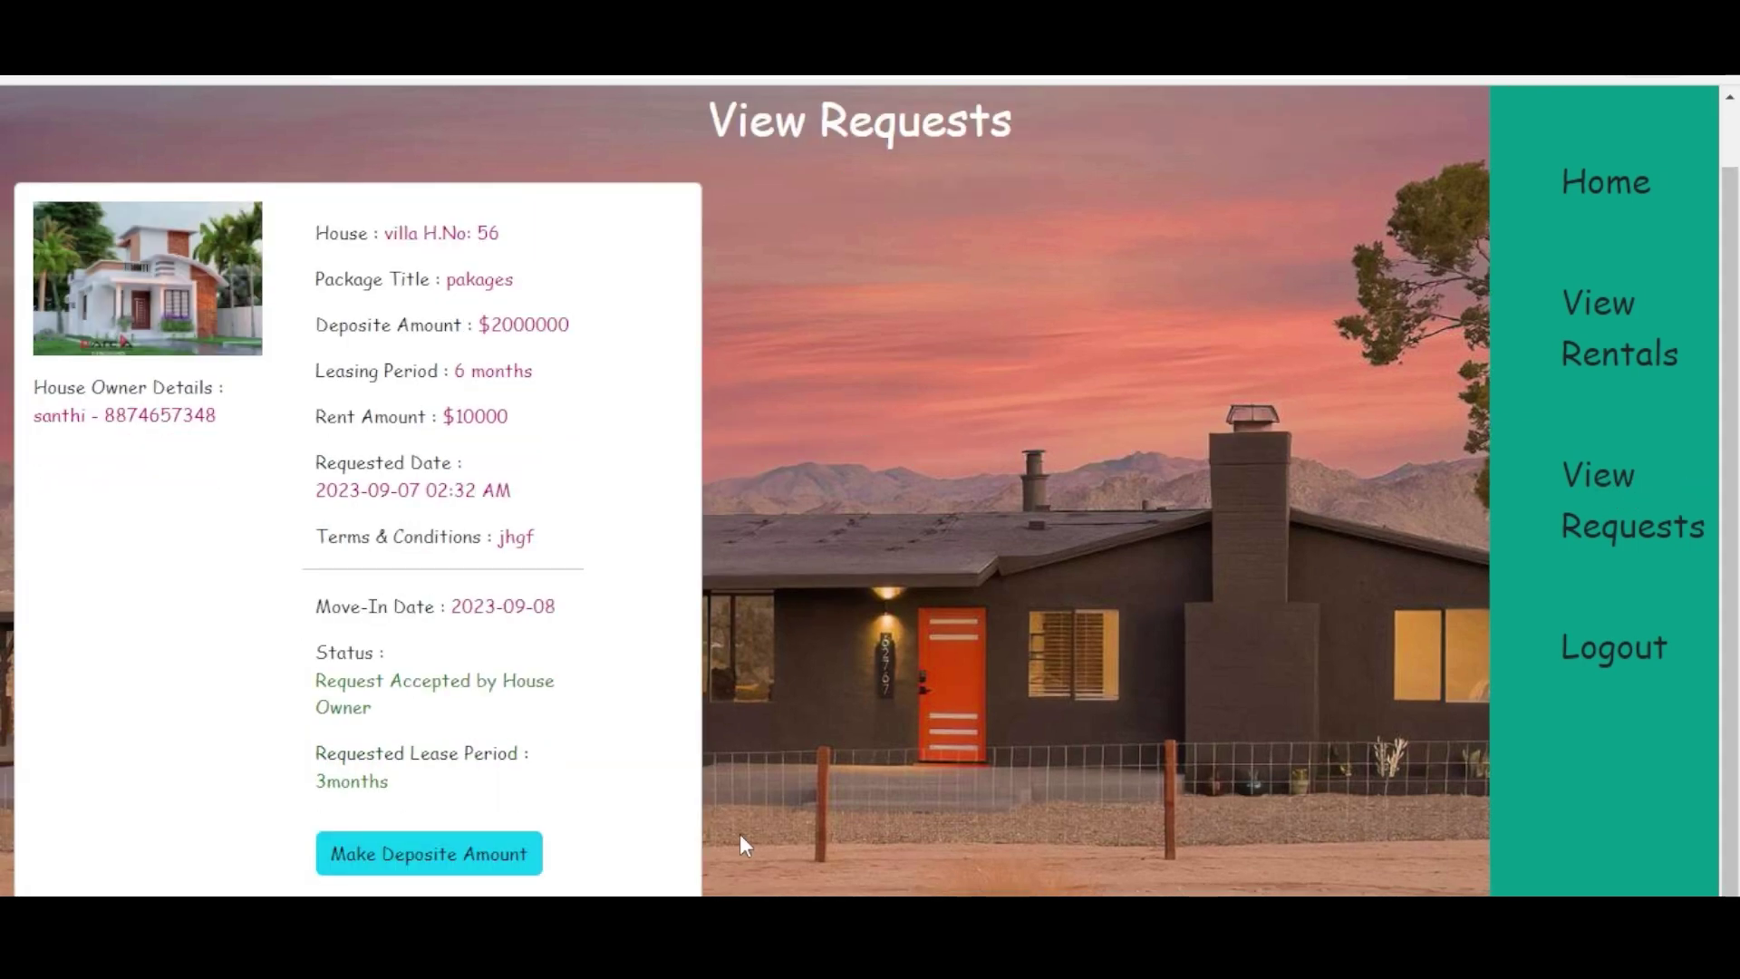
click(360, 851)
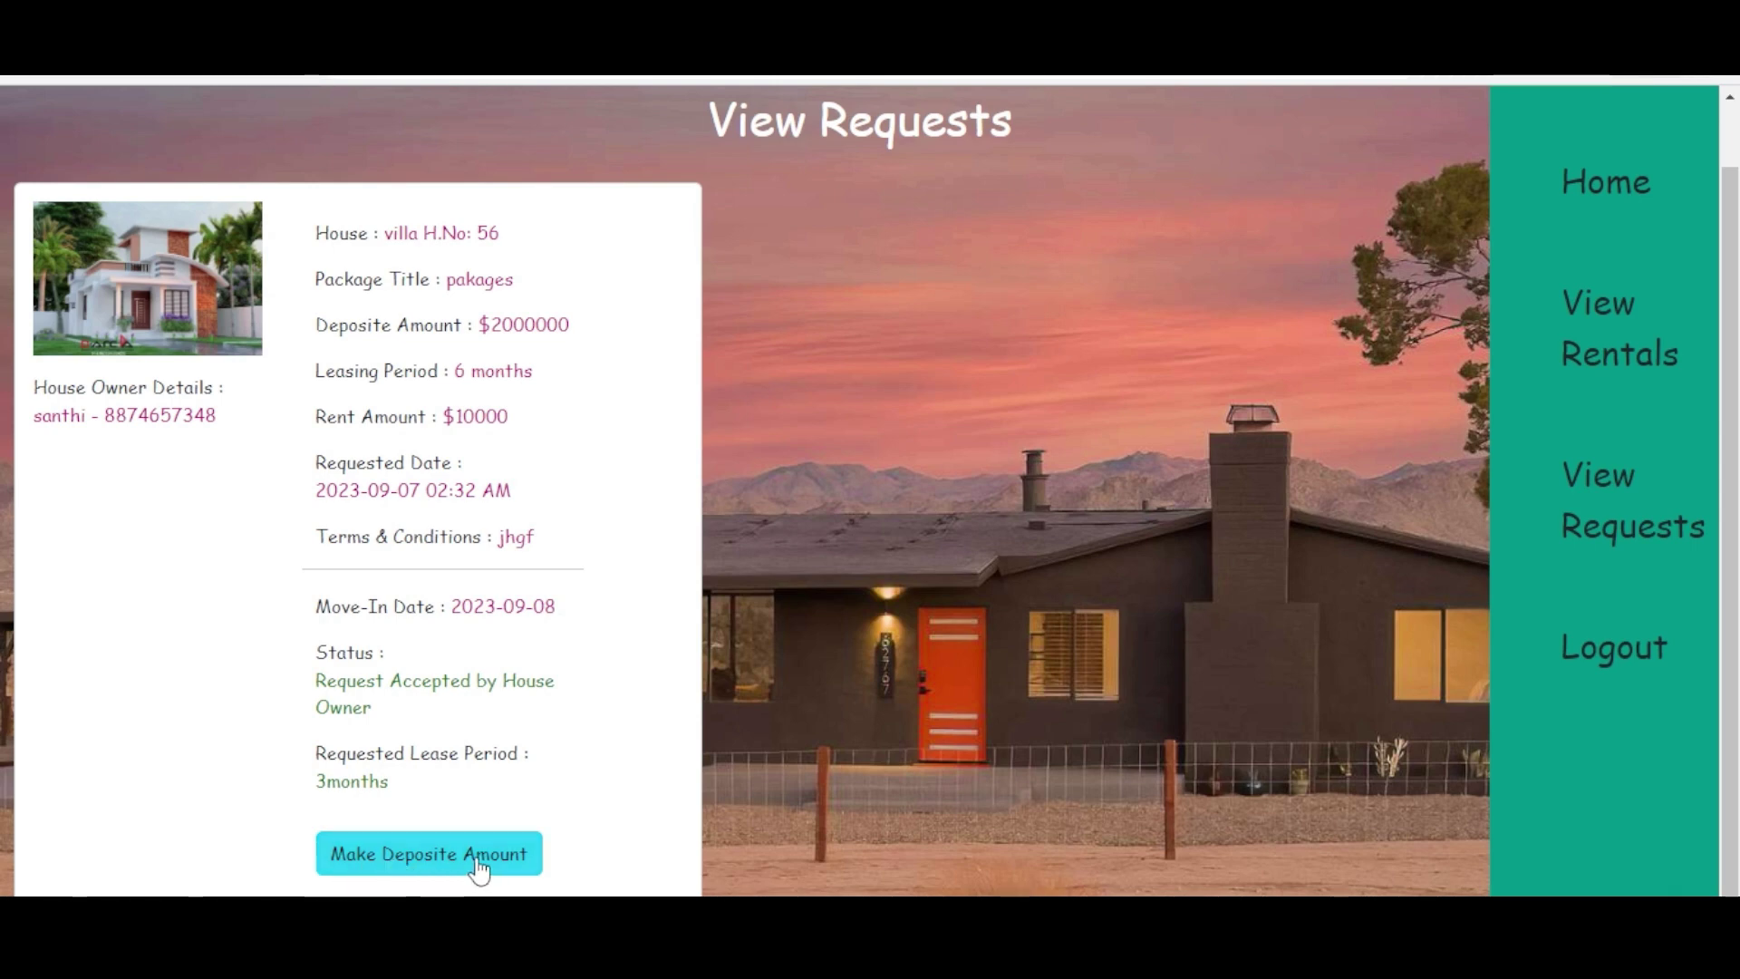
- Open the deposit payment form, select Debit card type and fill in the card holder's name
click(441, 857)
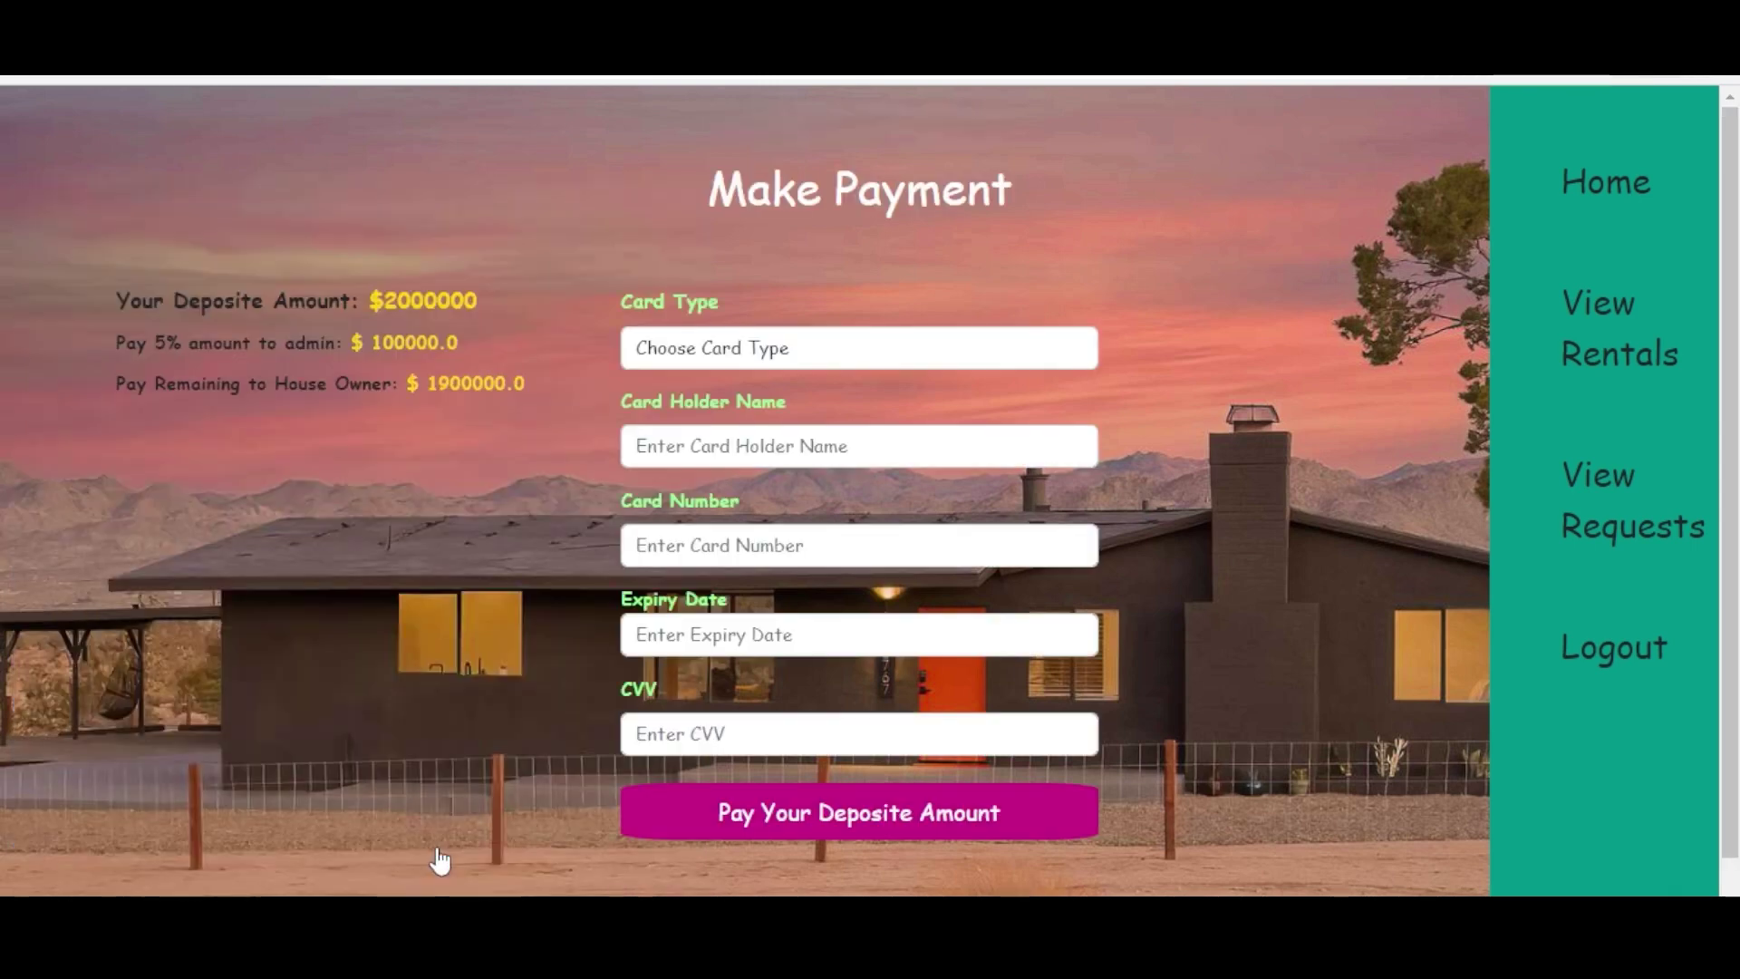
click(676, 351)
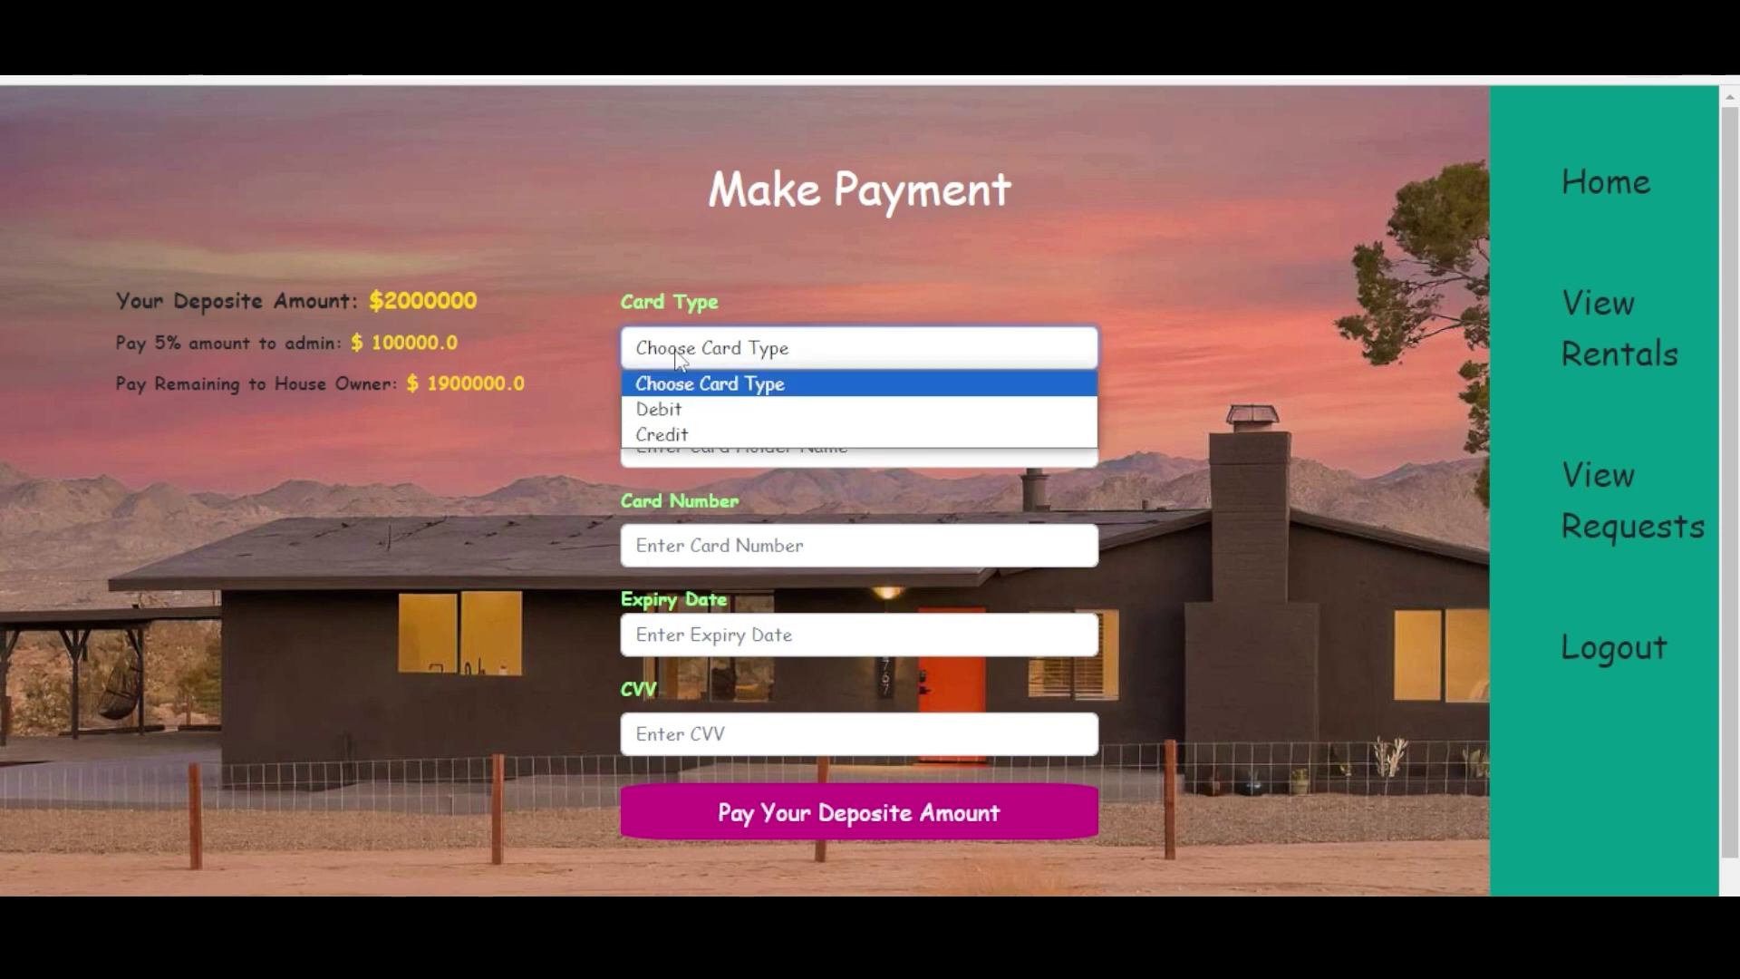
click(694, 409)
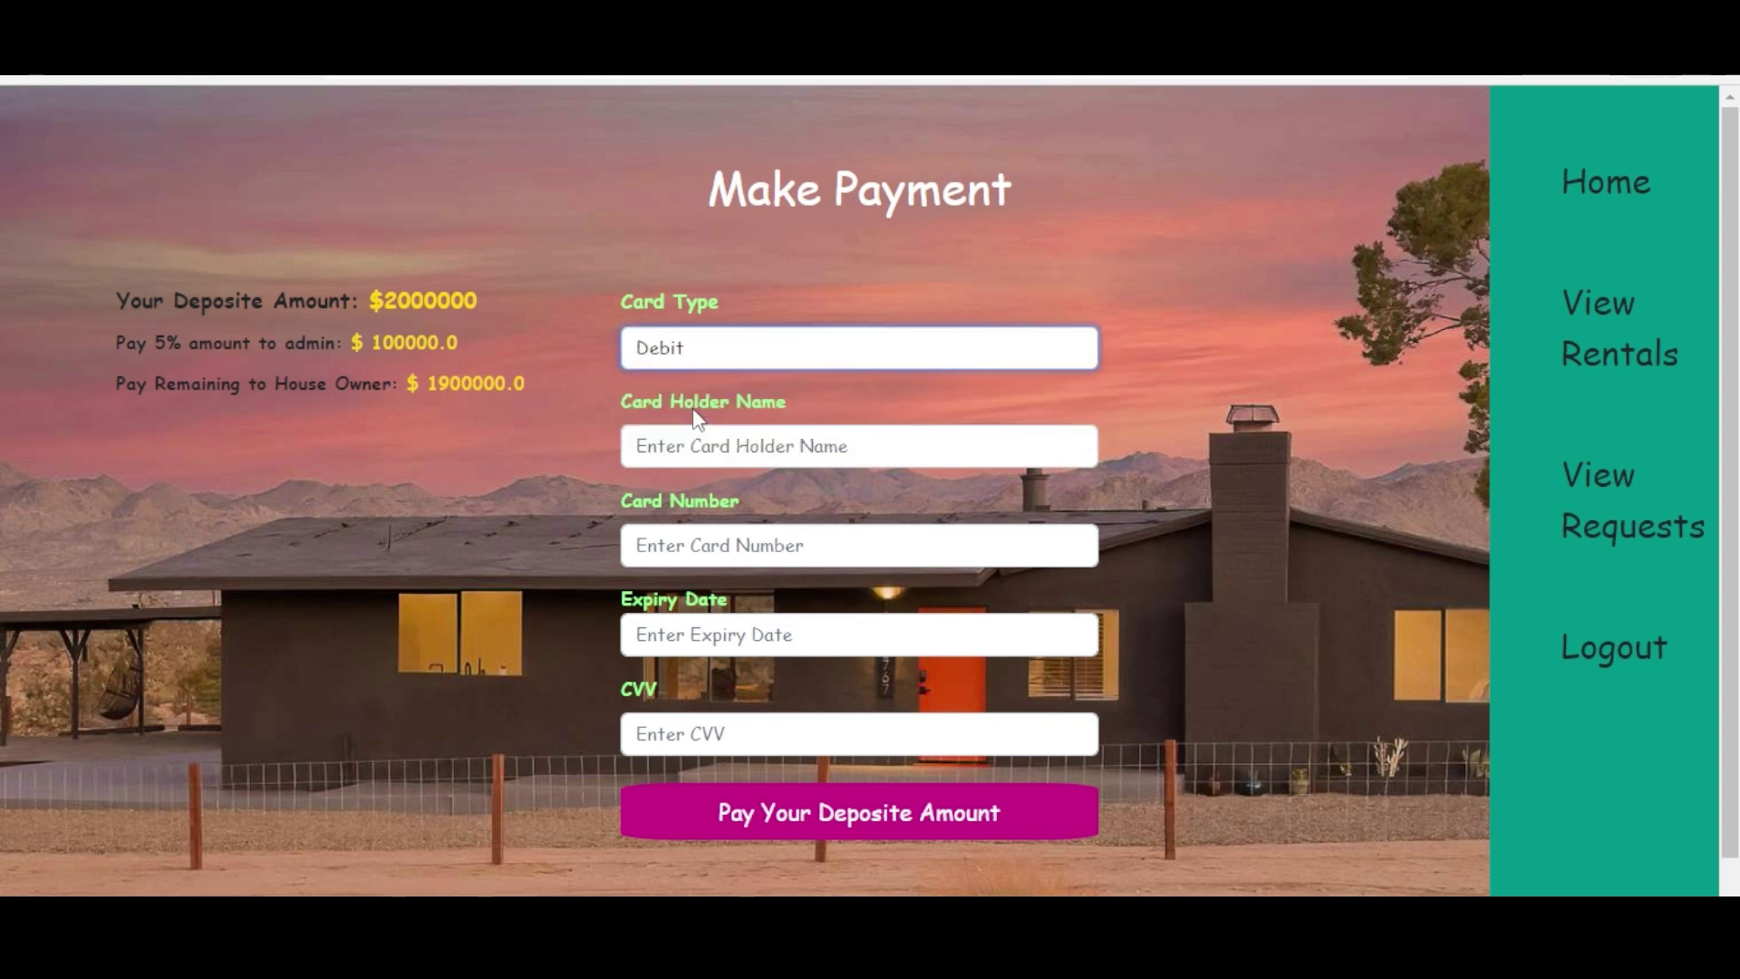
click(734, 444)
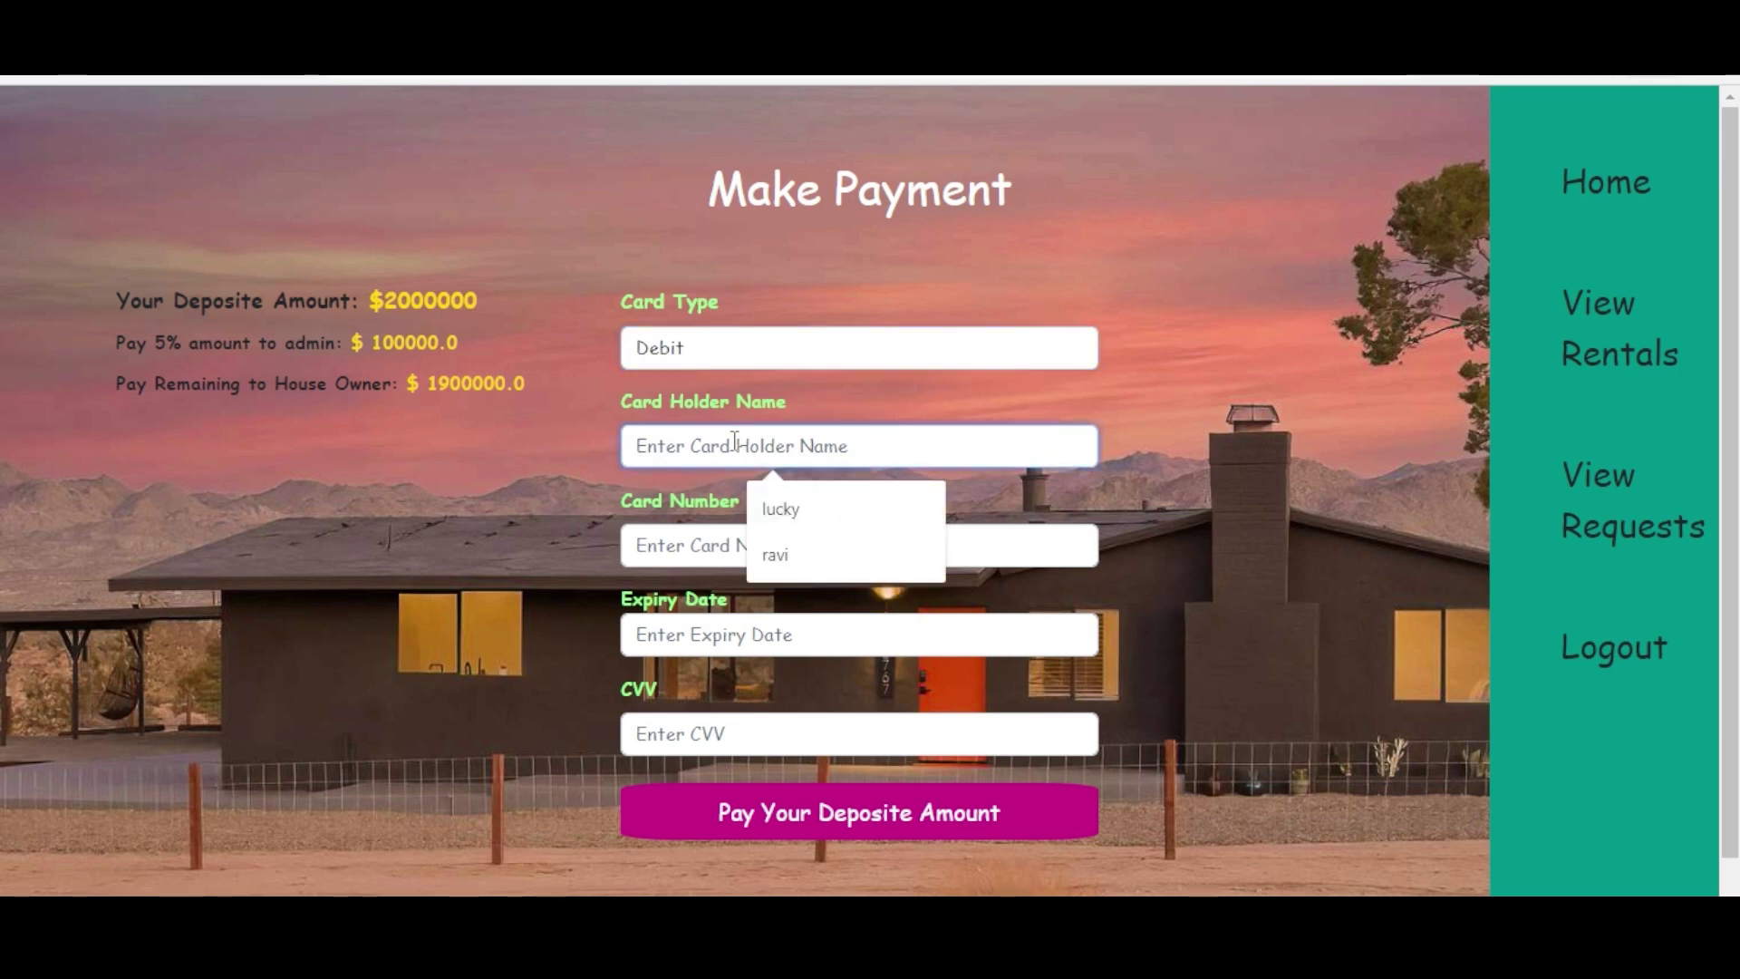
click(818, 560)
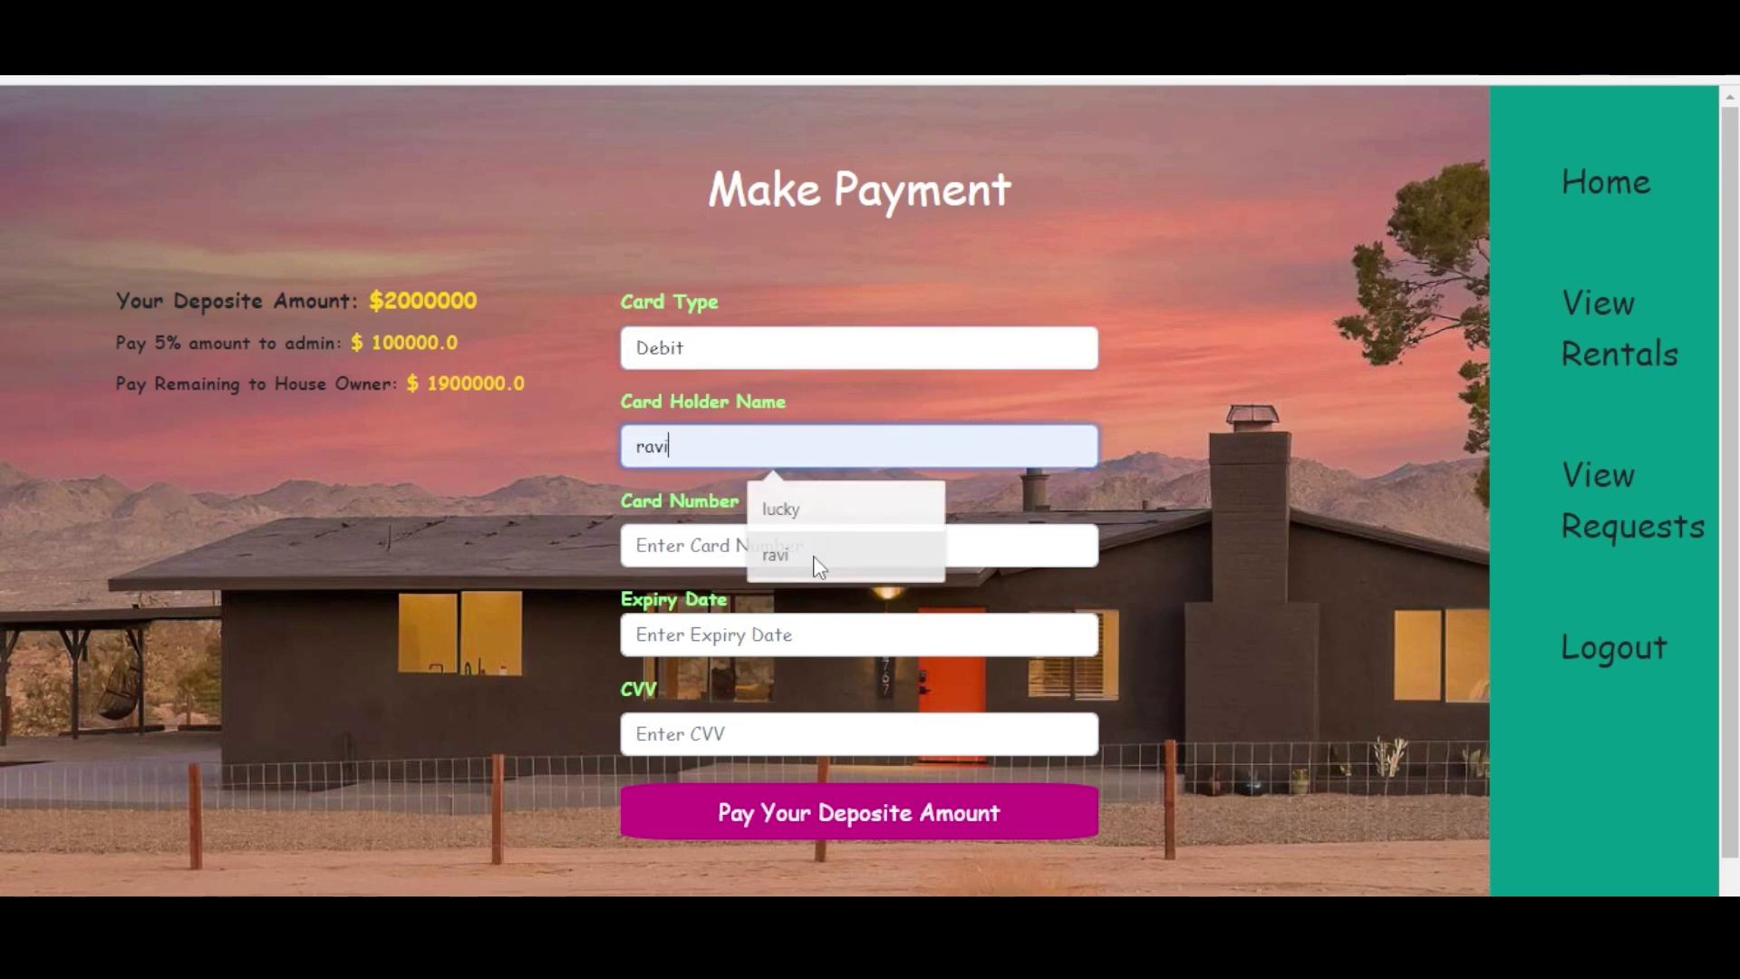
- Enter the card number, expiry date and CVV, then submit the $2000000 deposit payment
click(707, 547)
text(1)
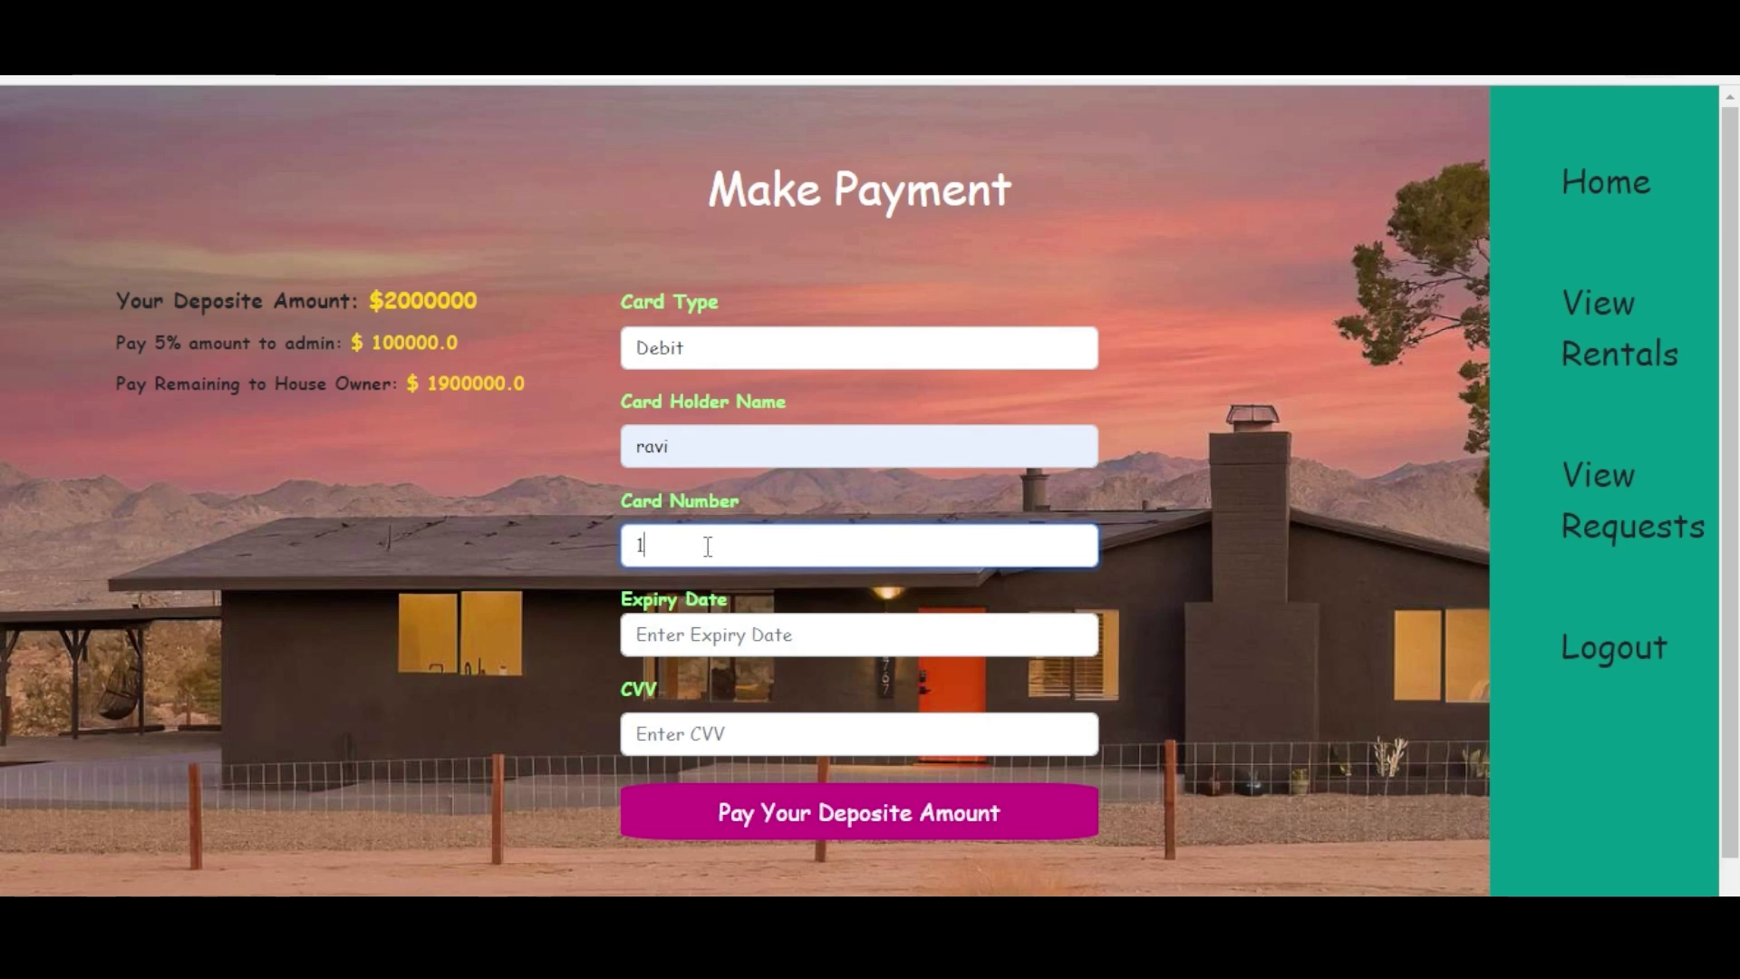
text(23456789123)
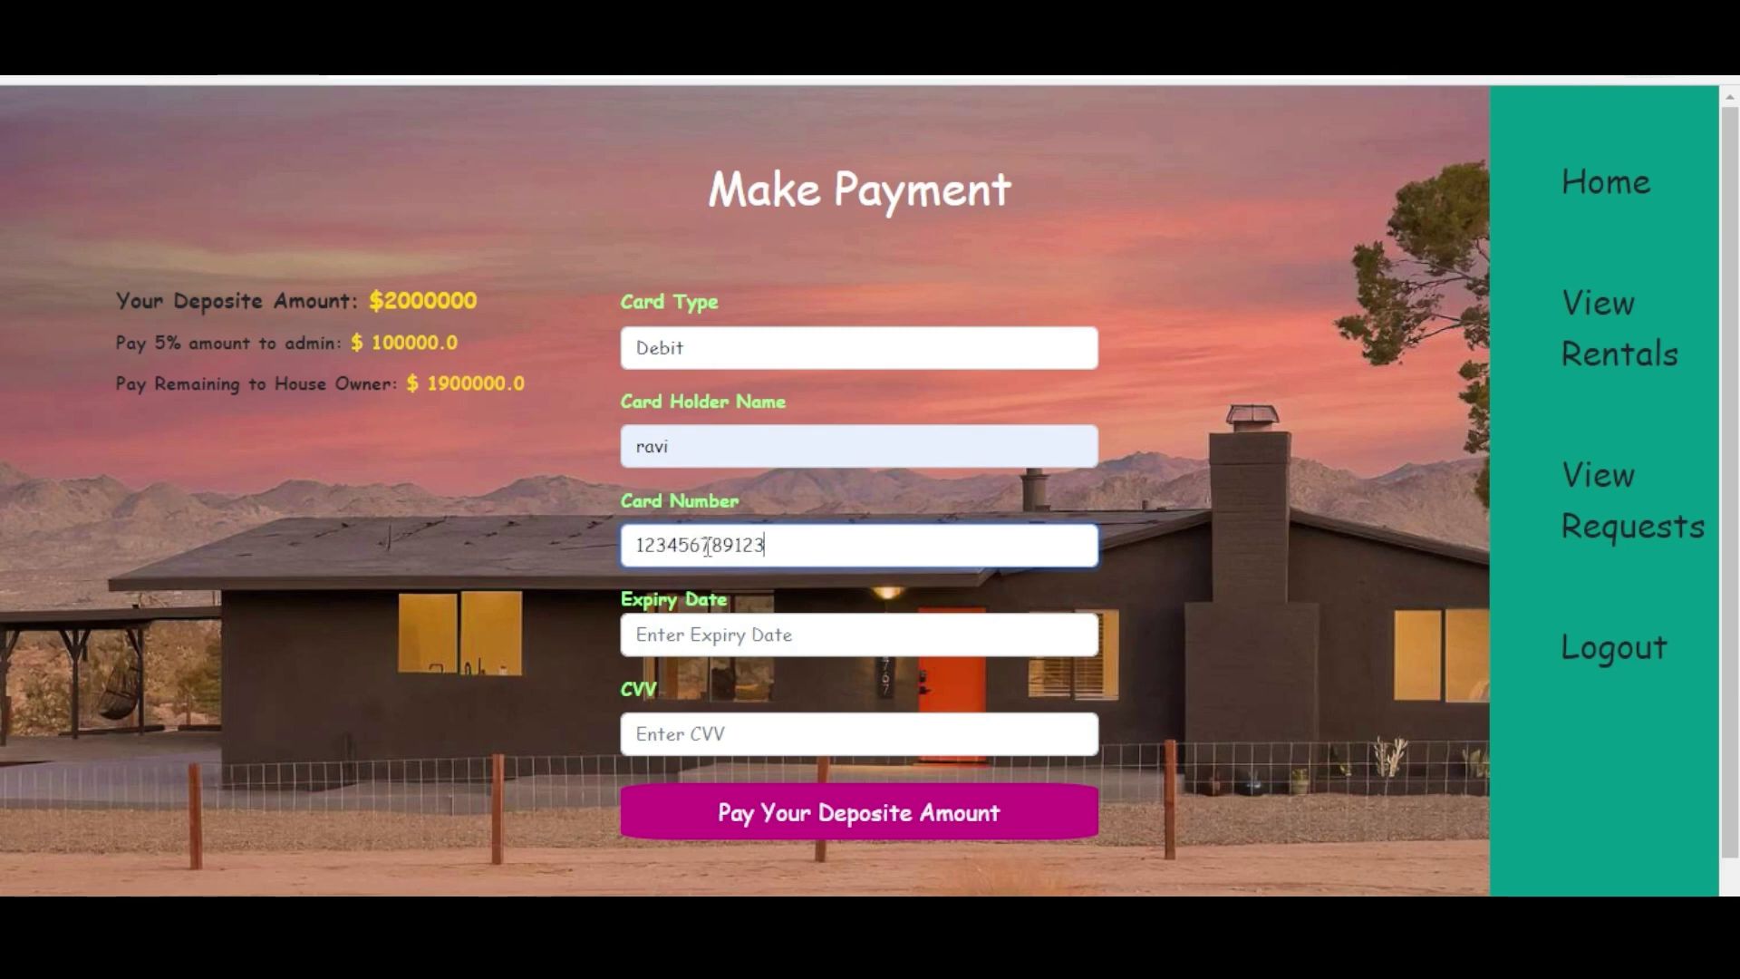
text(4567)
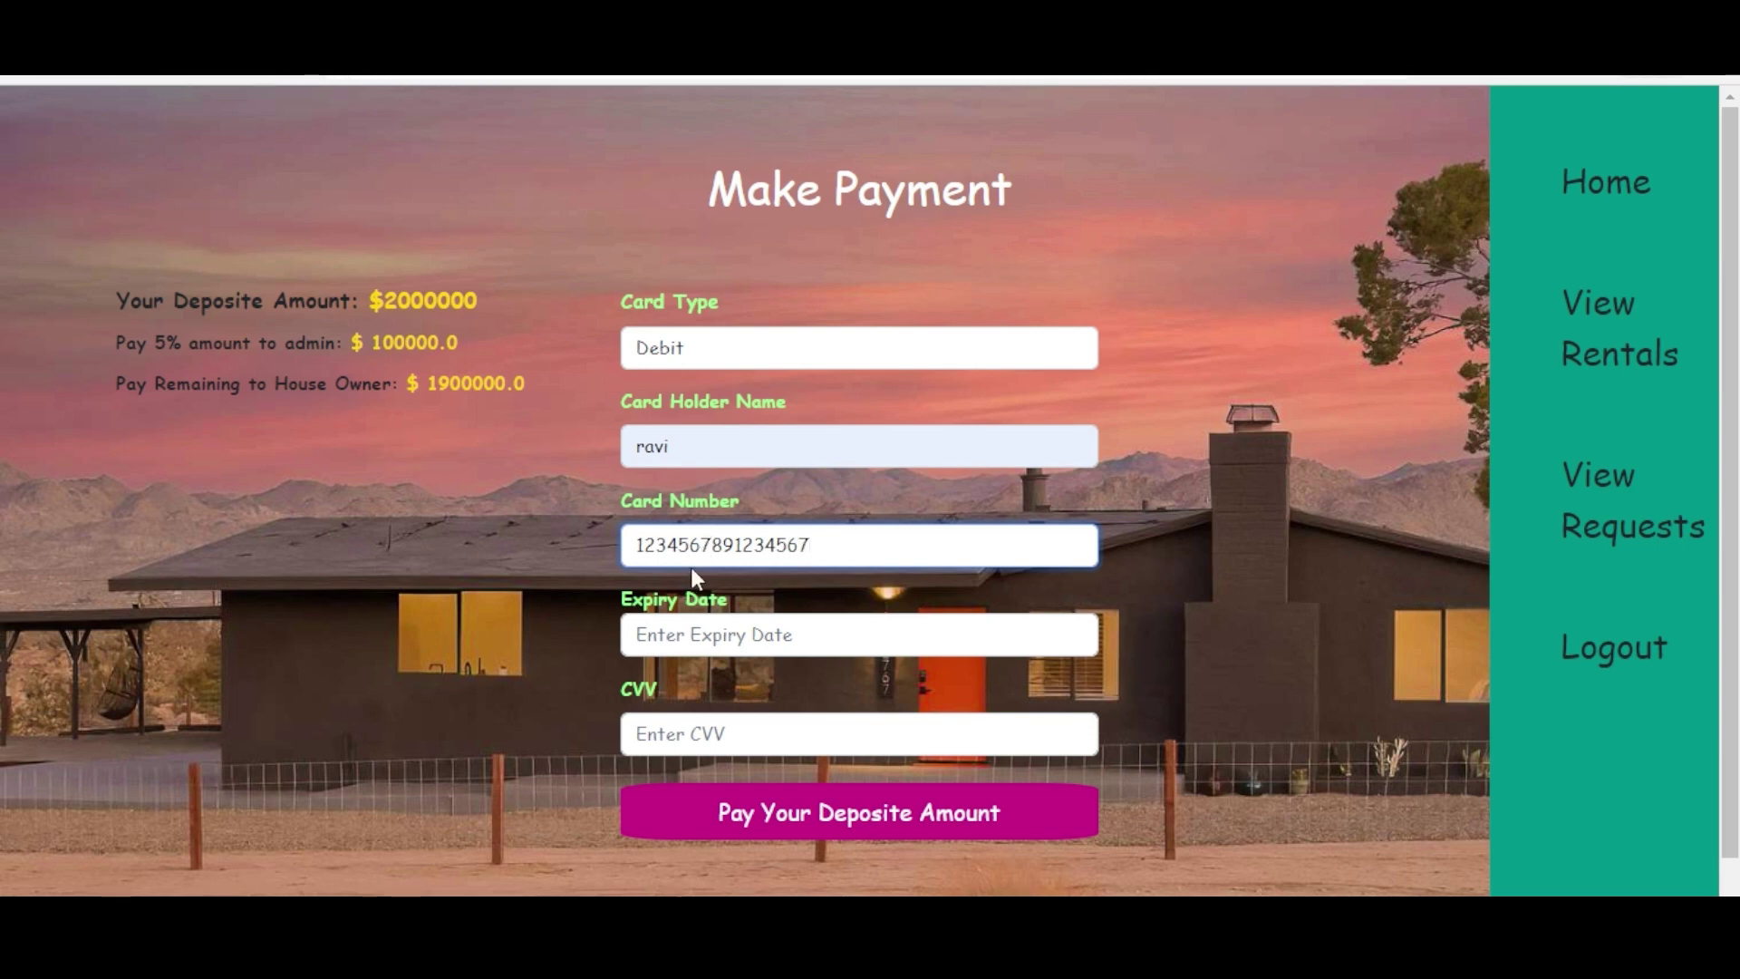
click(702, 631)
text(02)
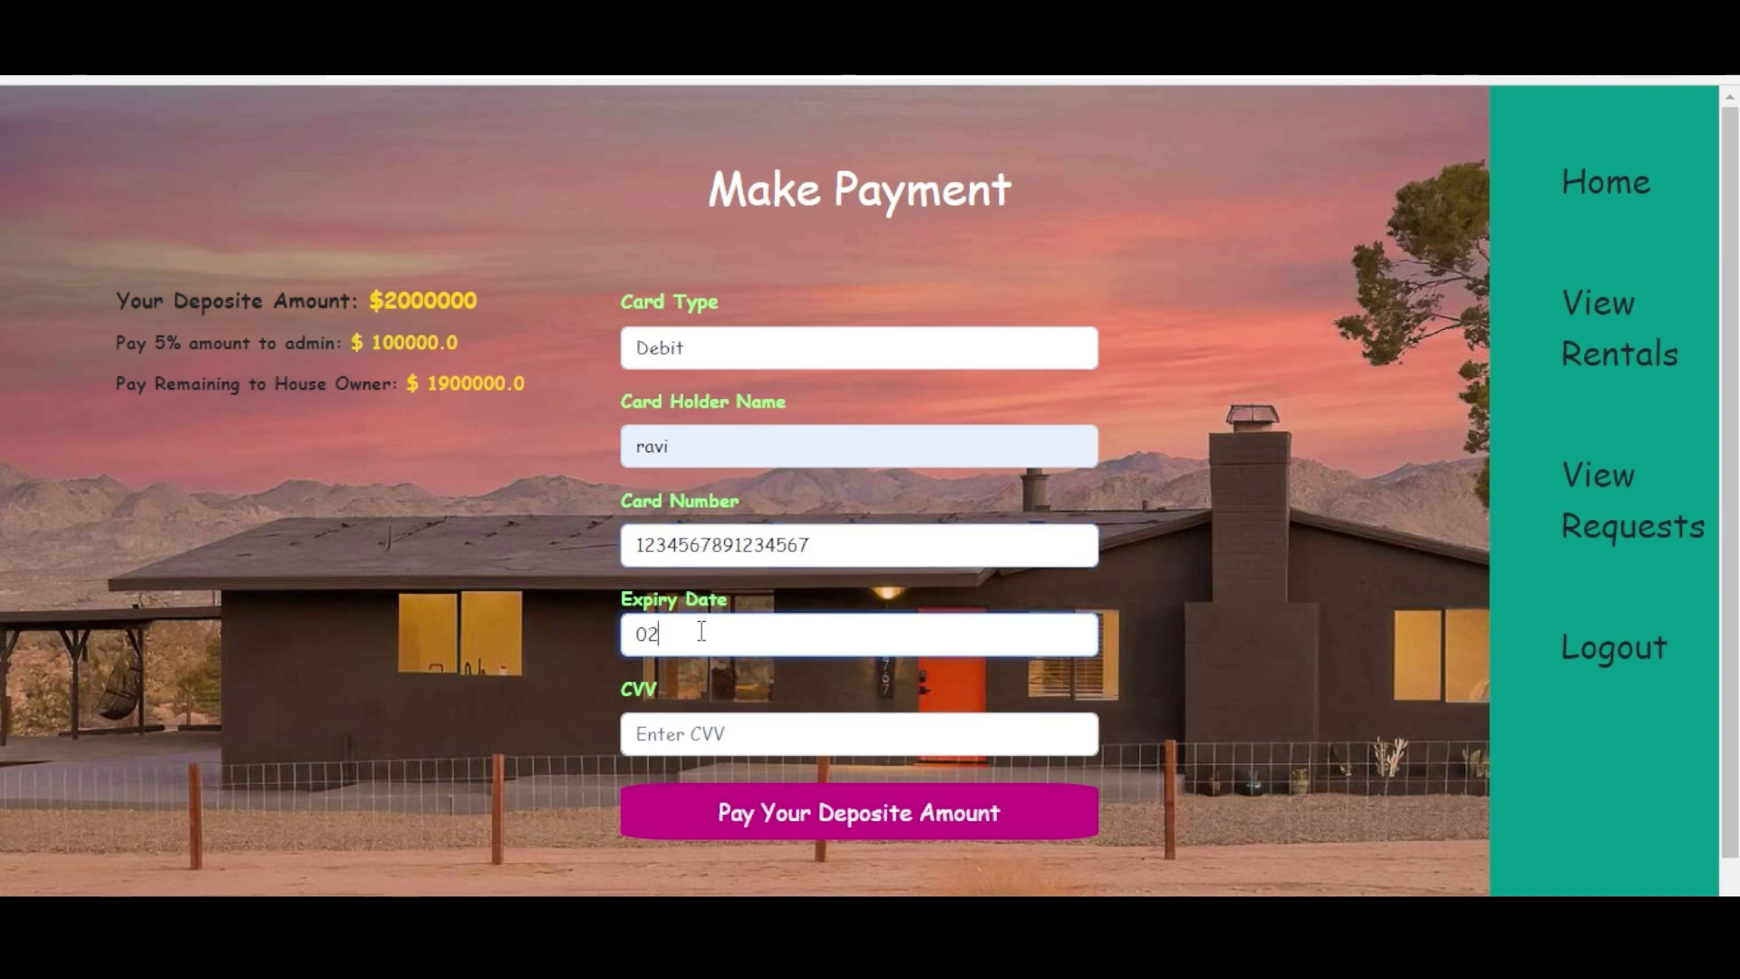
text(/30)
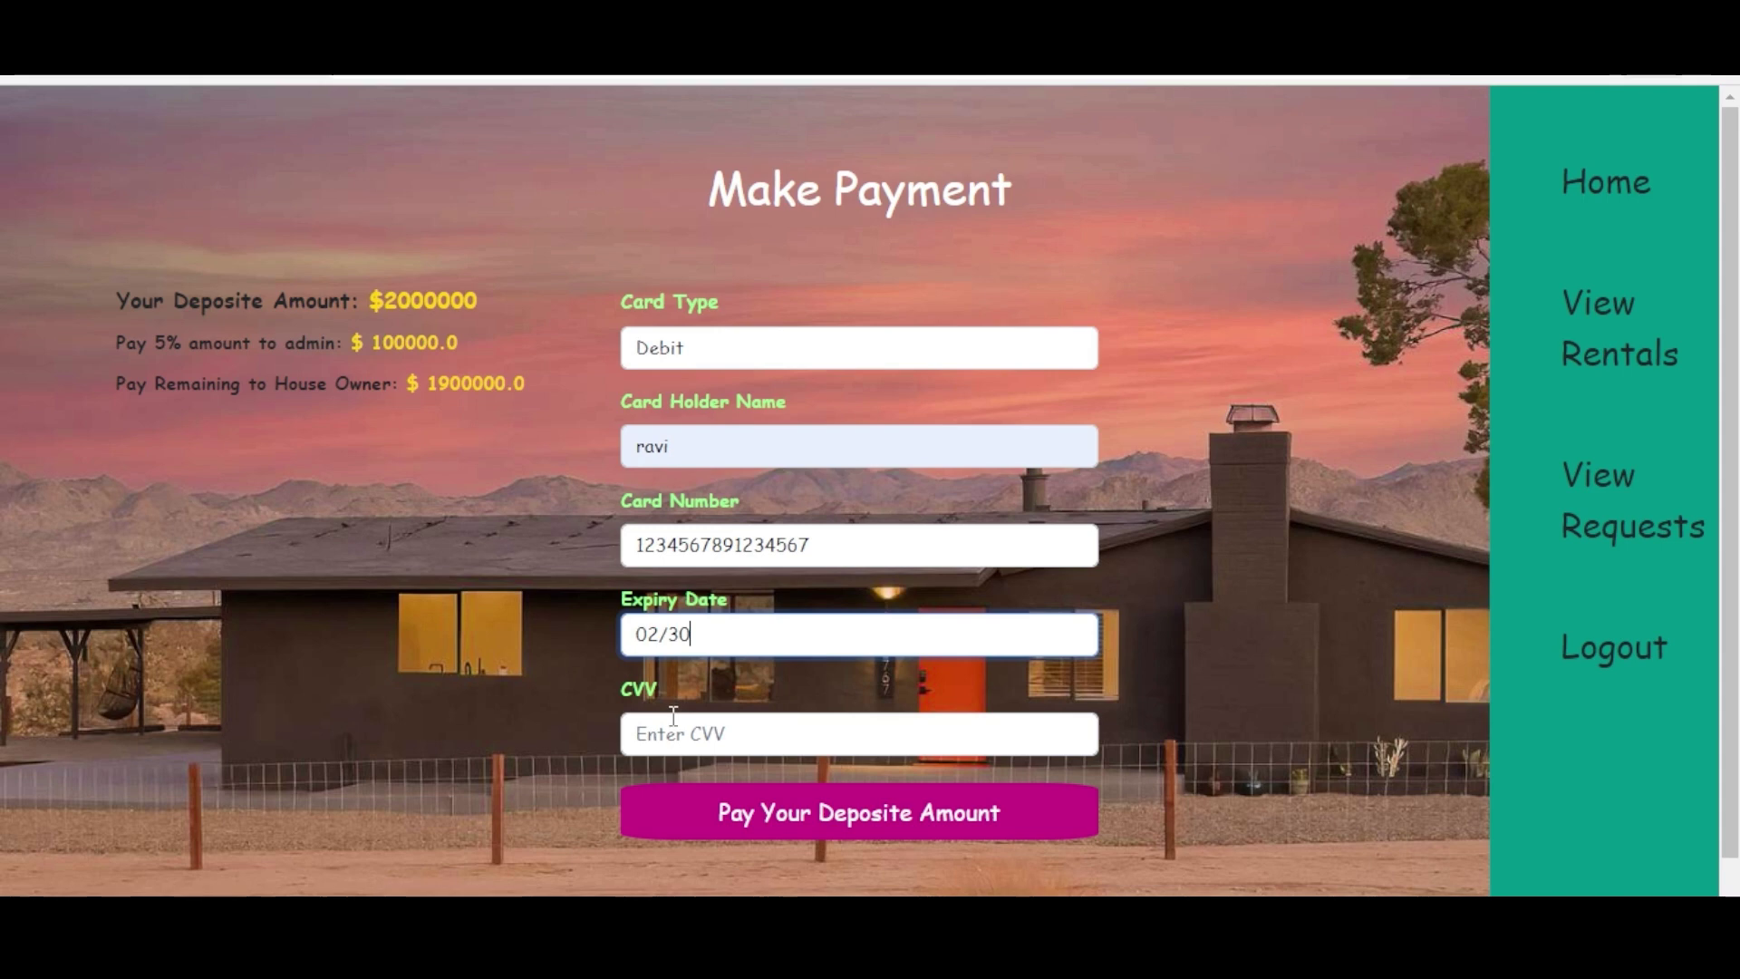
click(675, 722)
text(123)
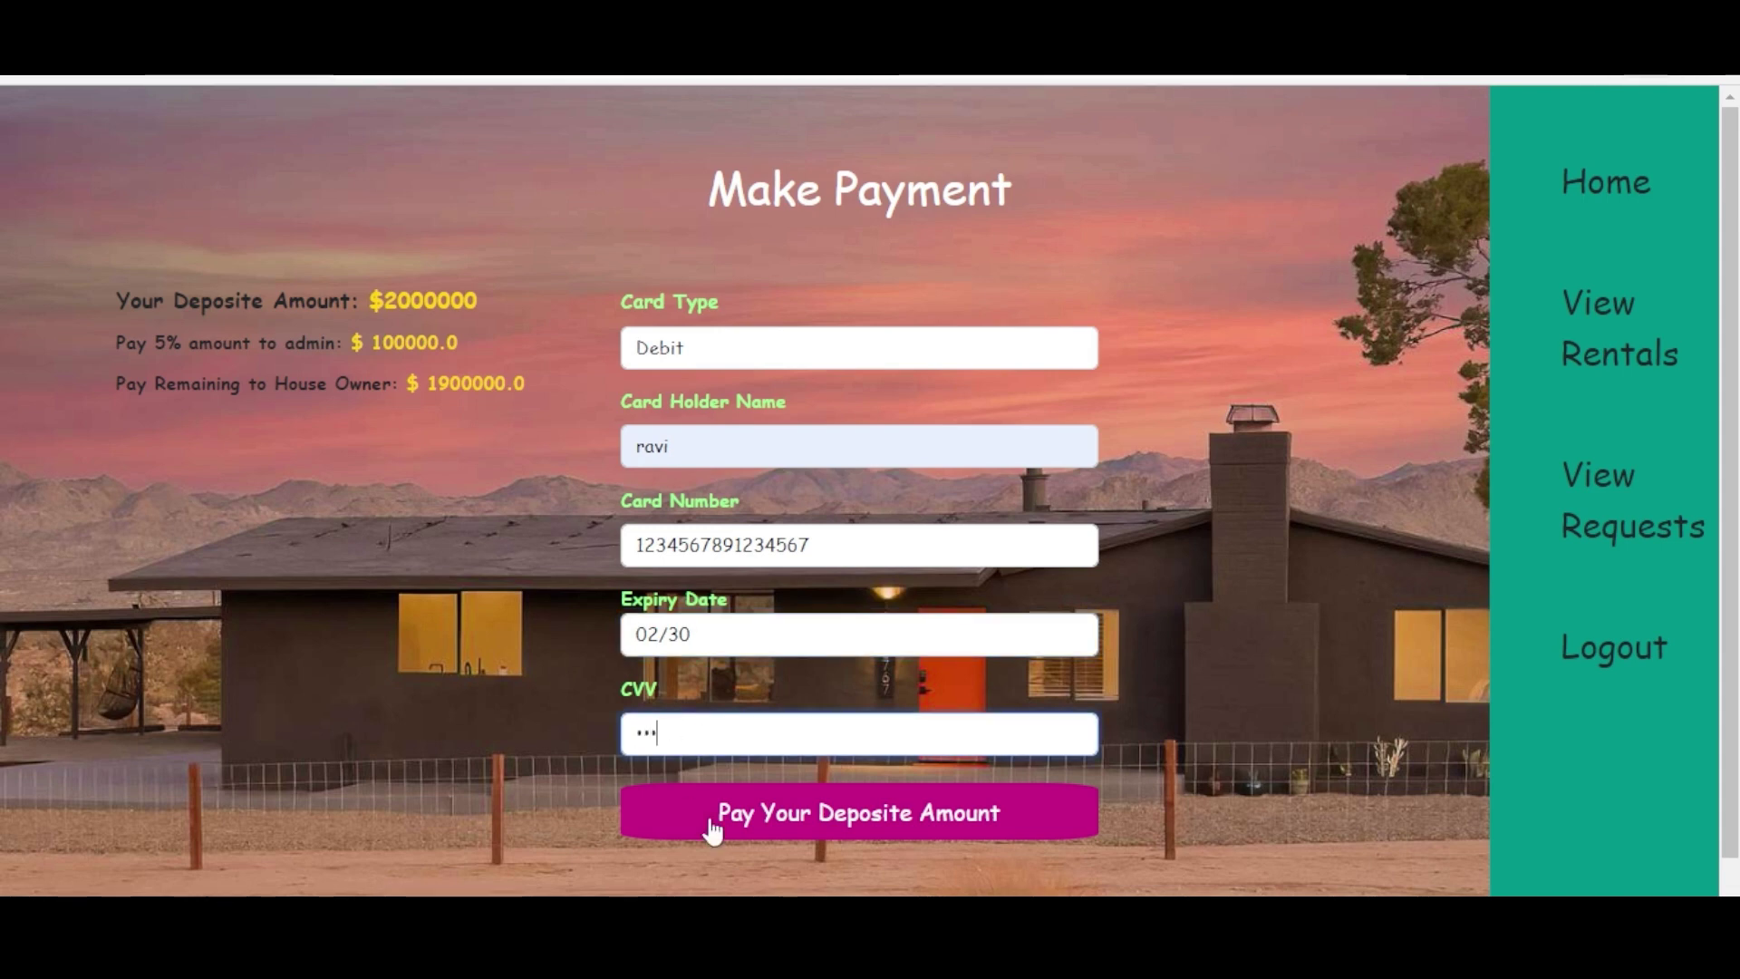
click(781, 821)
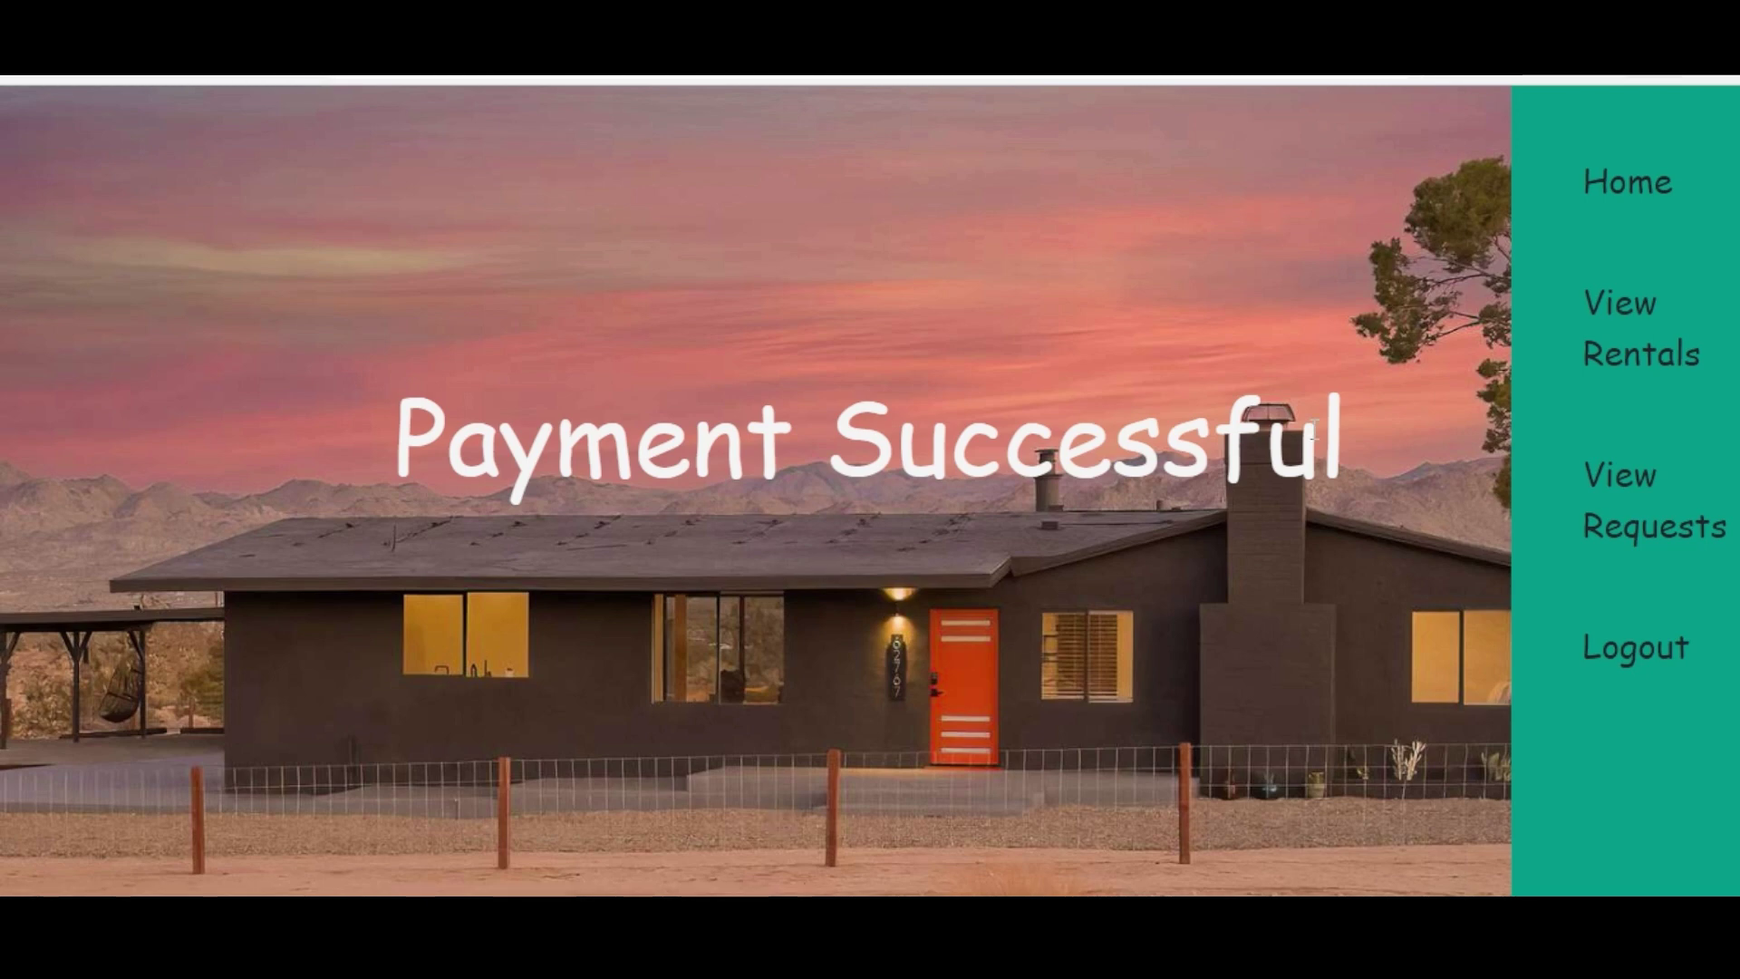
- Log out of the tenant account and sign in as the house owner with the saved email
click(1635, 649)
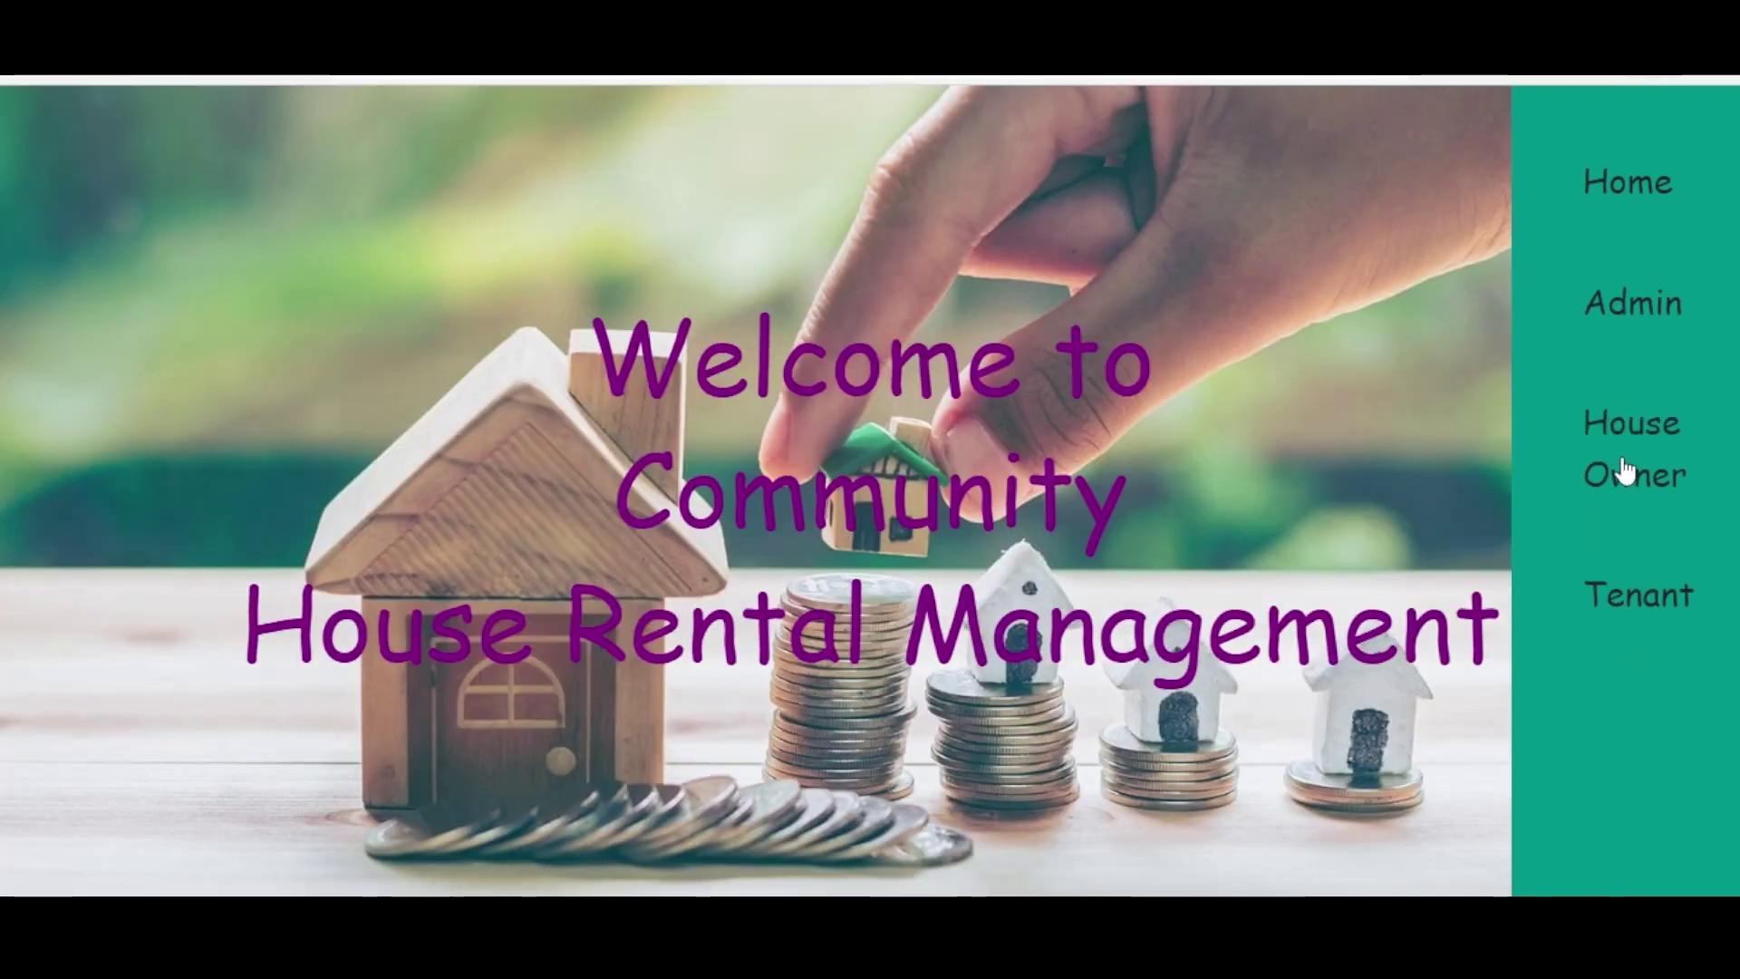
click(1635, 595)
click(877, 380)
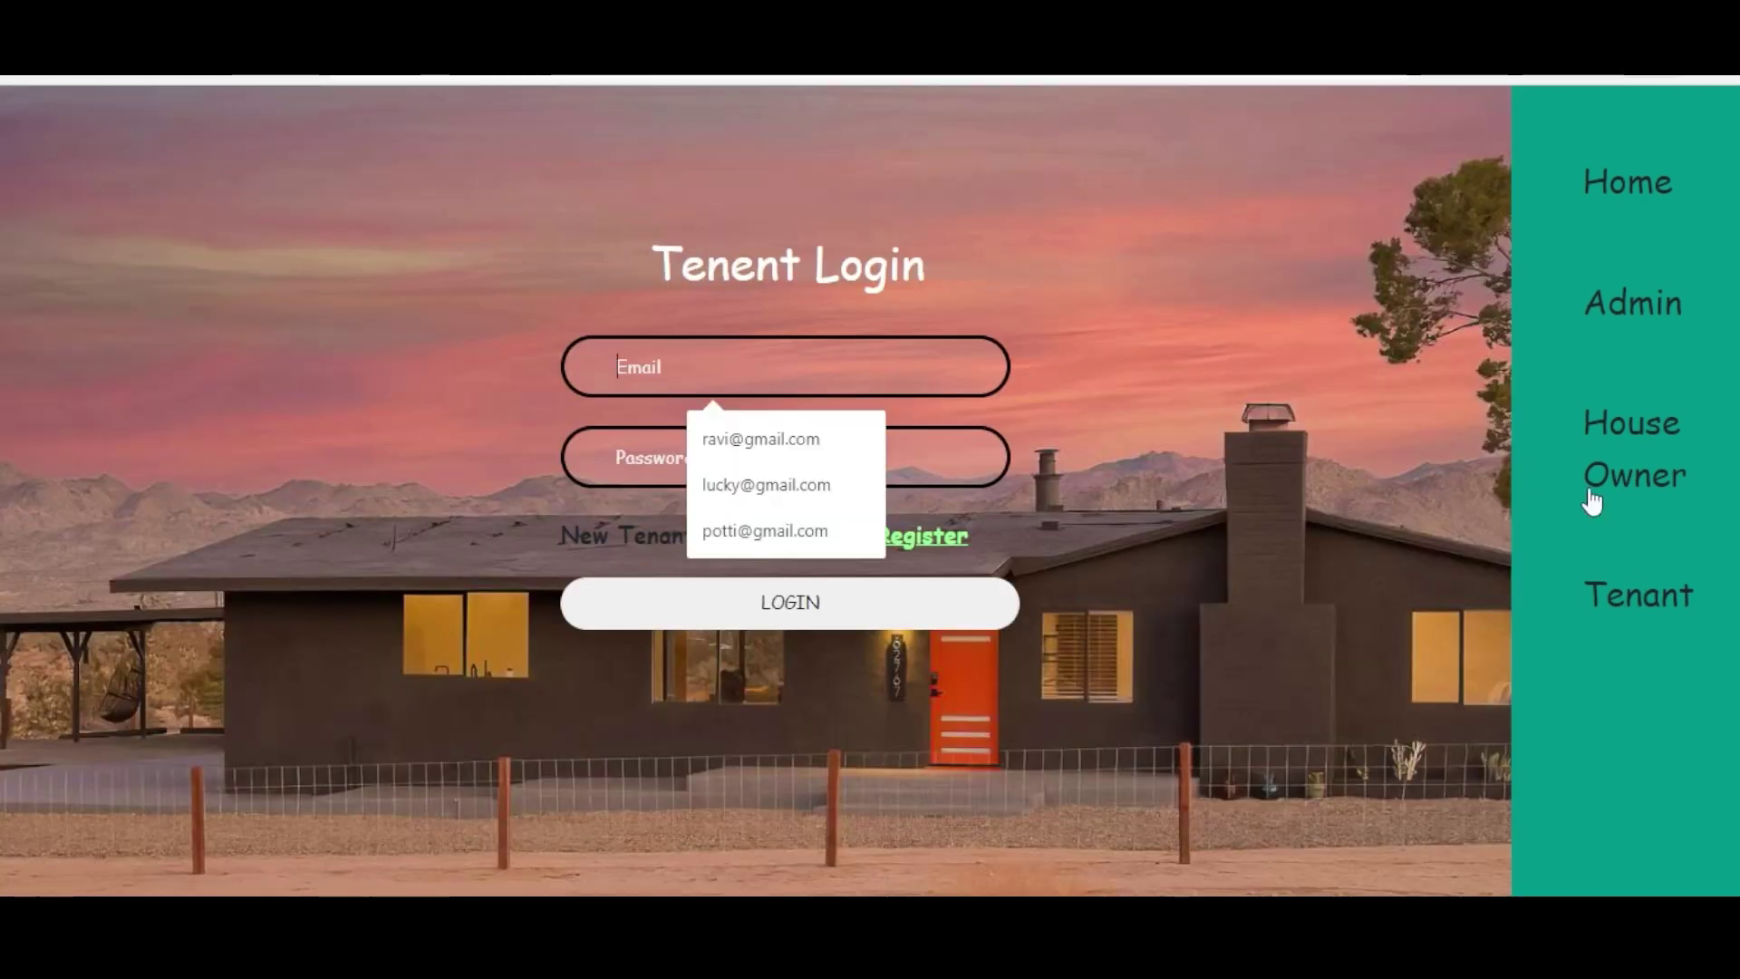
click(1621, 434)
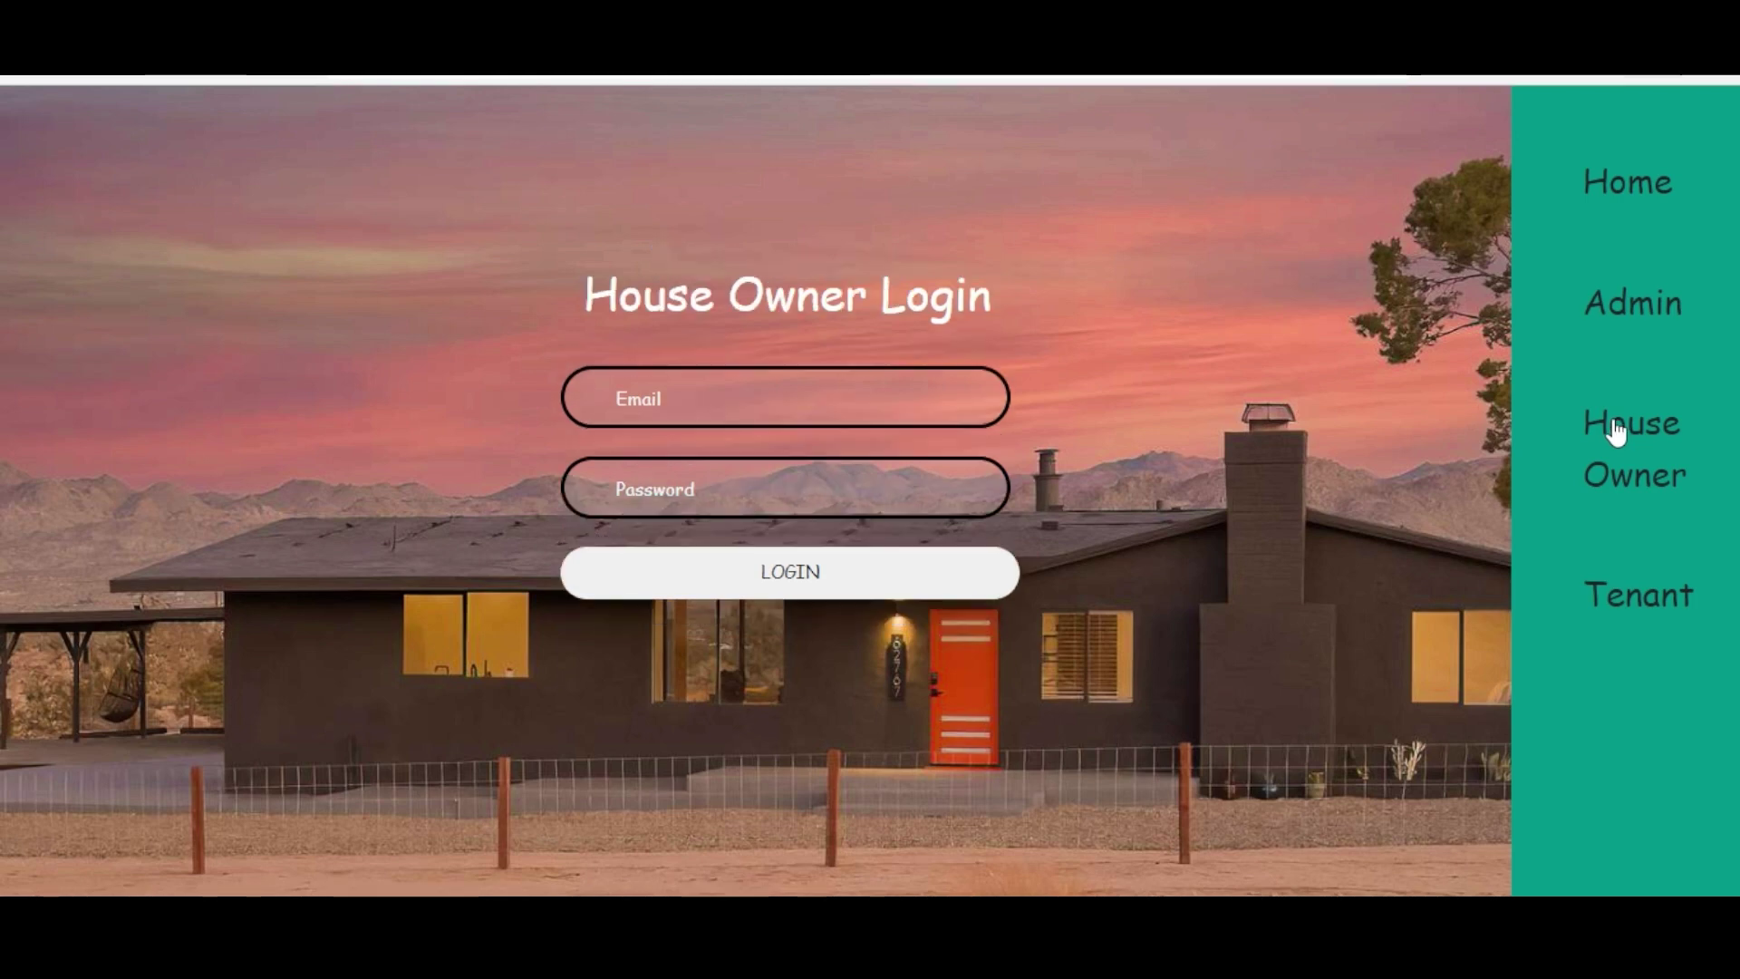
click(743, 395)
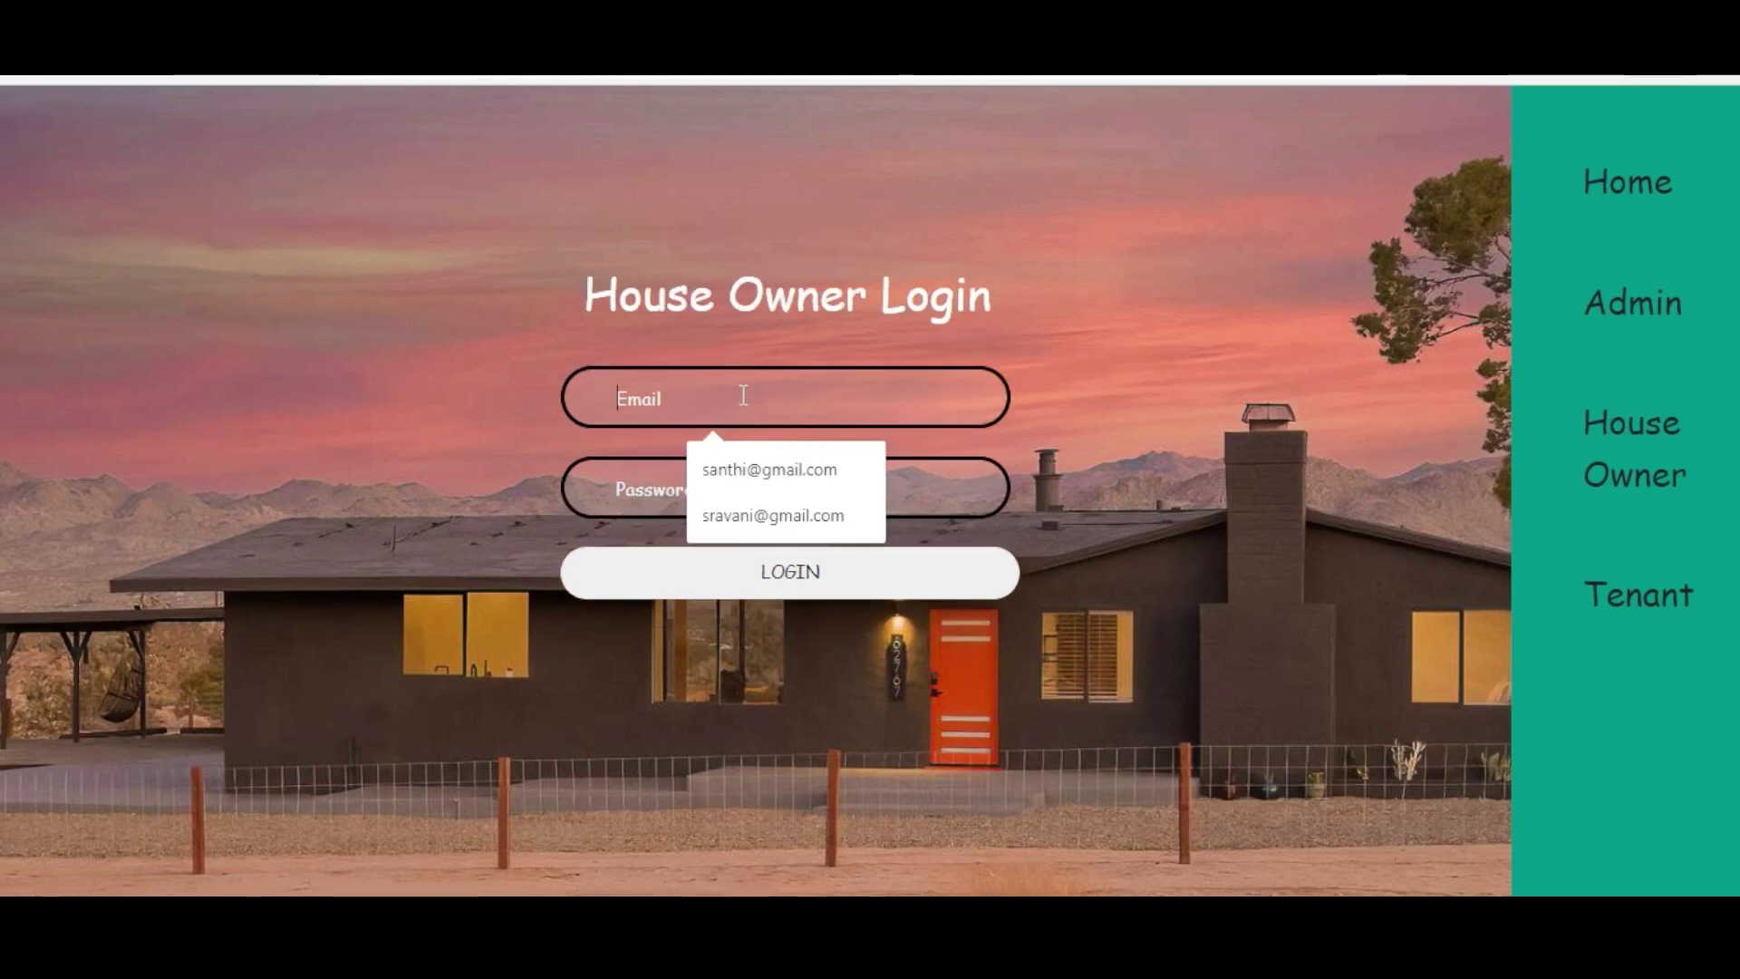
click(796, 476)
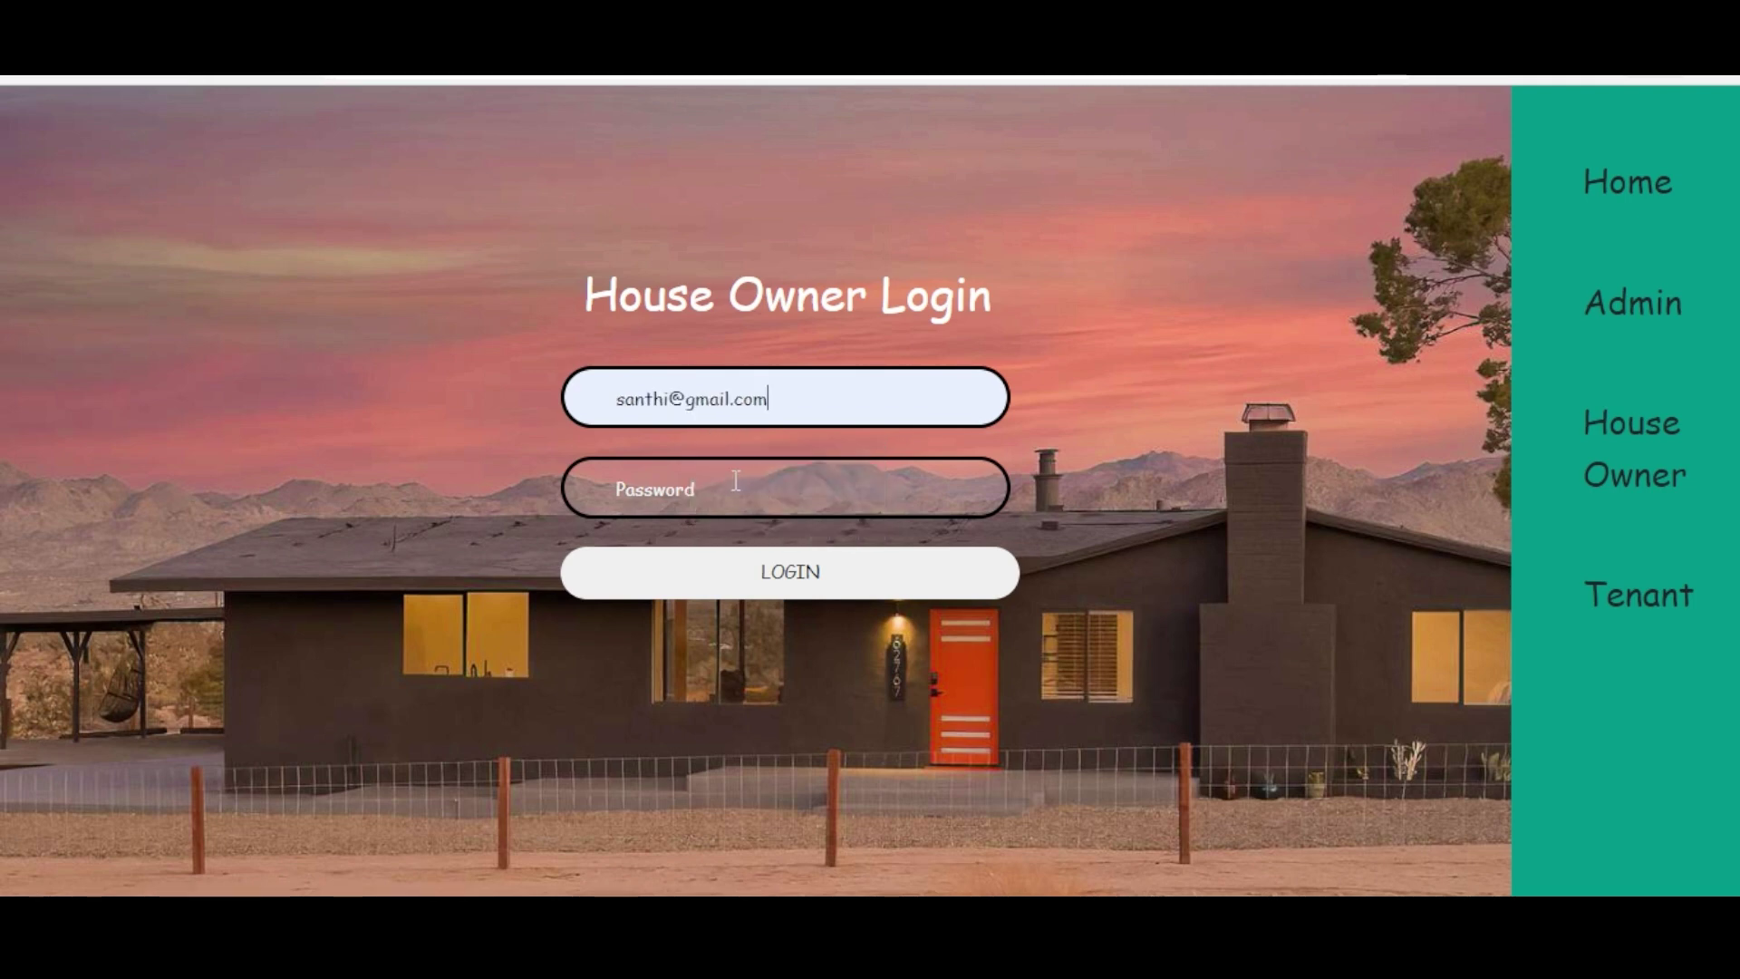
click(736, 482)
text(s)
click(791, 569)
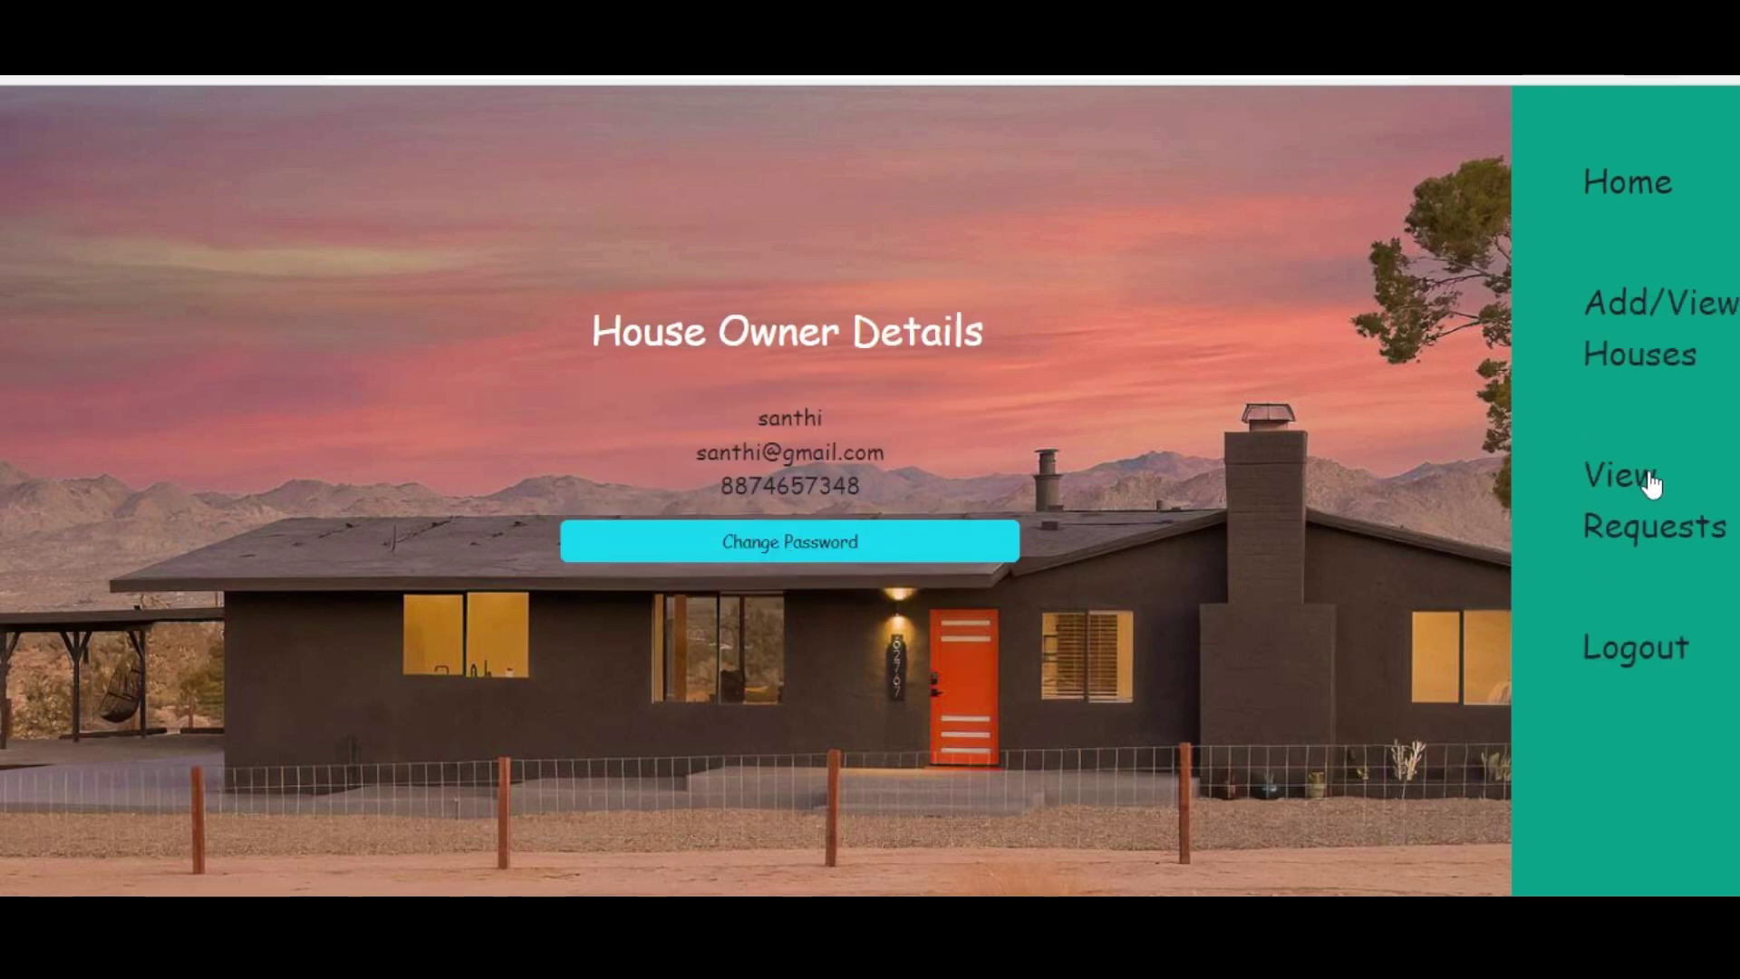
- Open View Payments for the villa request to see $100000.0 to admin and $1900000.0 to owner
click(1651, 485)
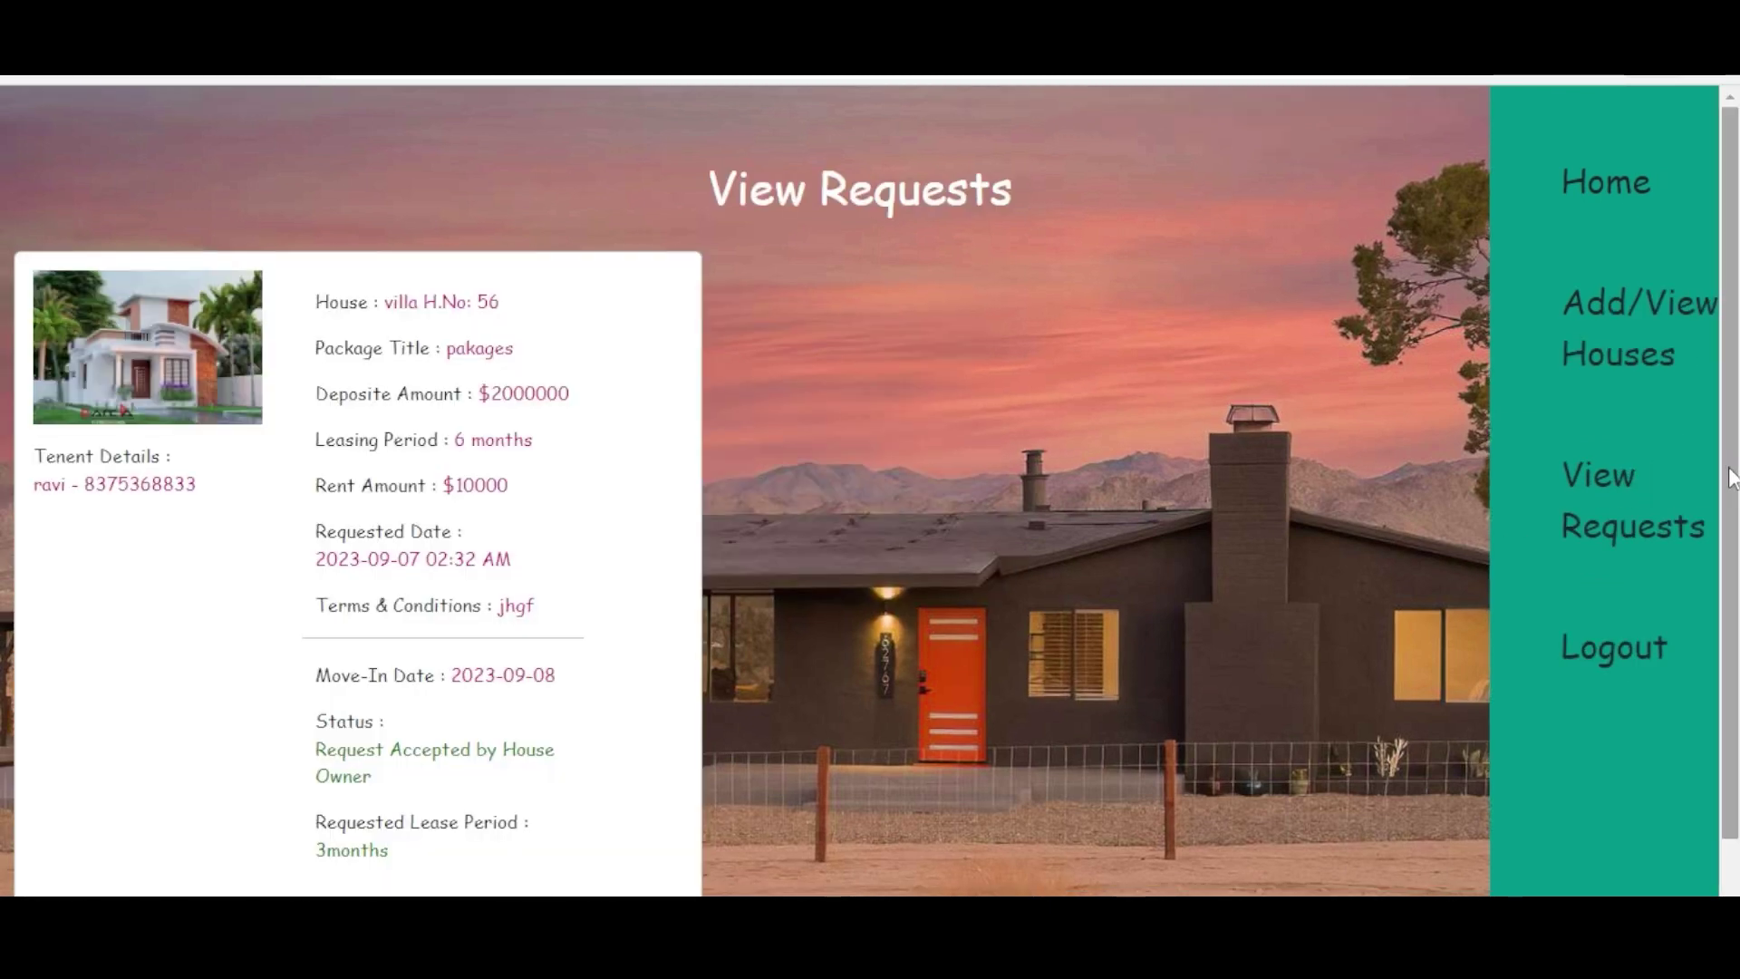
scroll(1729, 478, down, 2)
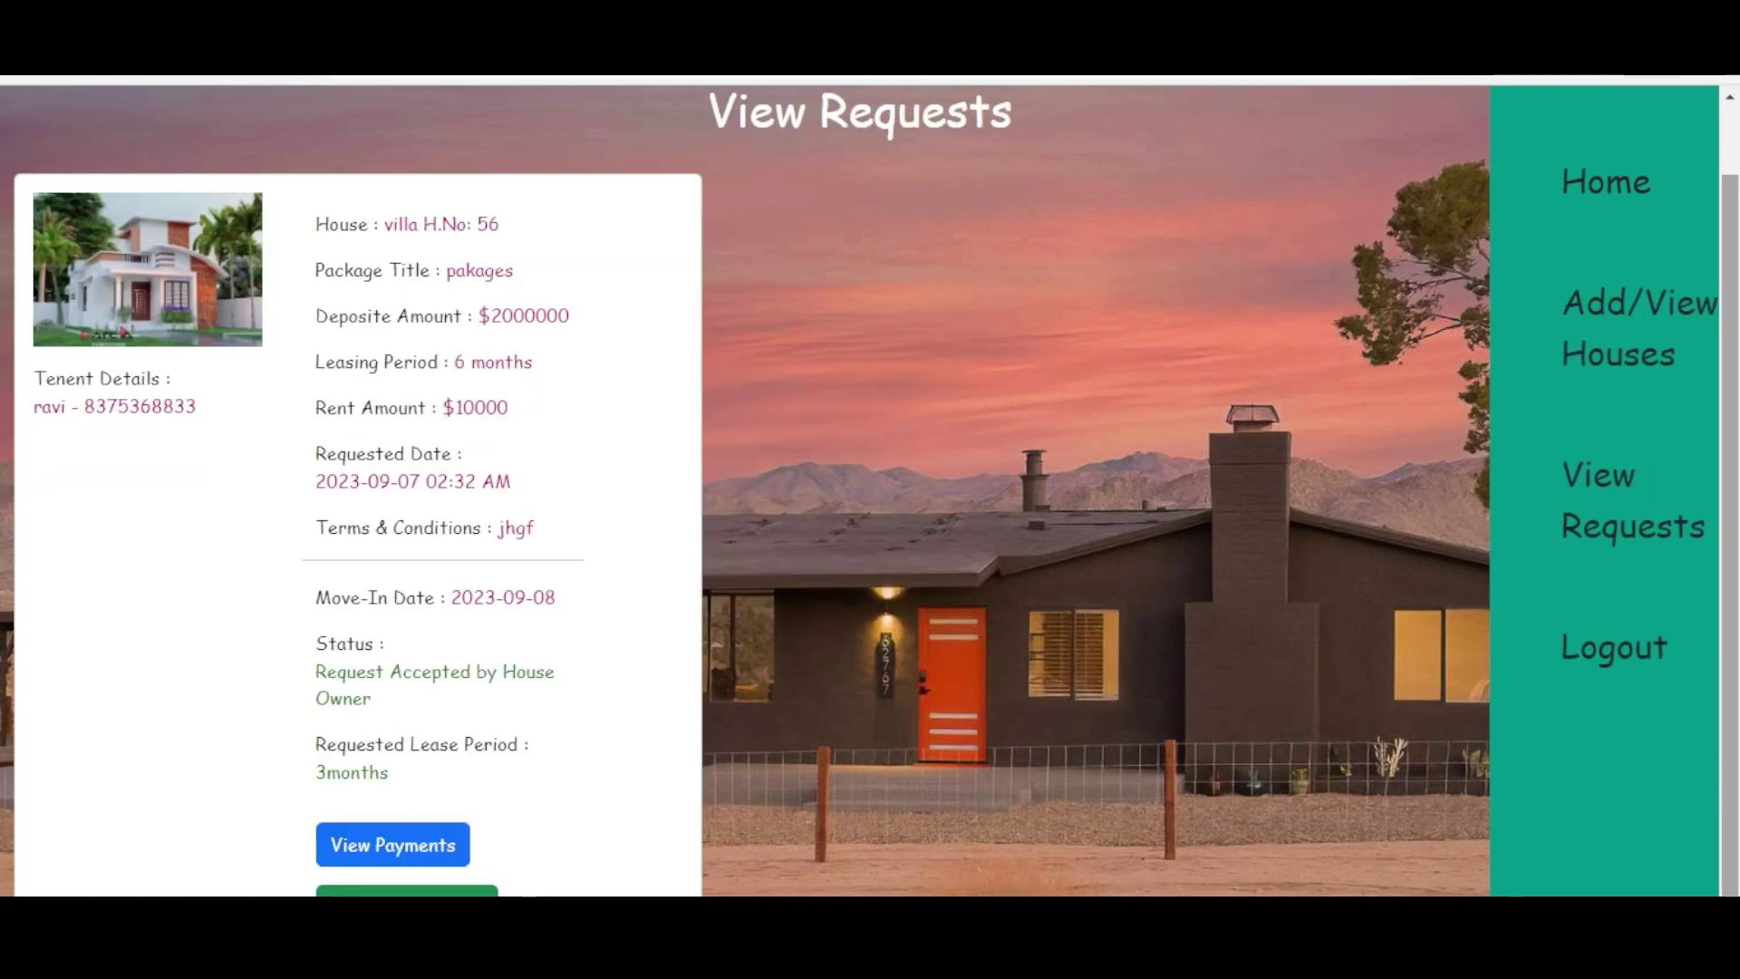
click(419, 843)
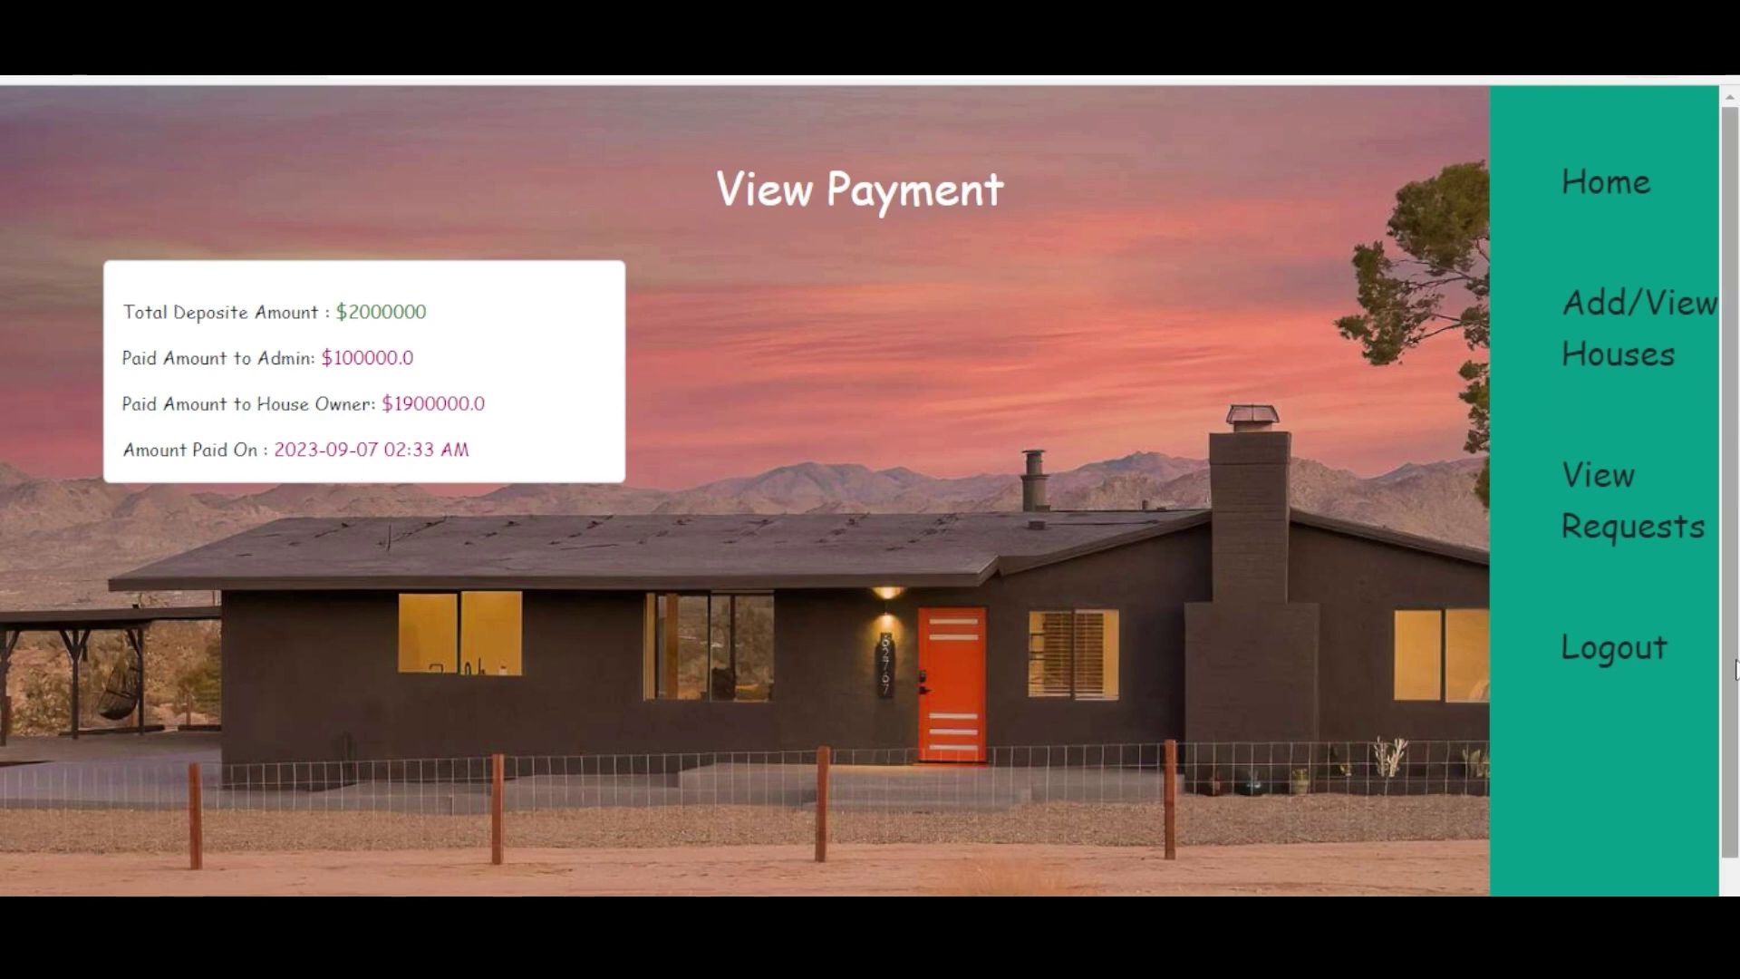
drag(1735, 670, 1735, 722)
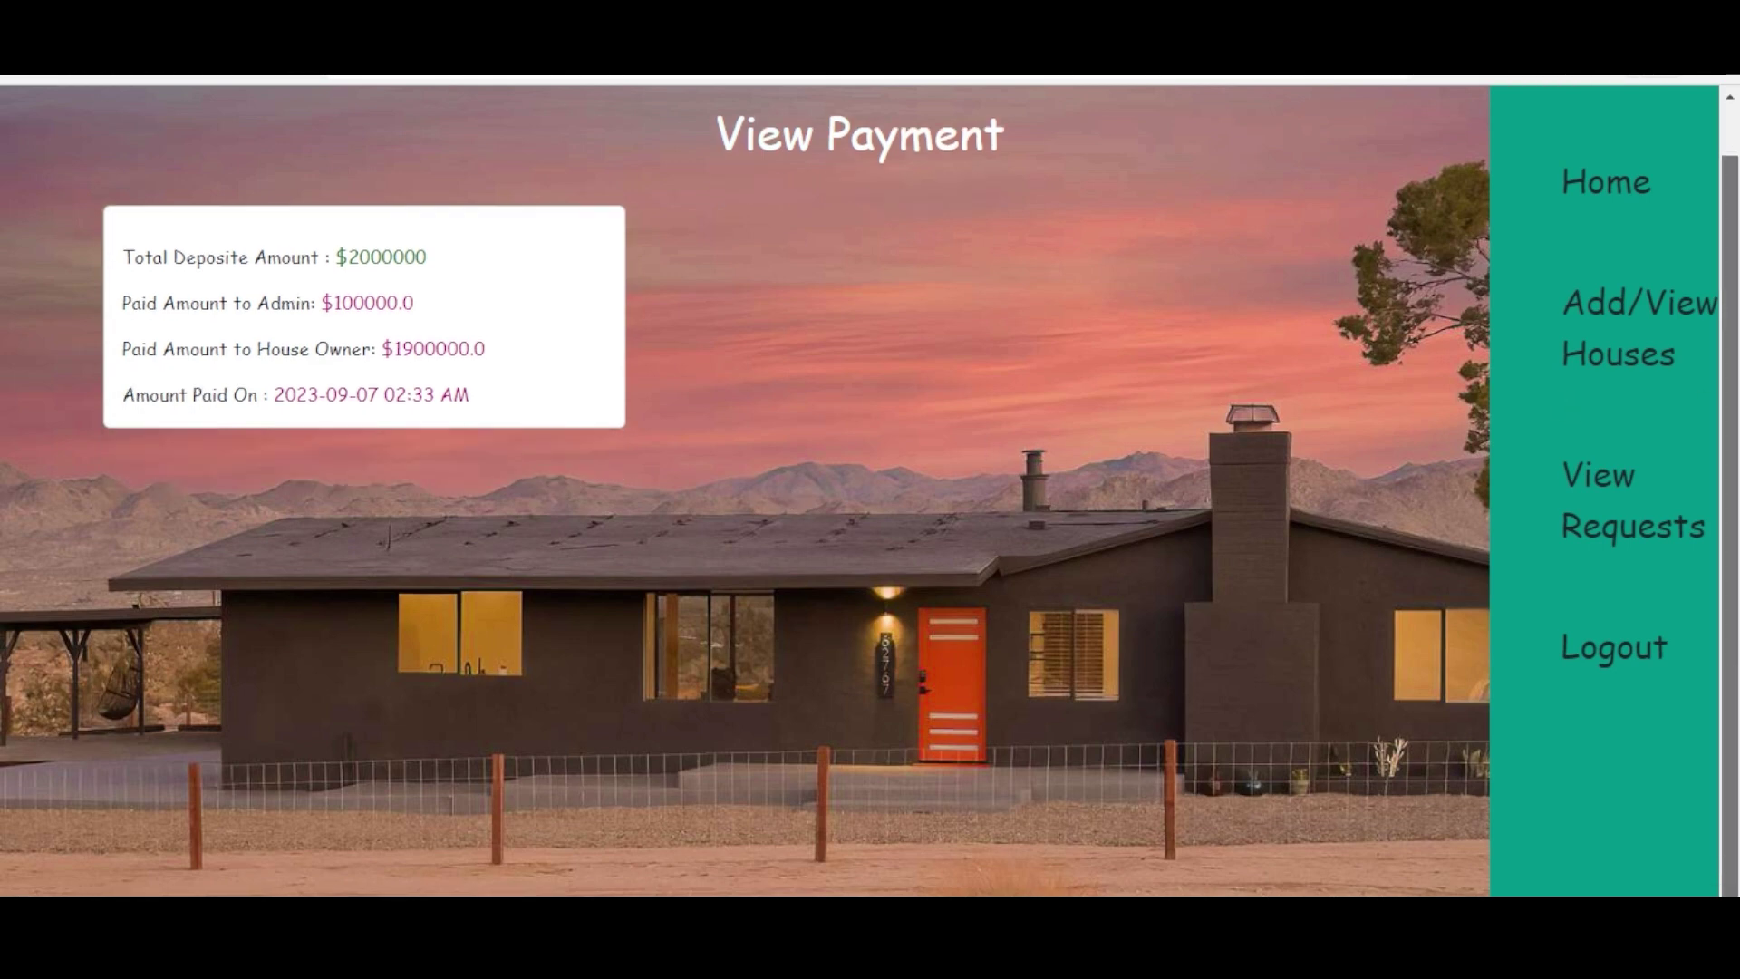
- Switch from the owner to the tenant account and list the accepted villa H.No: 56 request
click(1620, 654)
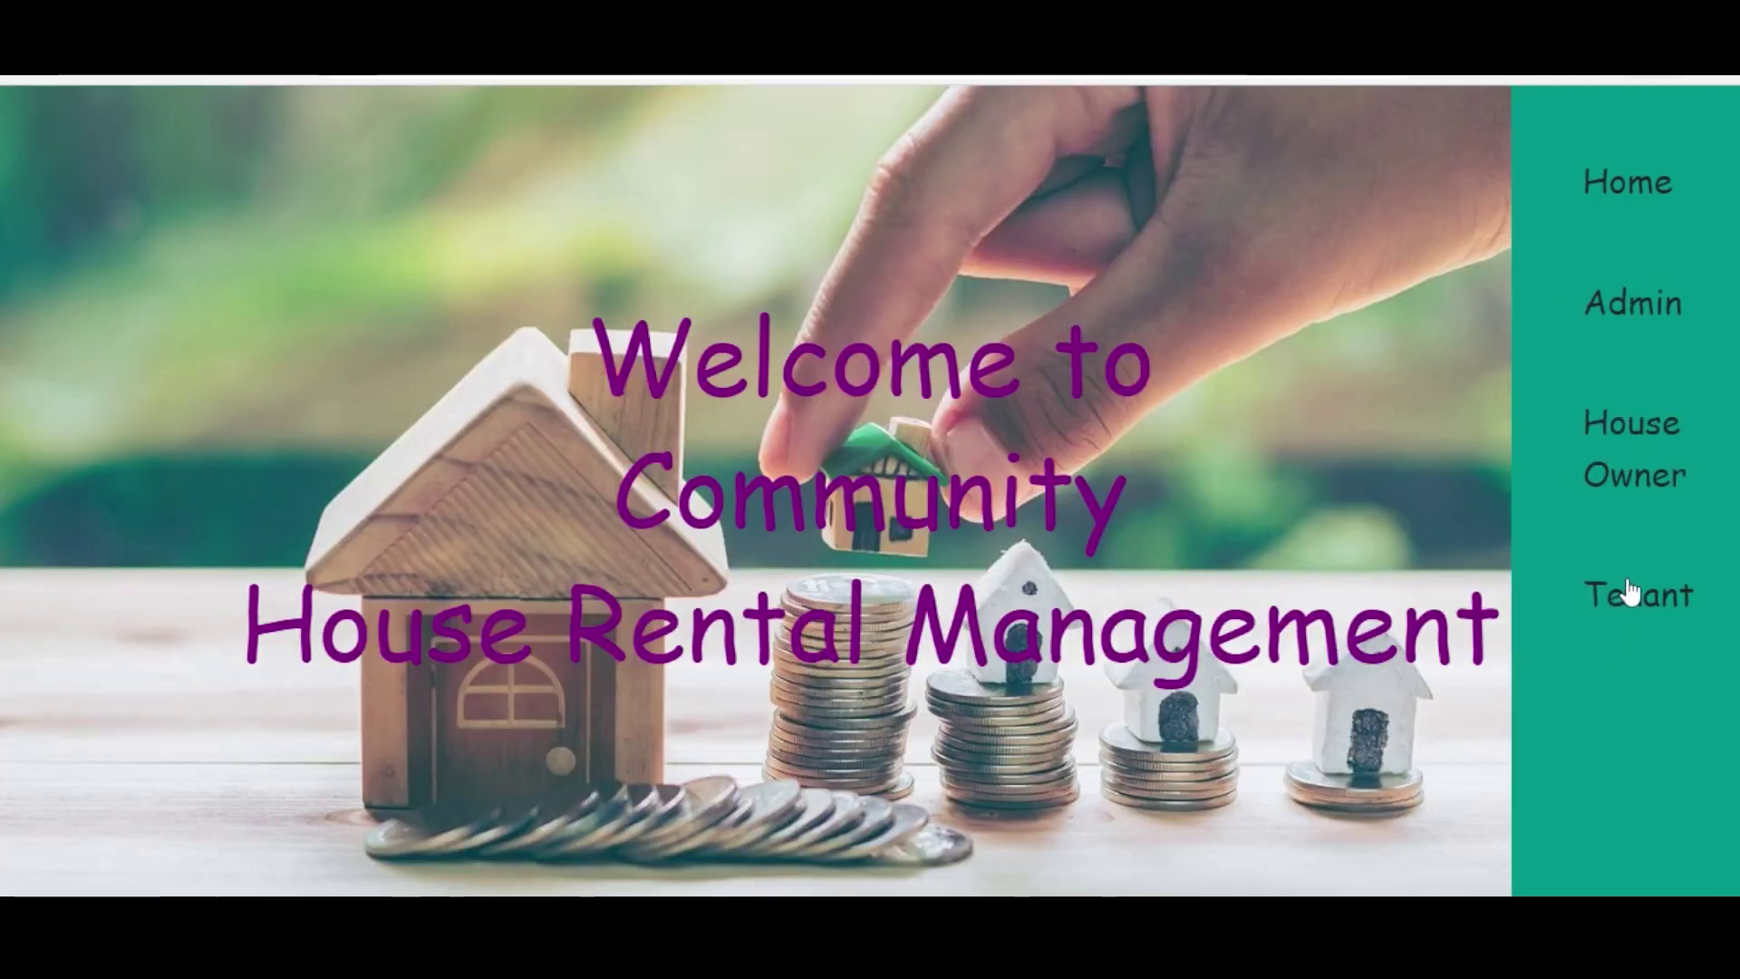
click(1627, 591)
click(874, 375)
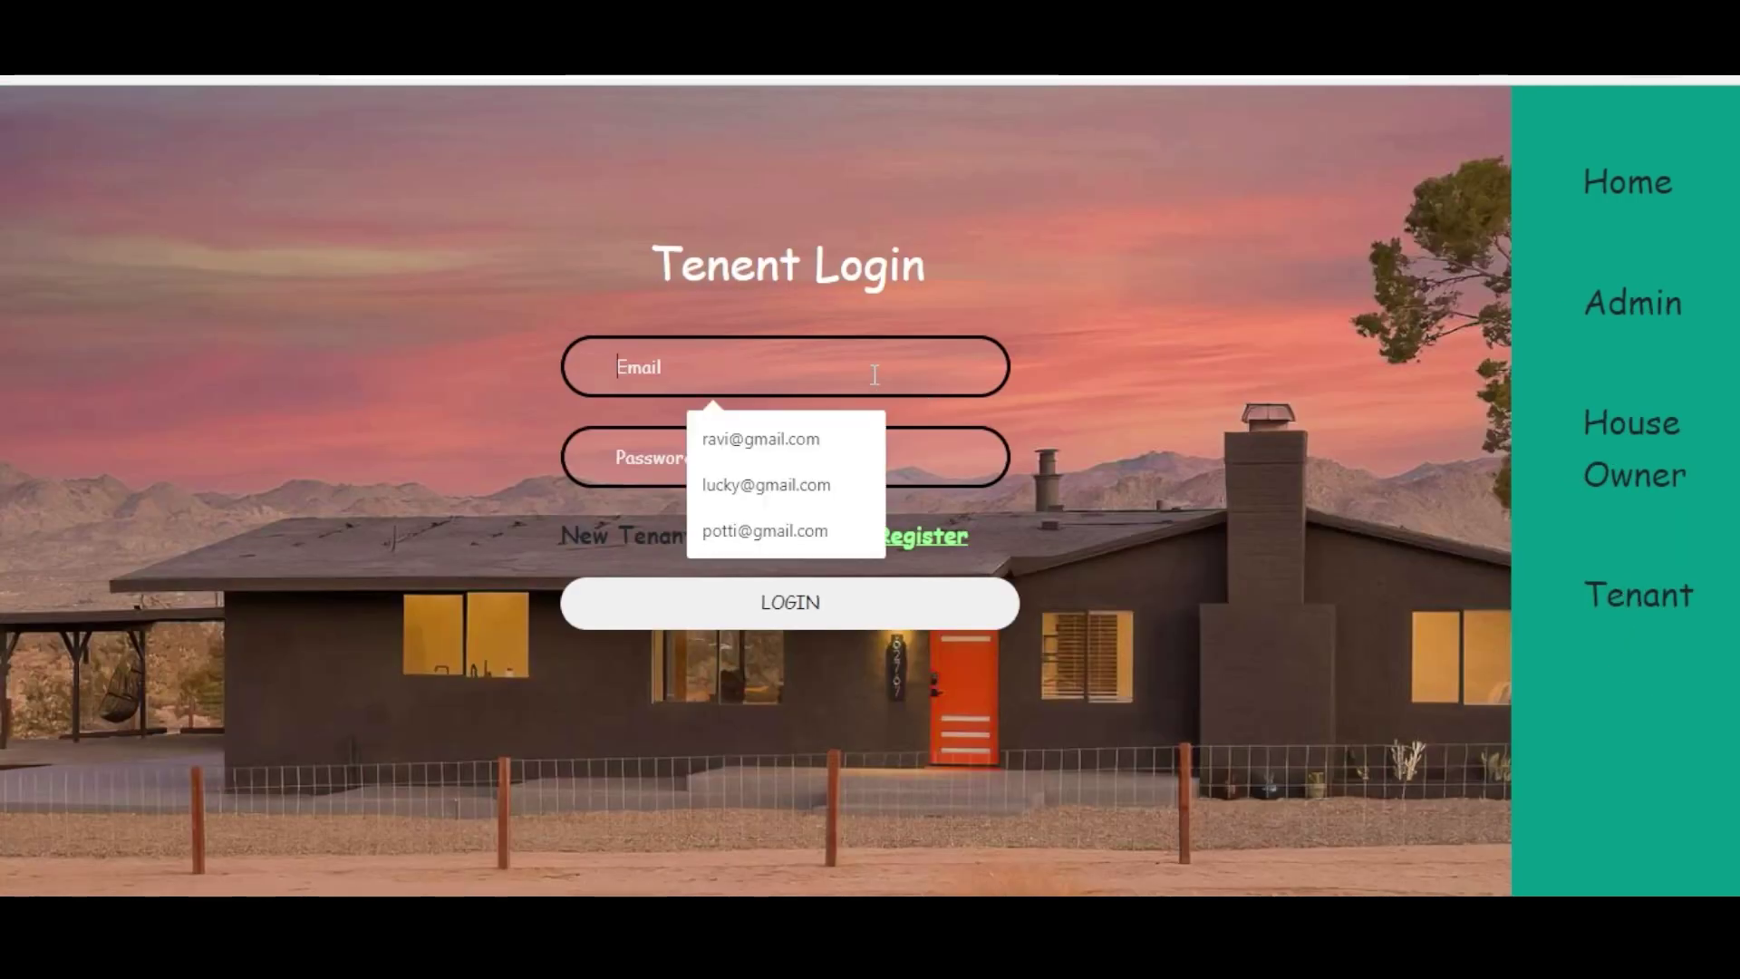
click(759, 442)
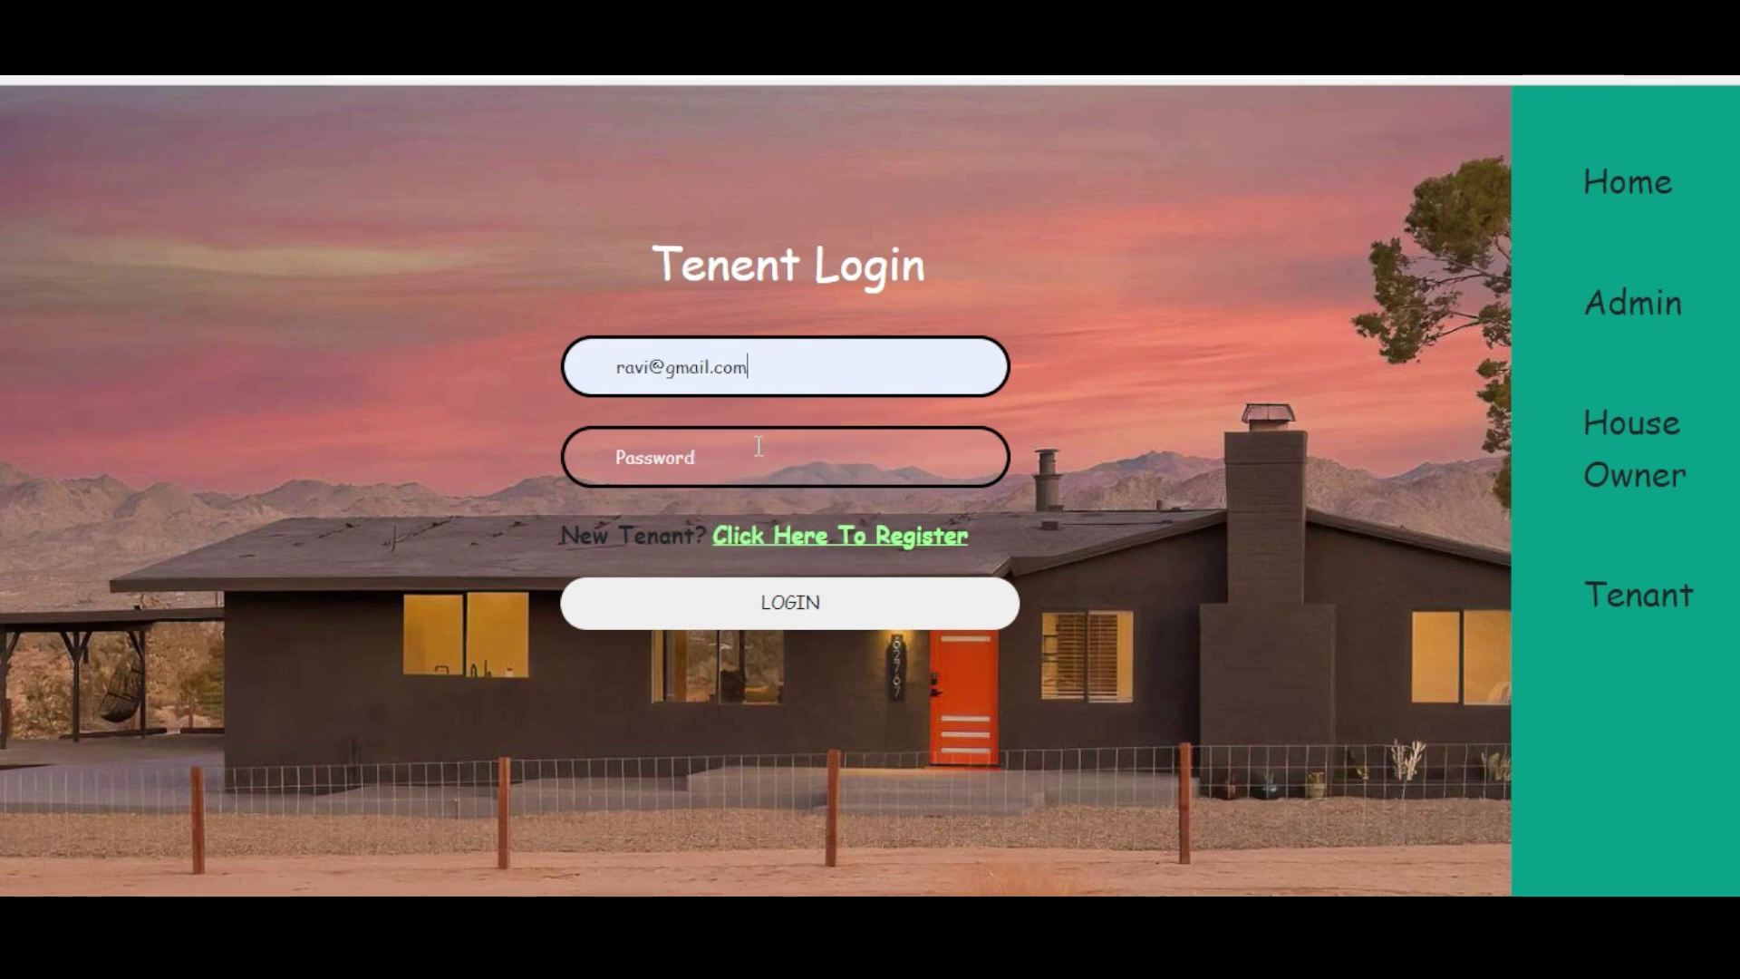
text(12)
click(834, 602)
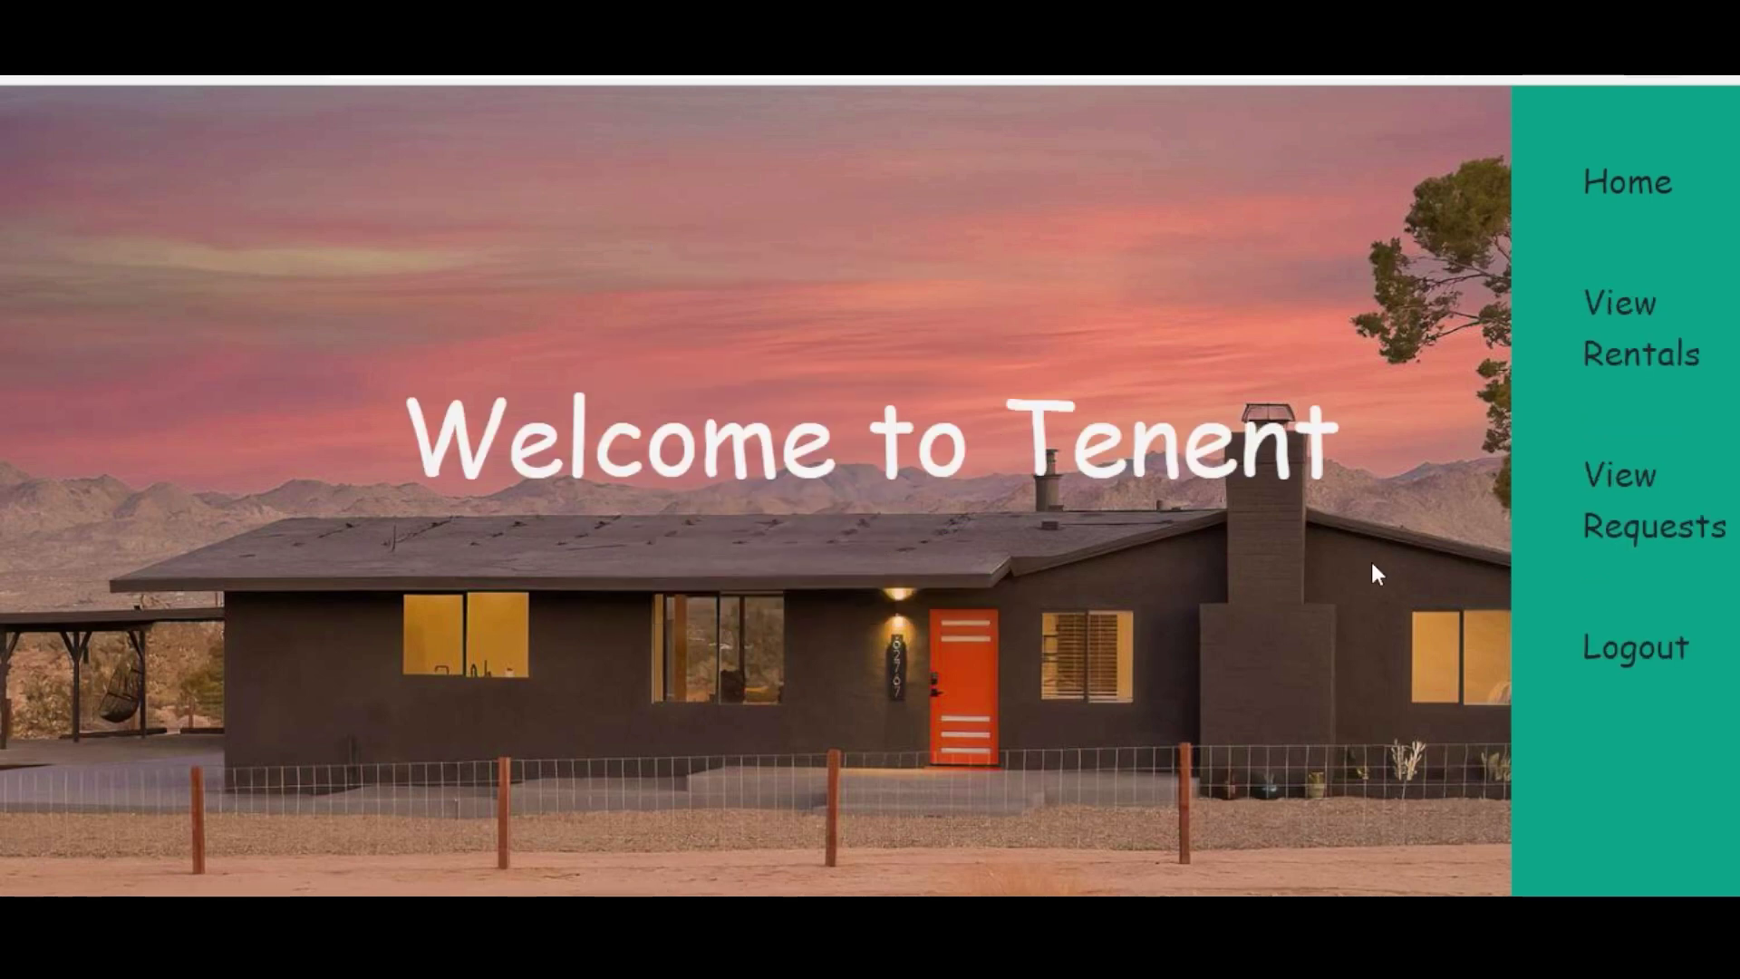
click(1602, 509)
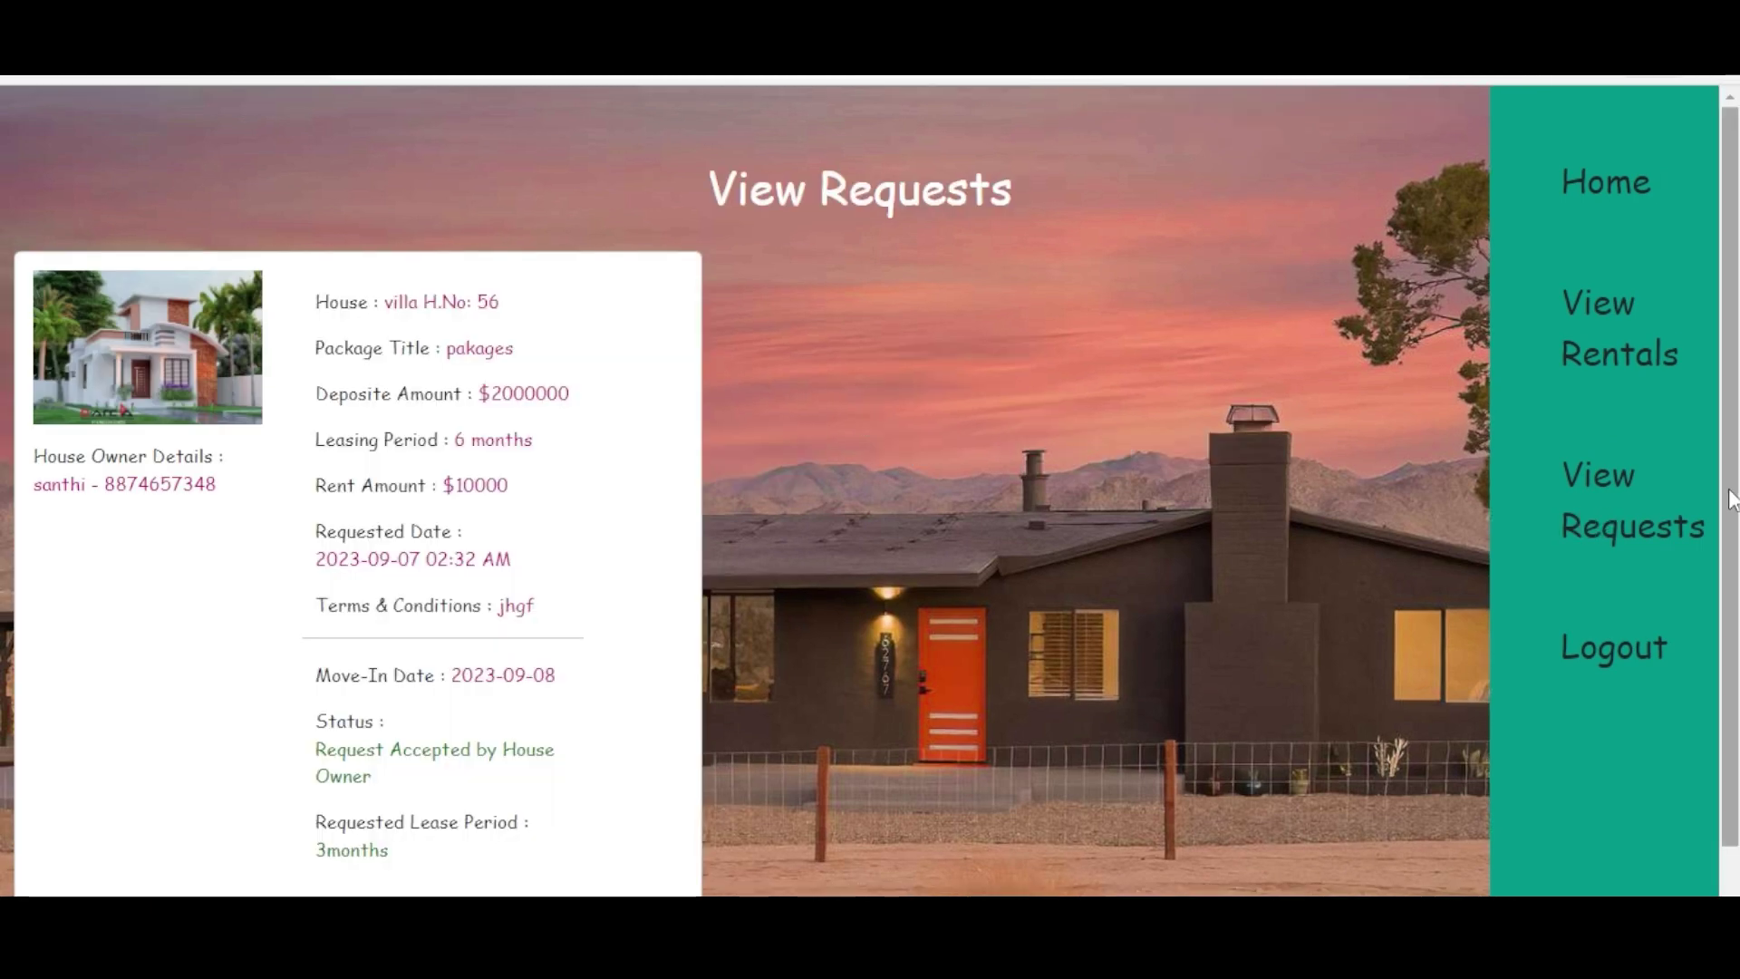
scroll(1731, 497, down, 1)
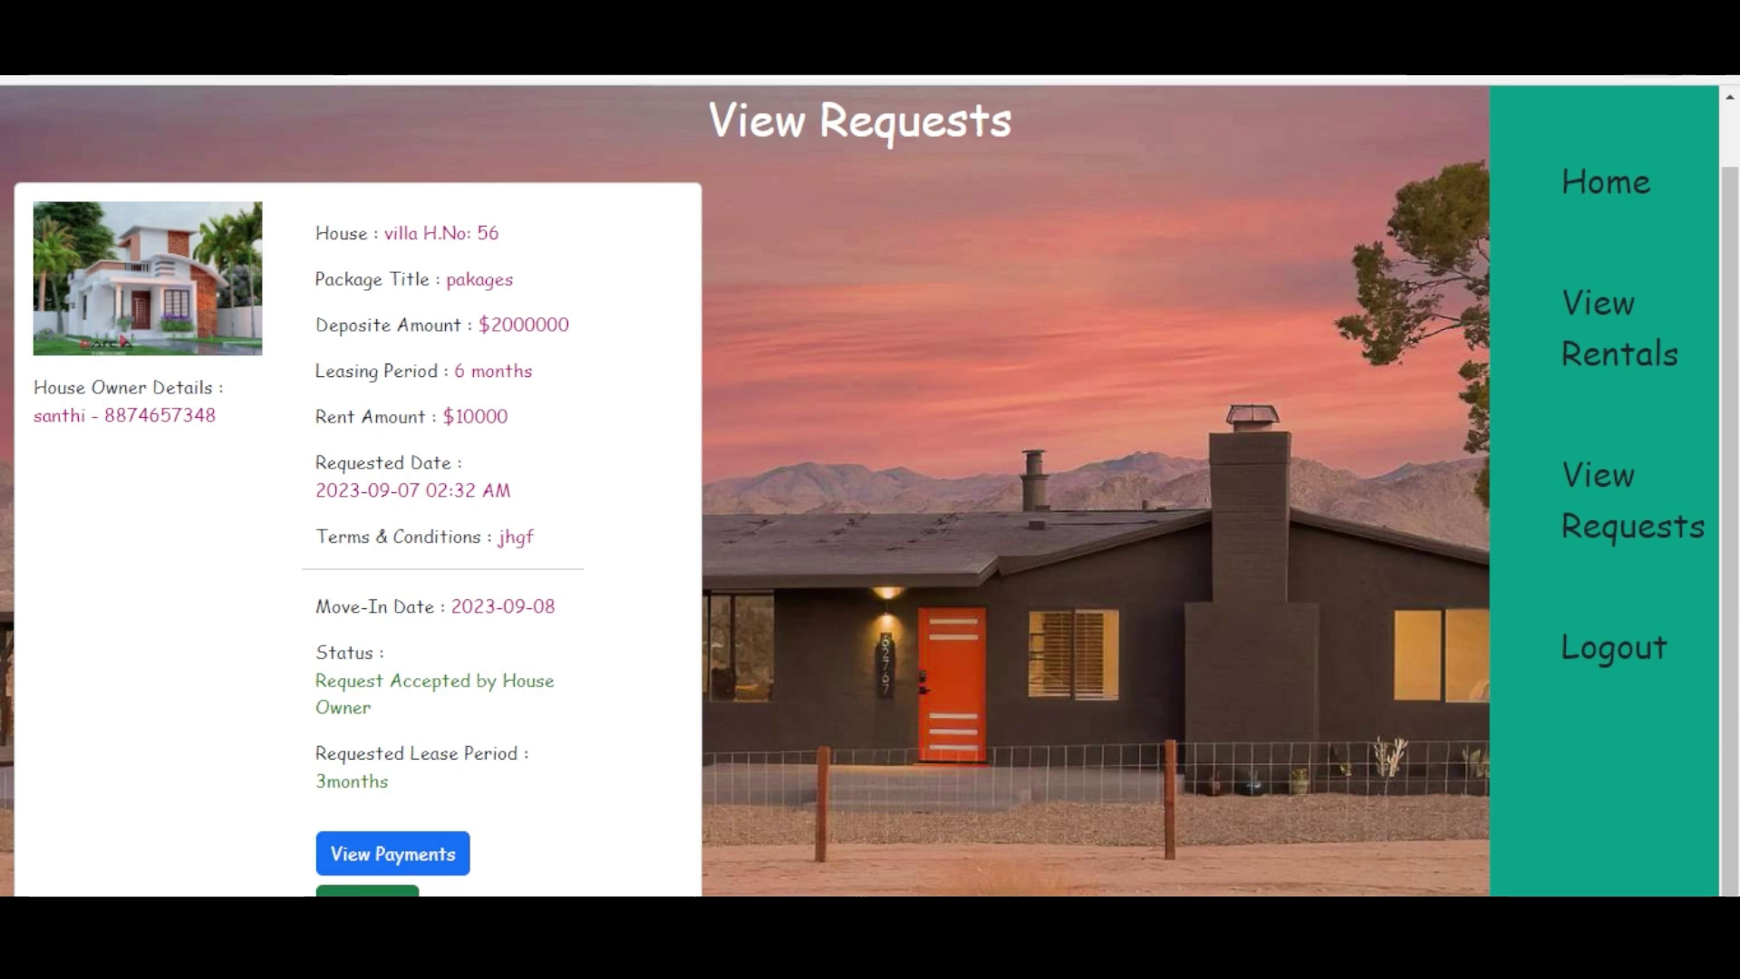
- Open the rent installments and choose Pay Installment for September-2023 – October-2023 ($10000)
click(392, 853)
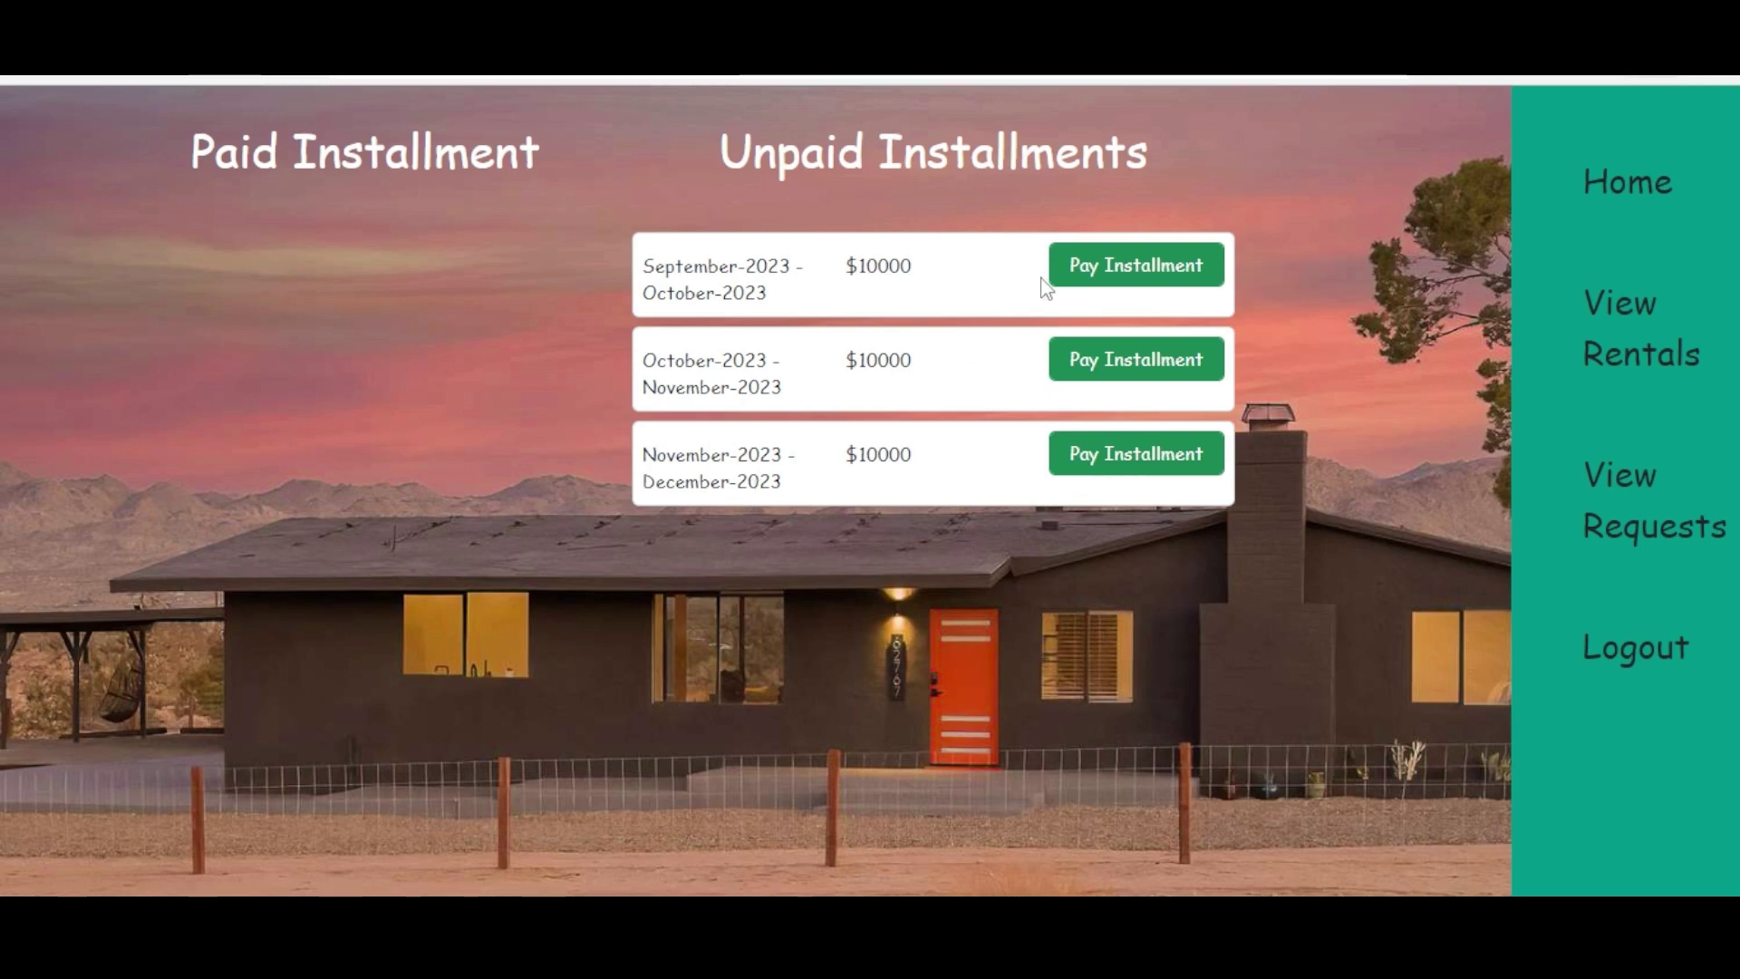
click(1095, 276)
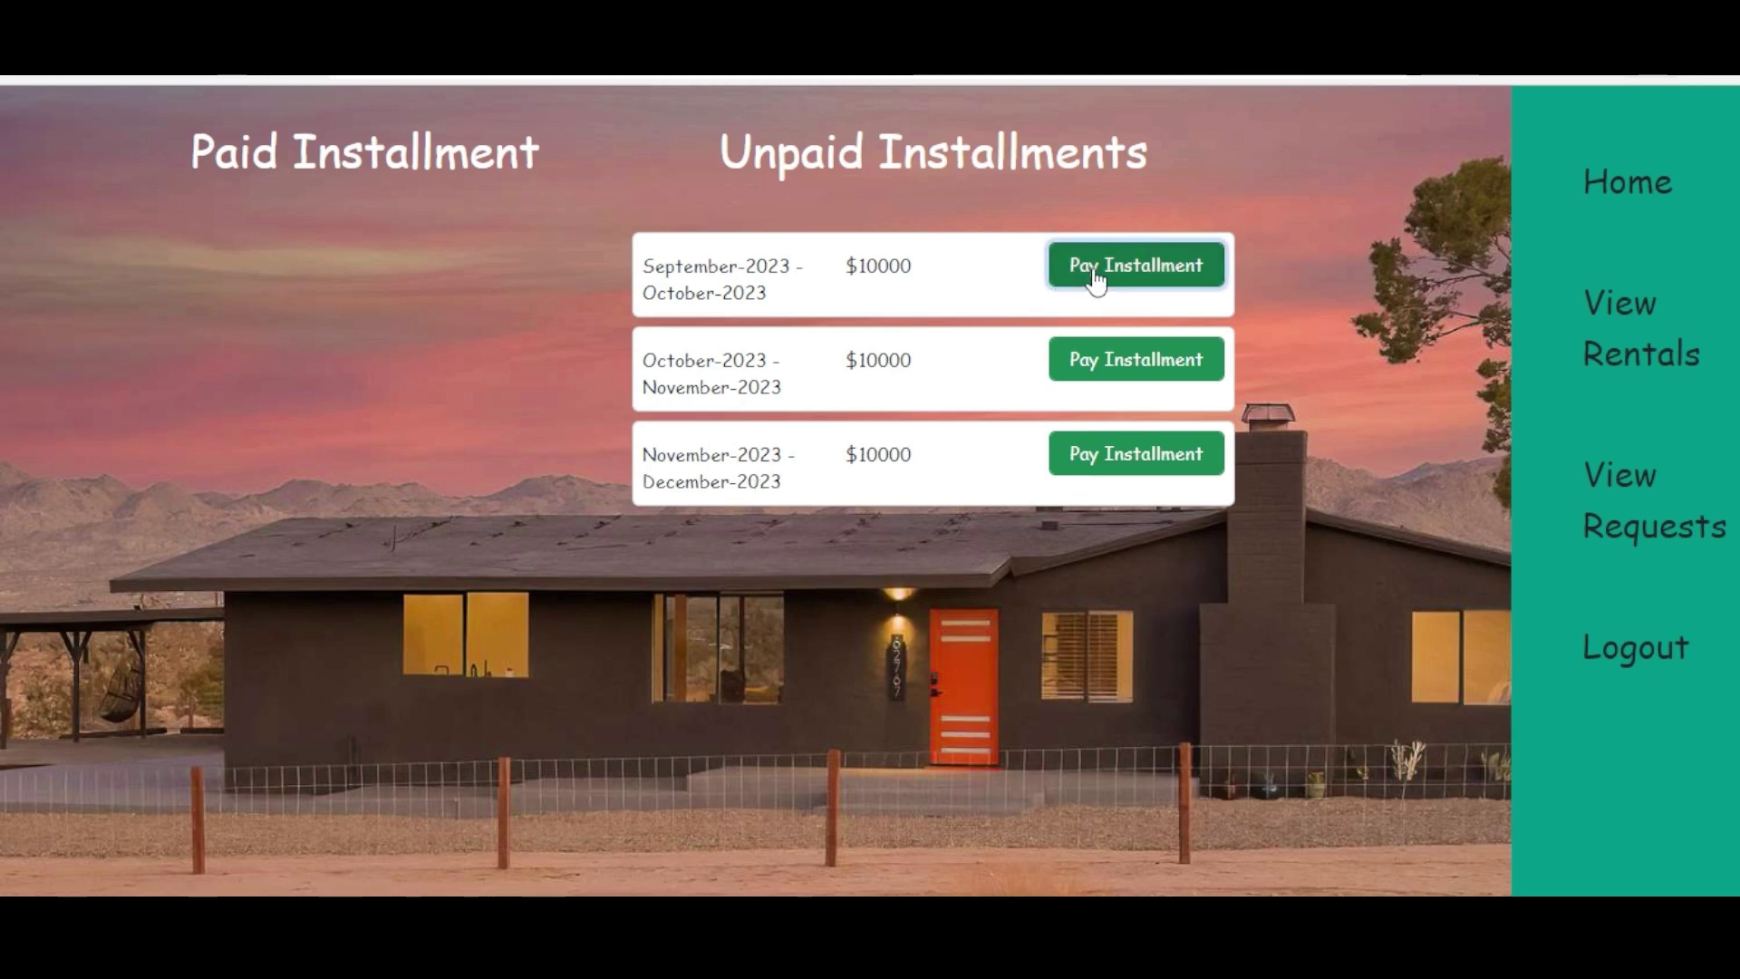
- Select Debit as the card type and fill in the saved card holder name
click(847, 372)
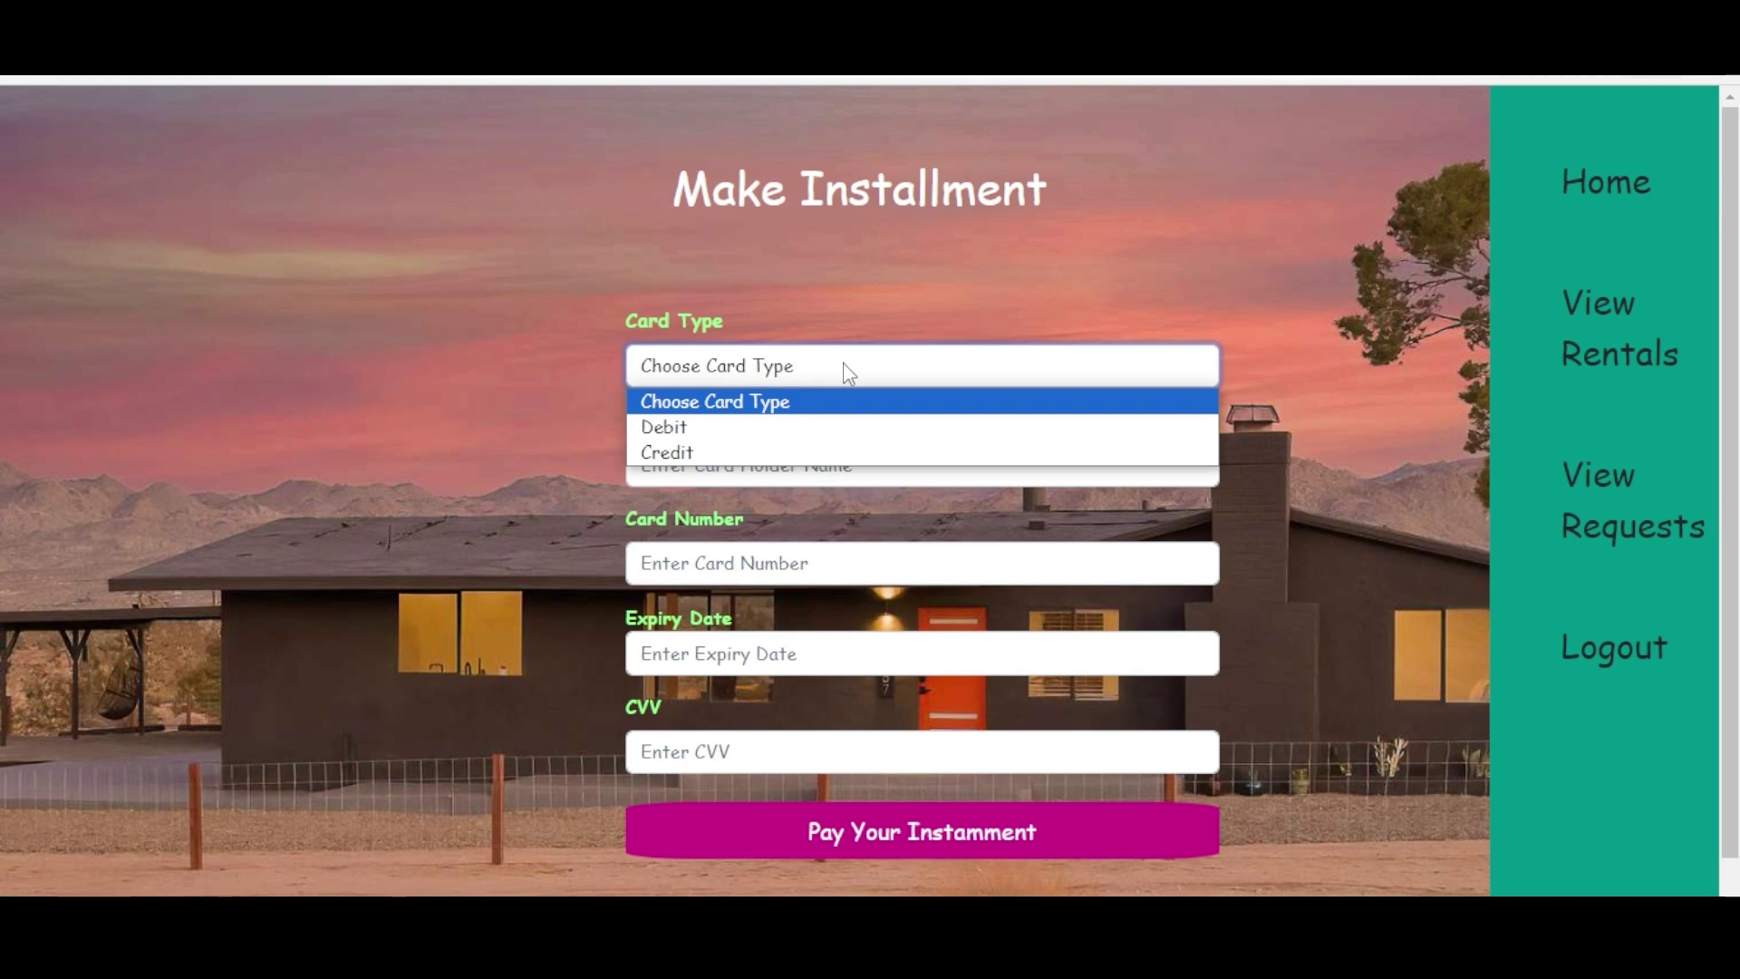
click(707, 440)
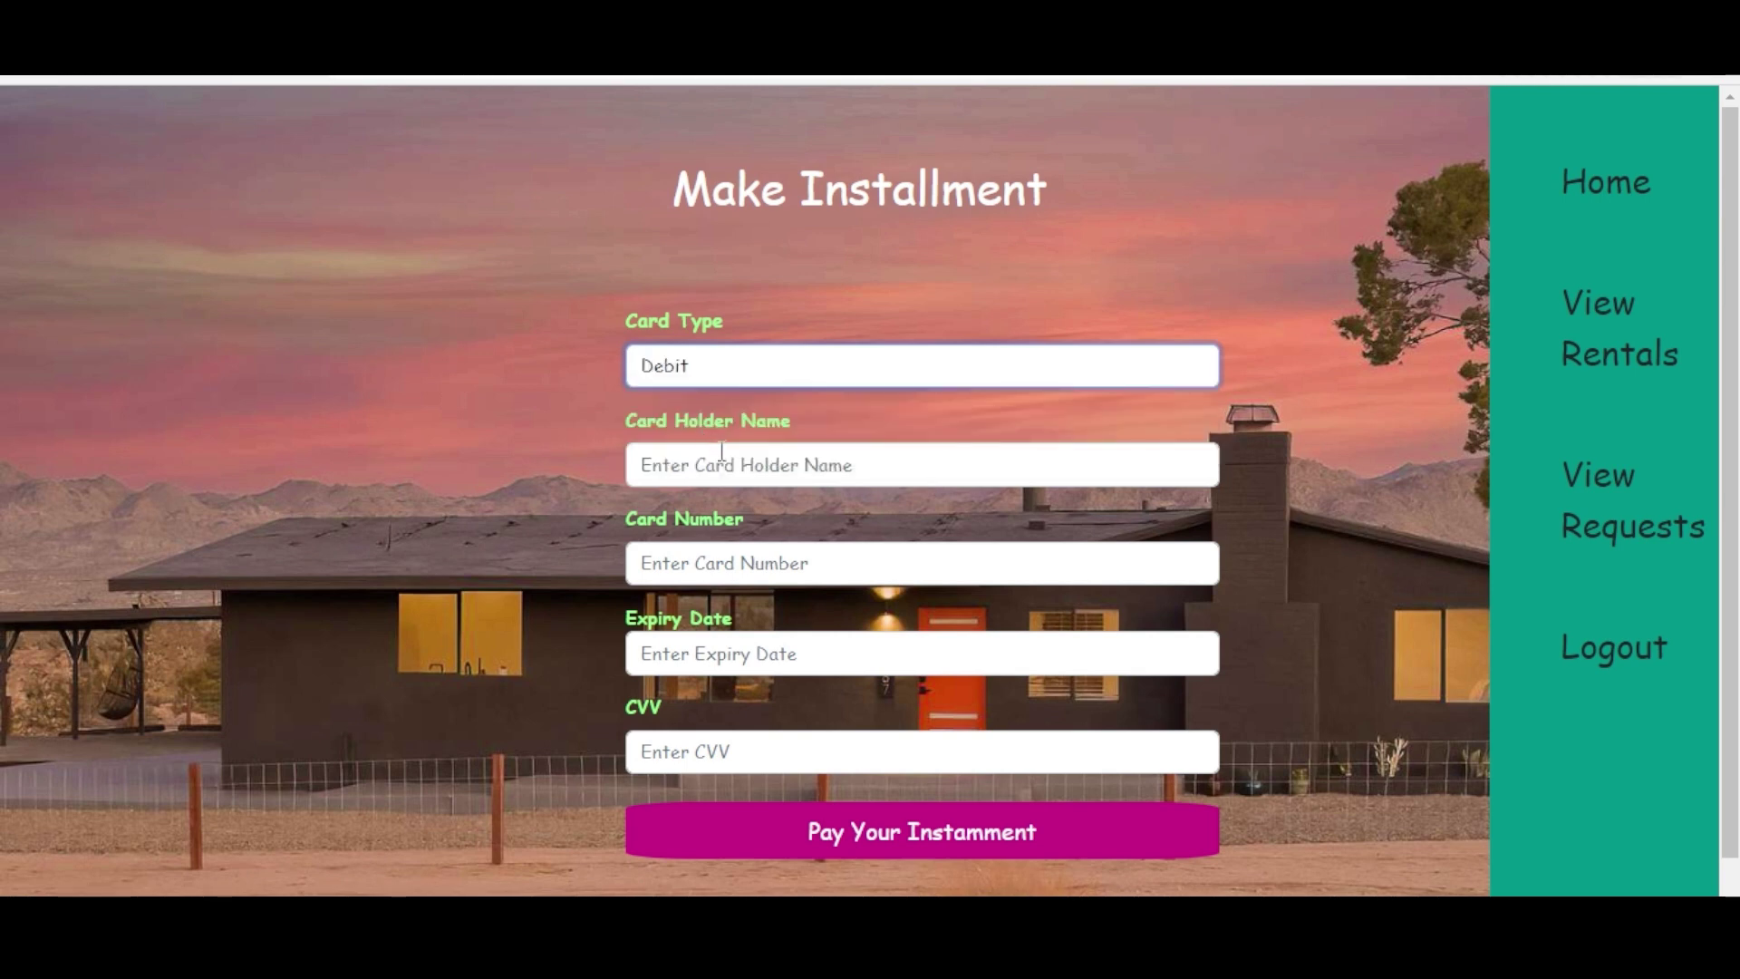
click(722, 453)
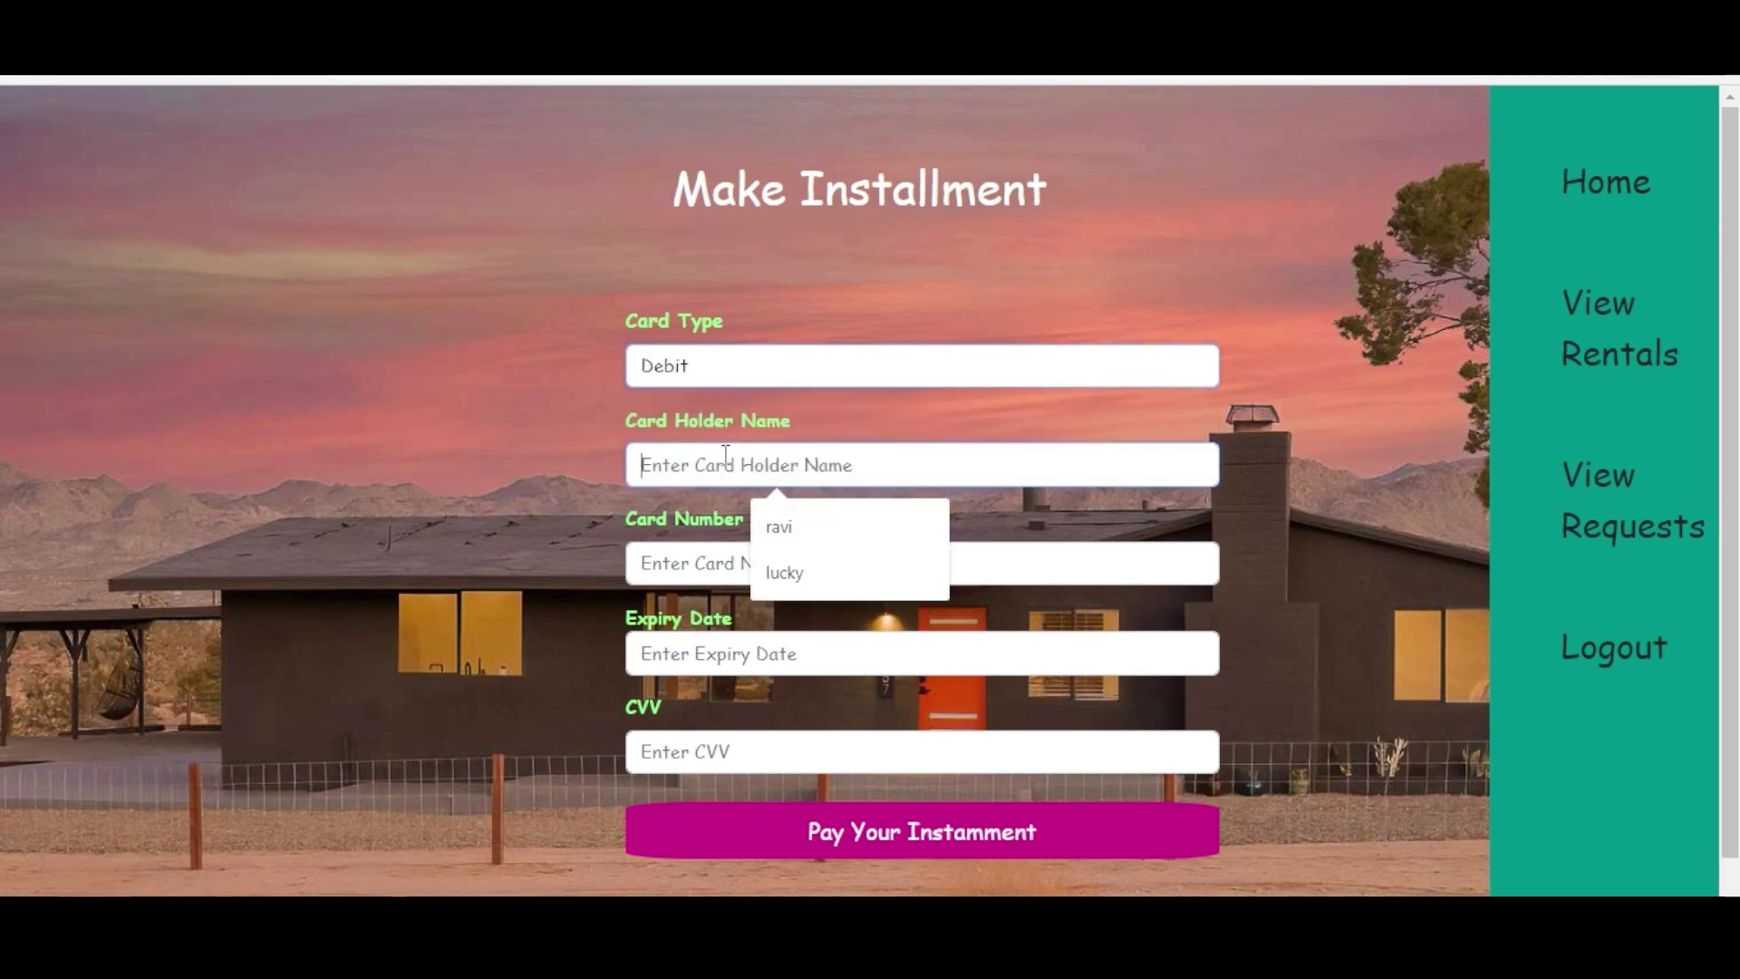
click(788, 536)
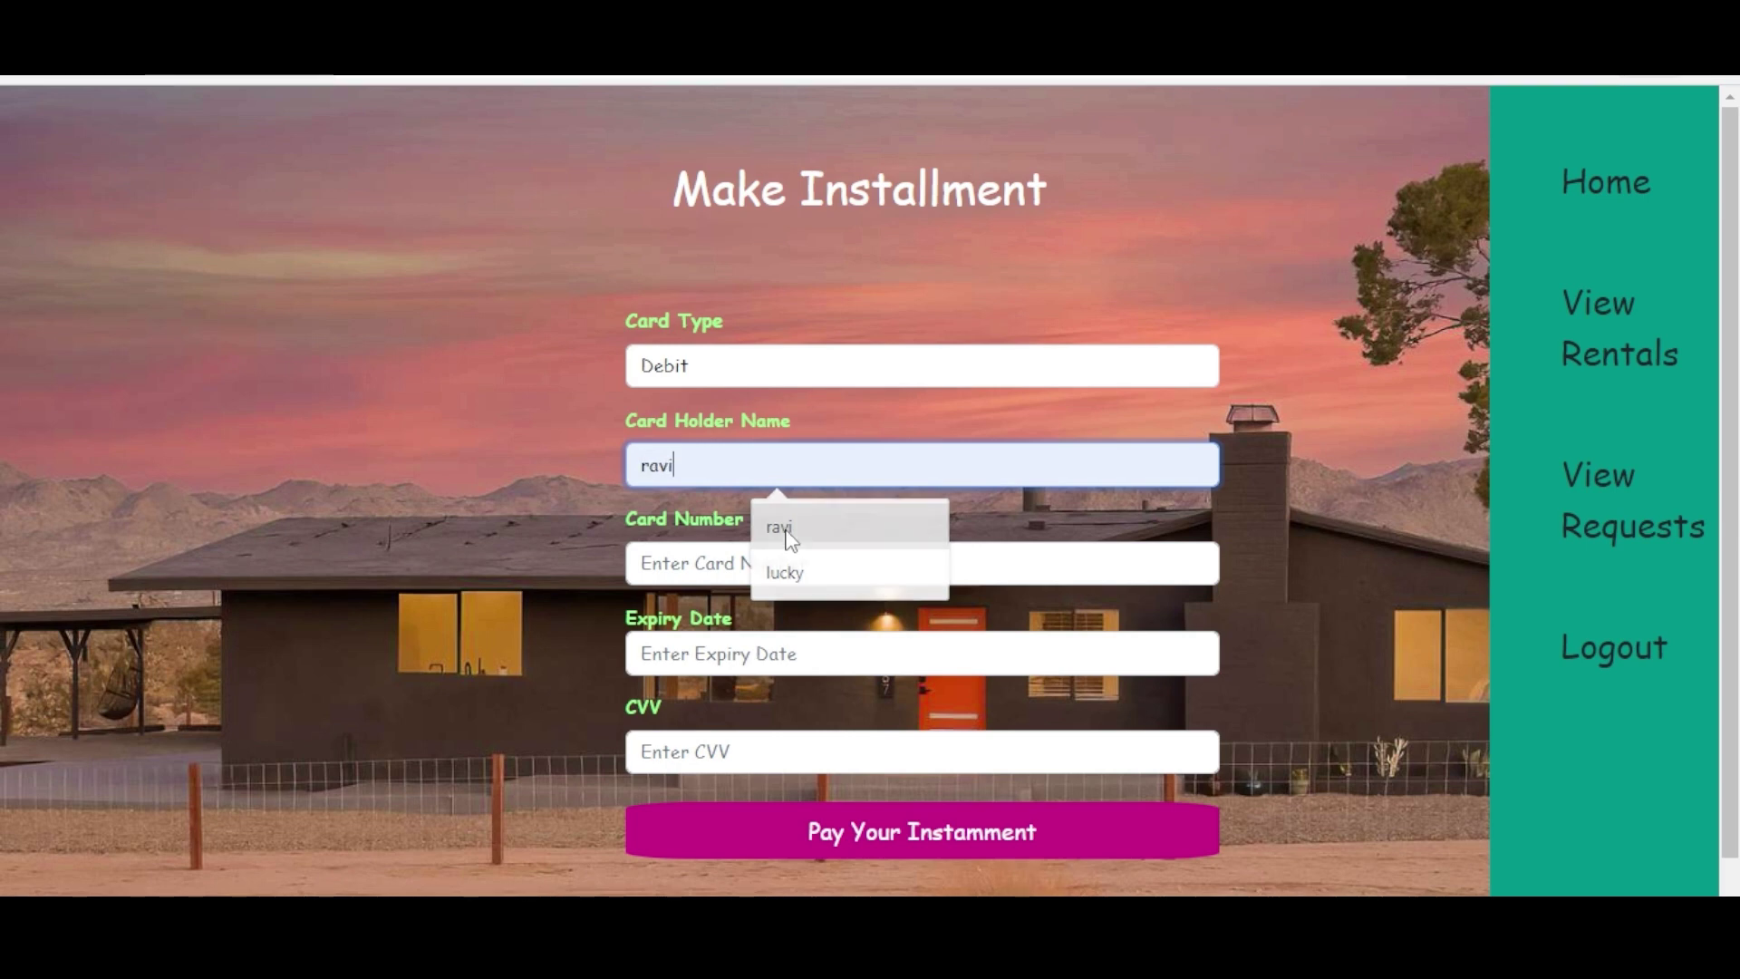
- Enter the card number, expiry date and CVV, then submit the installment payment
click(722, 563)
text(12346)
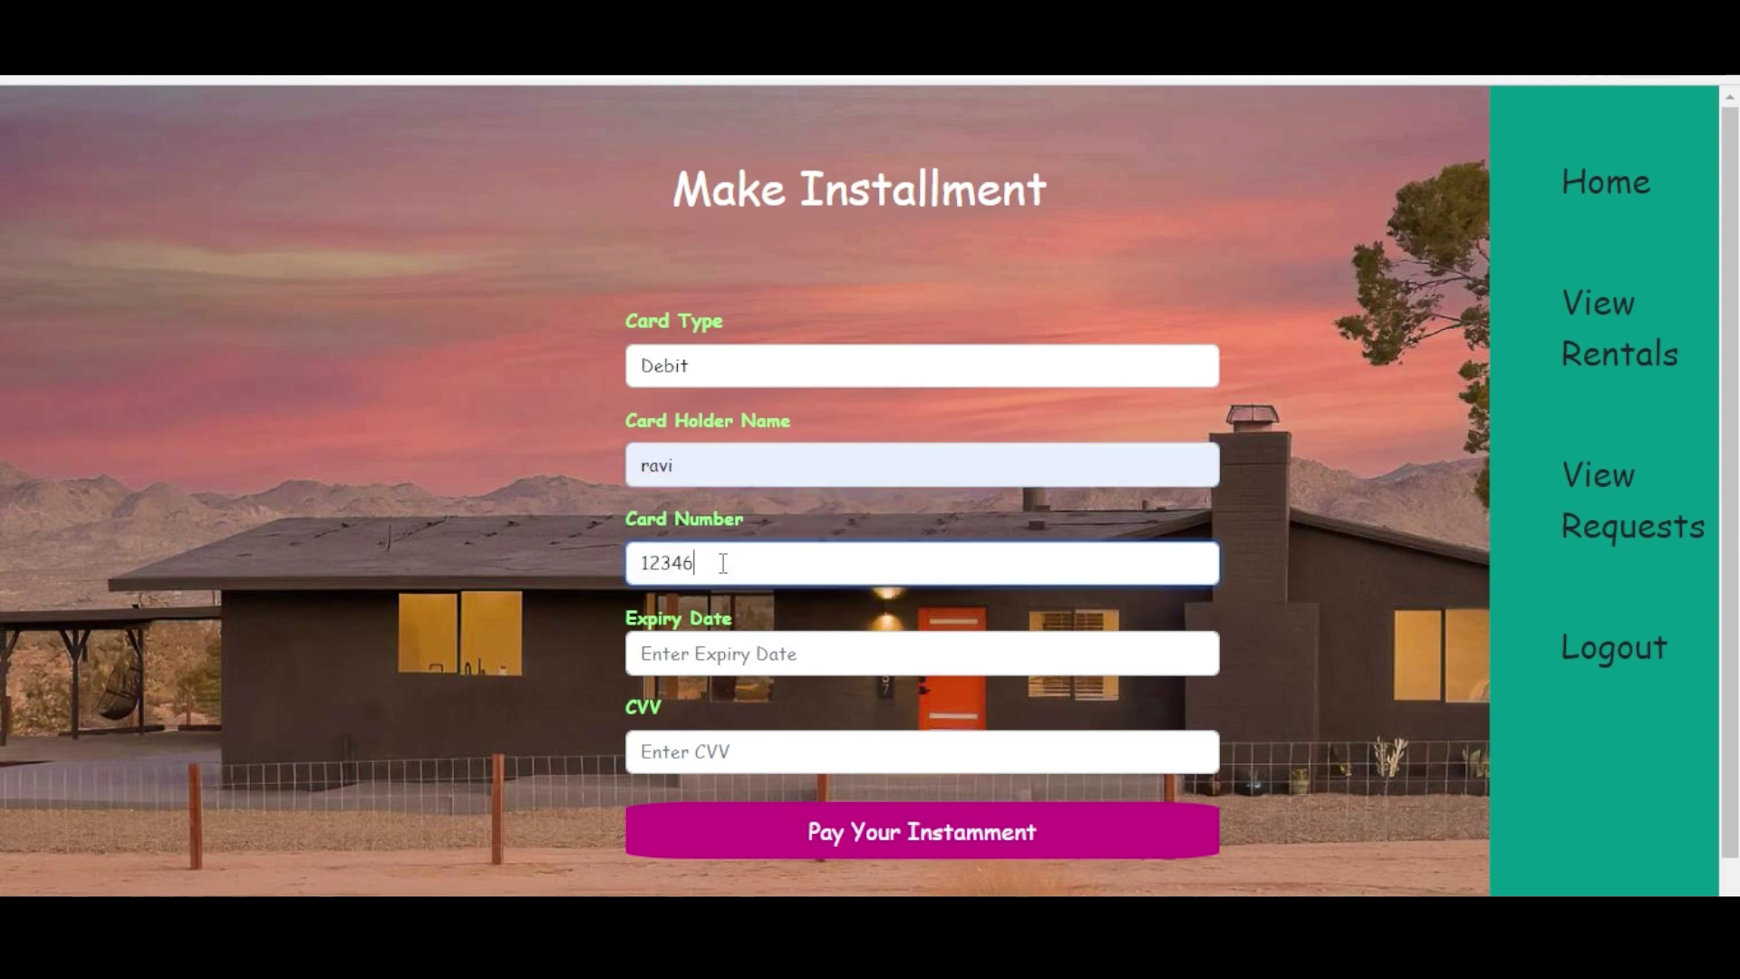
text(56789)
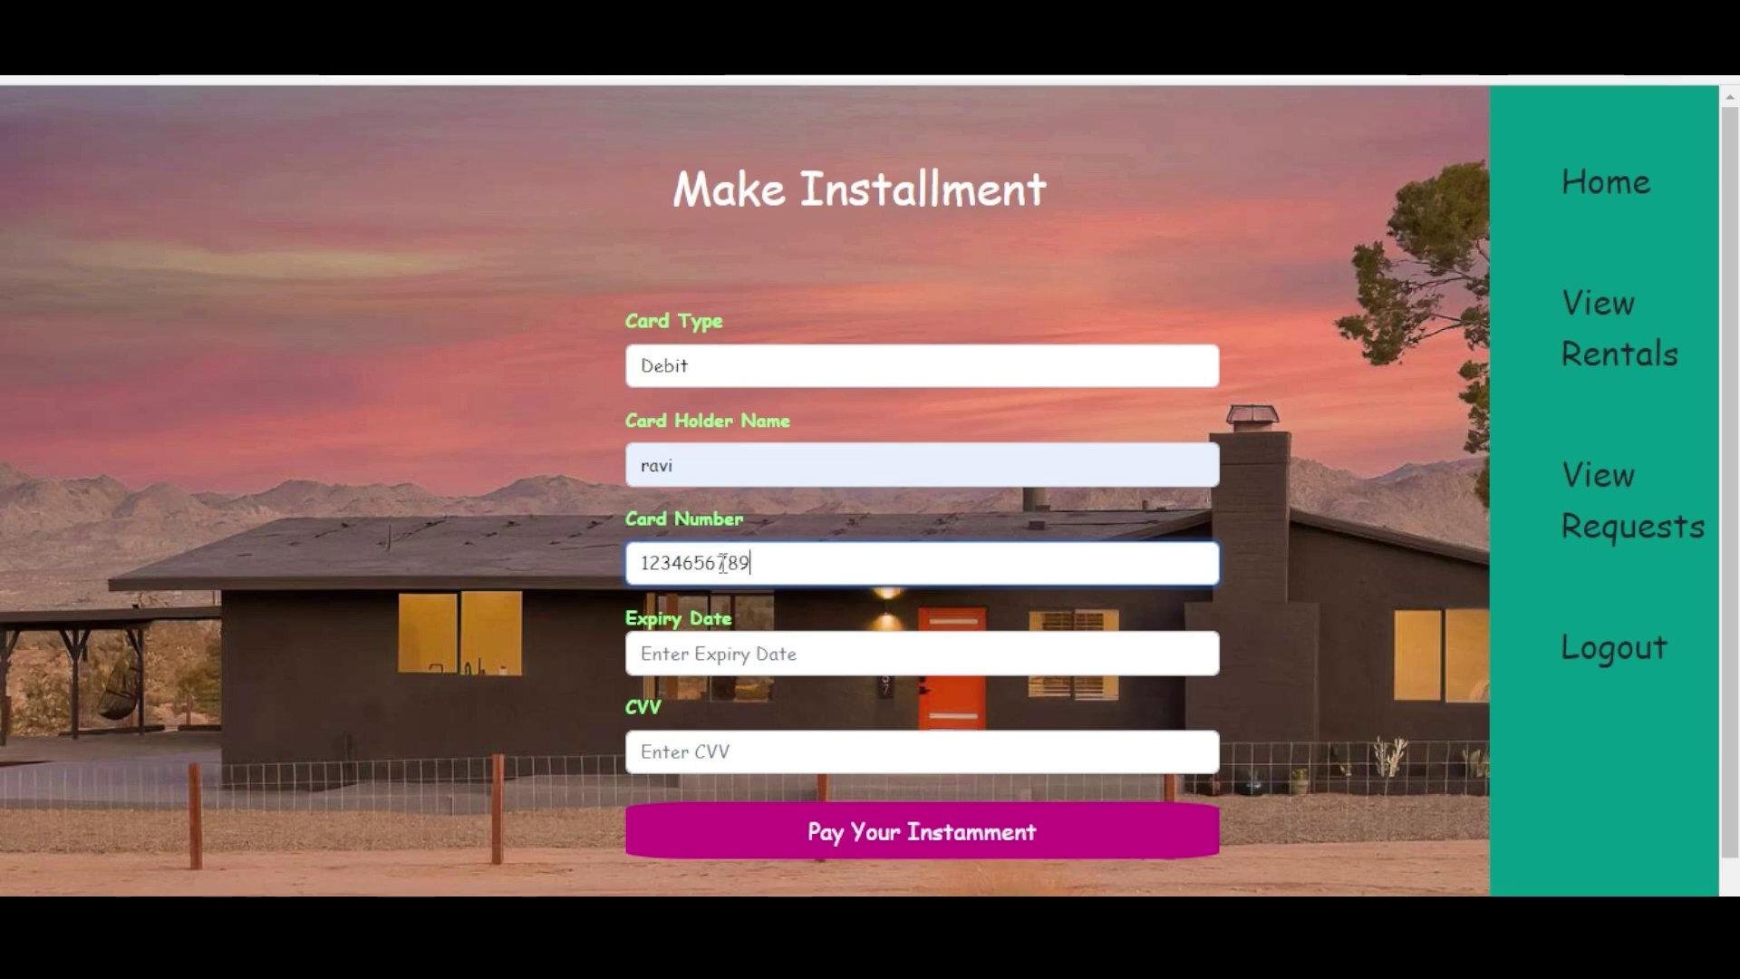
text(123)
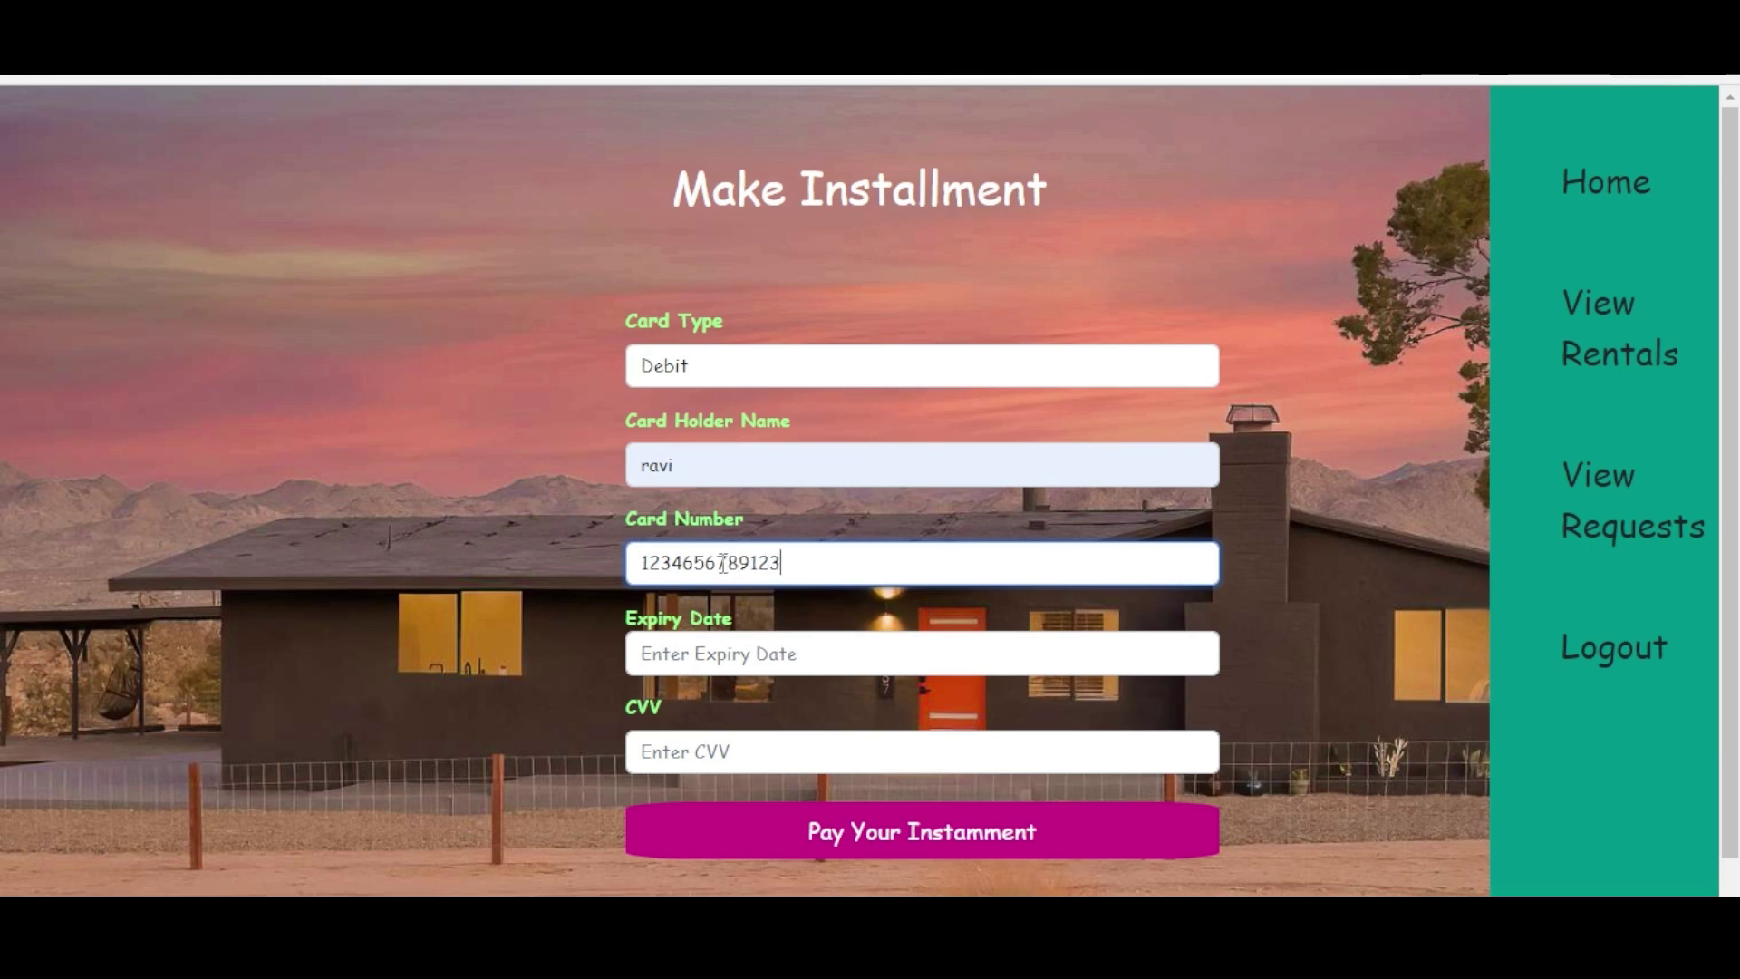
text(4567)
click(654, 641)
text(02/30)
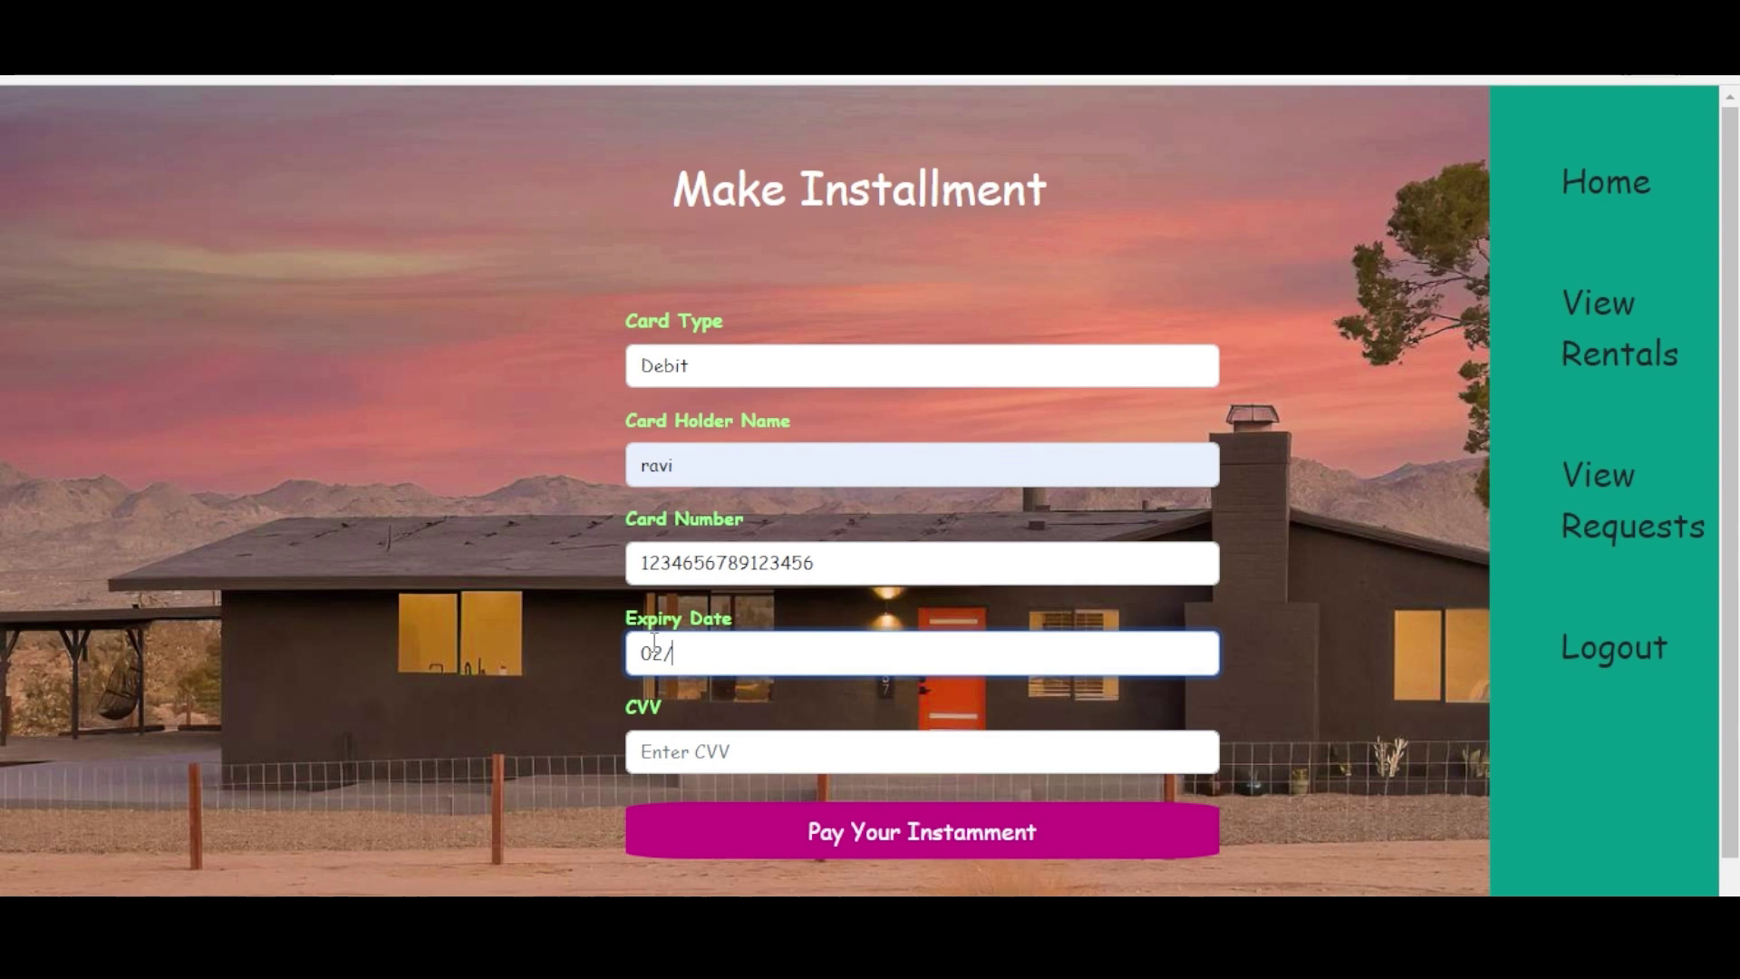
click(643, 745)
text(123)
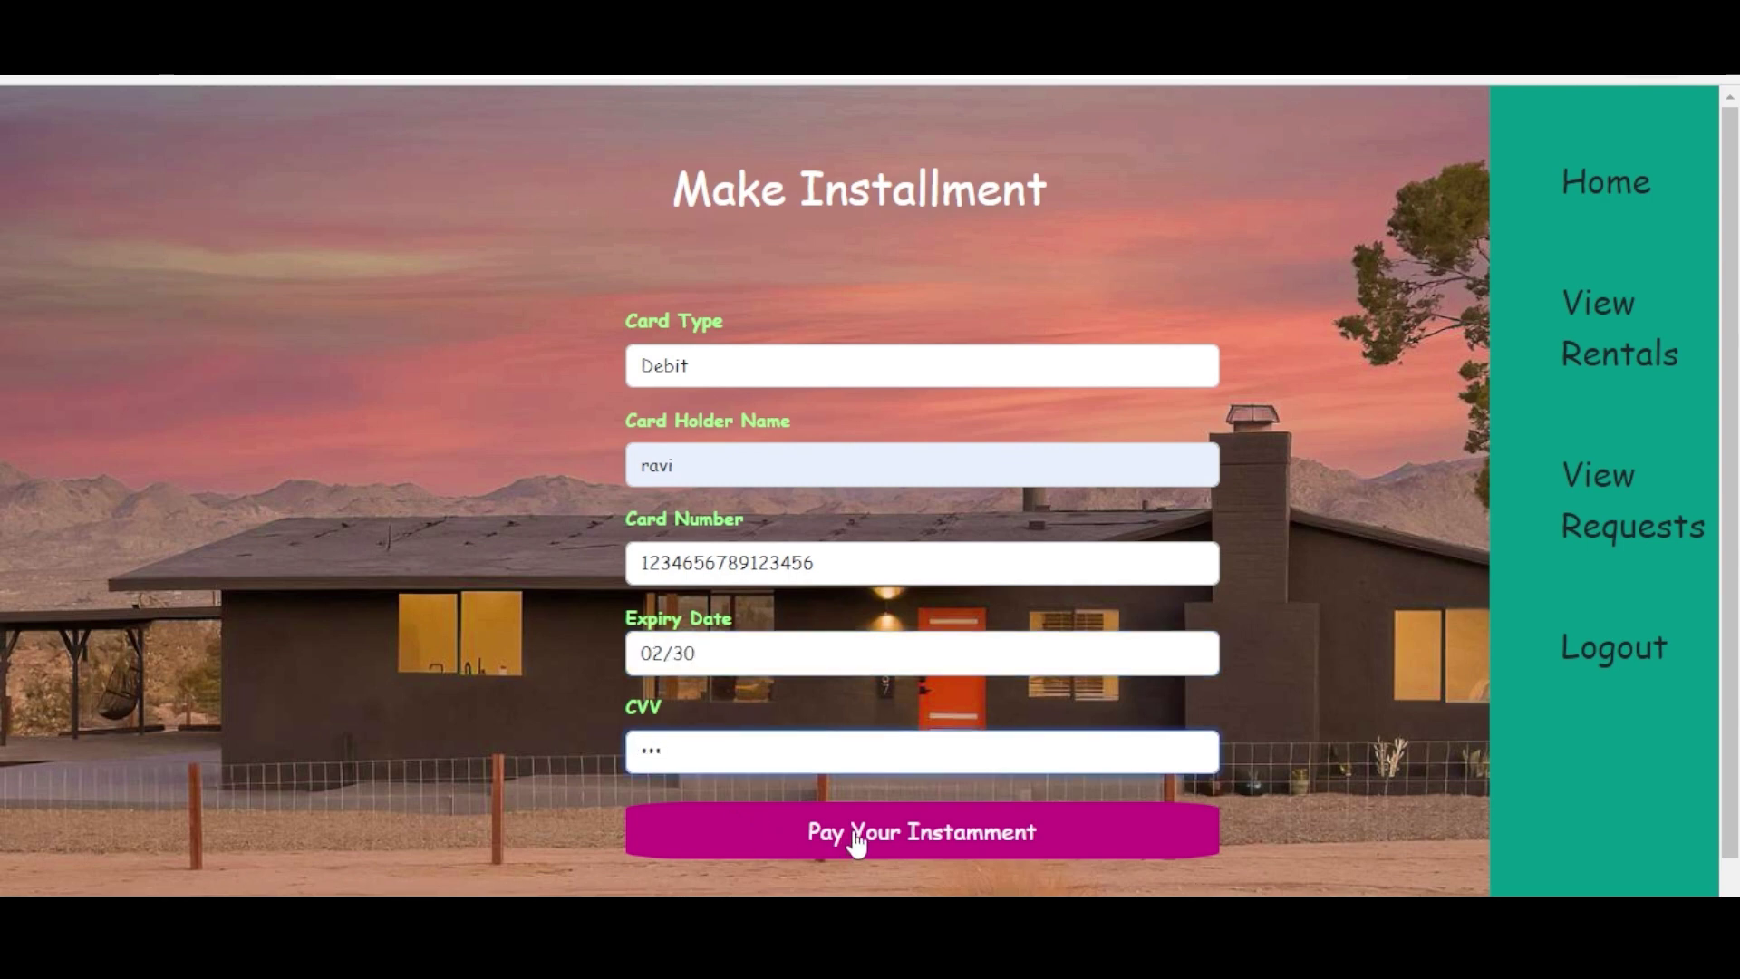
click(856, 841)
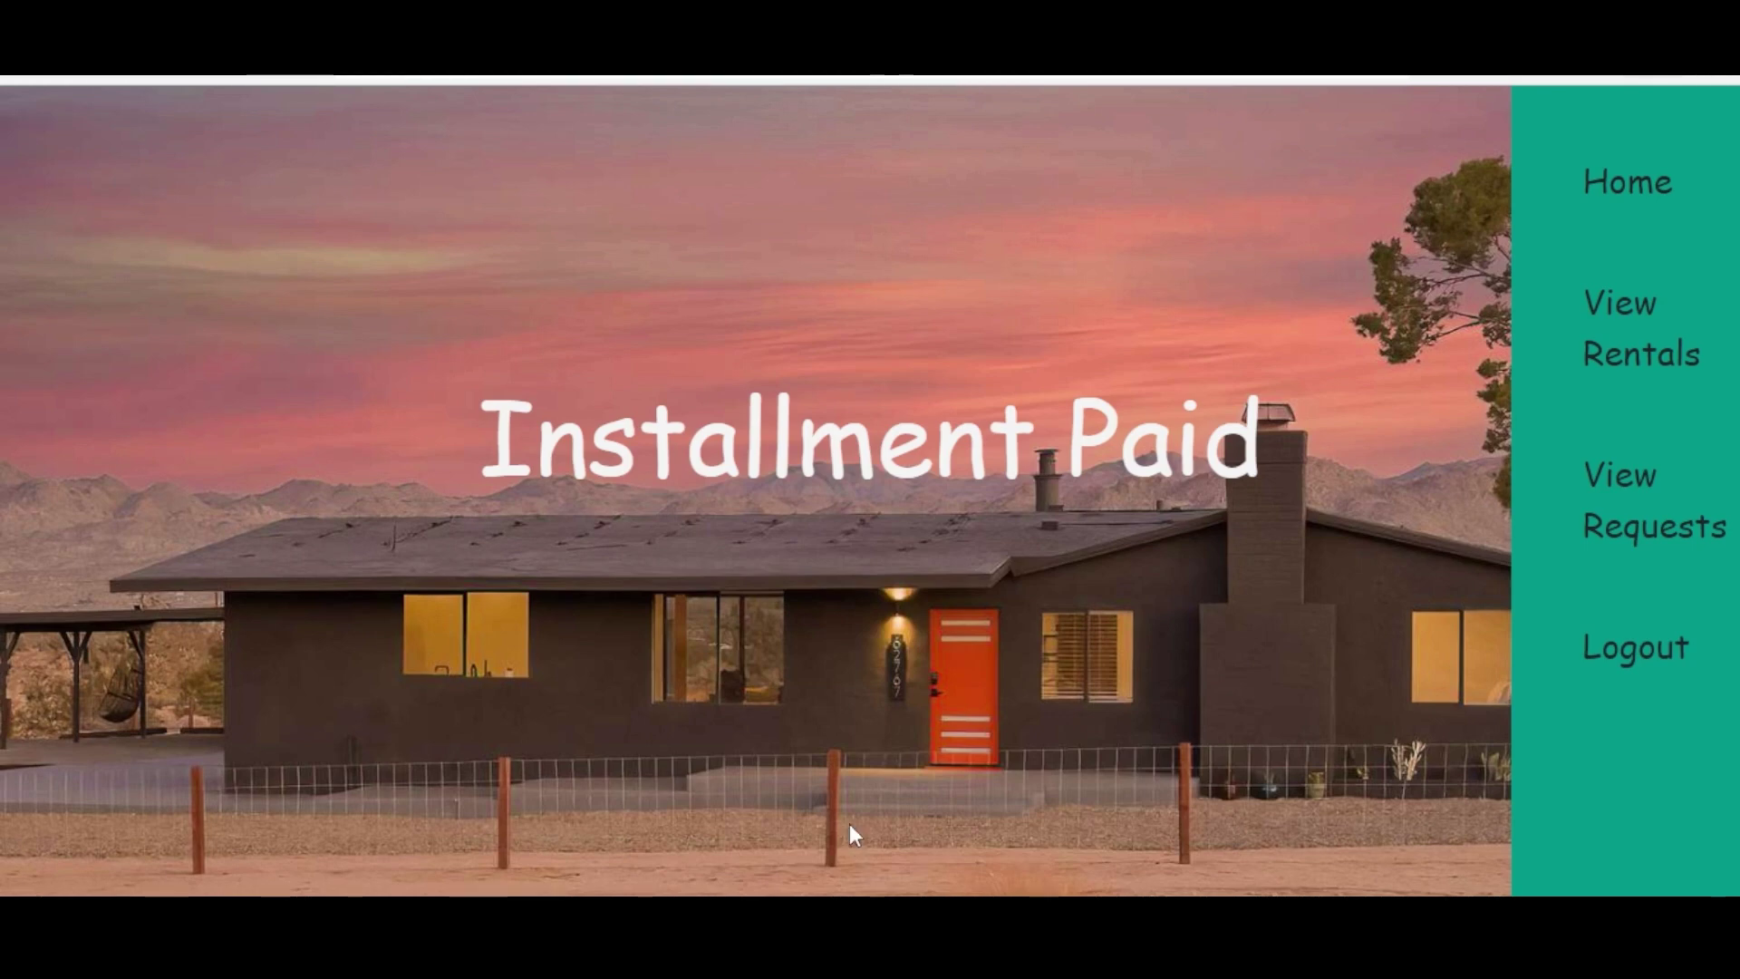
- Check the $2000000 deposit payment details, then return to the tenant's rental requests list
click(1602, 515)
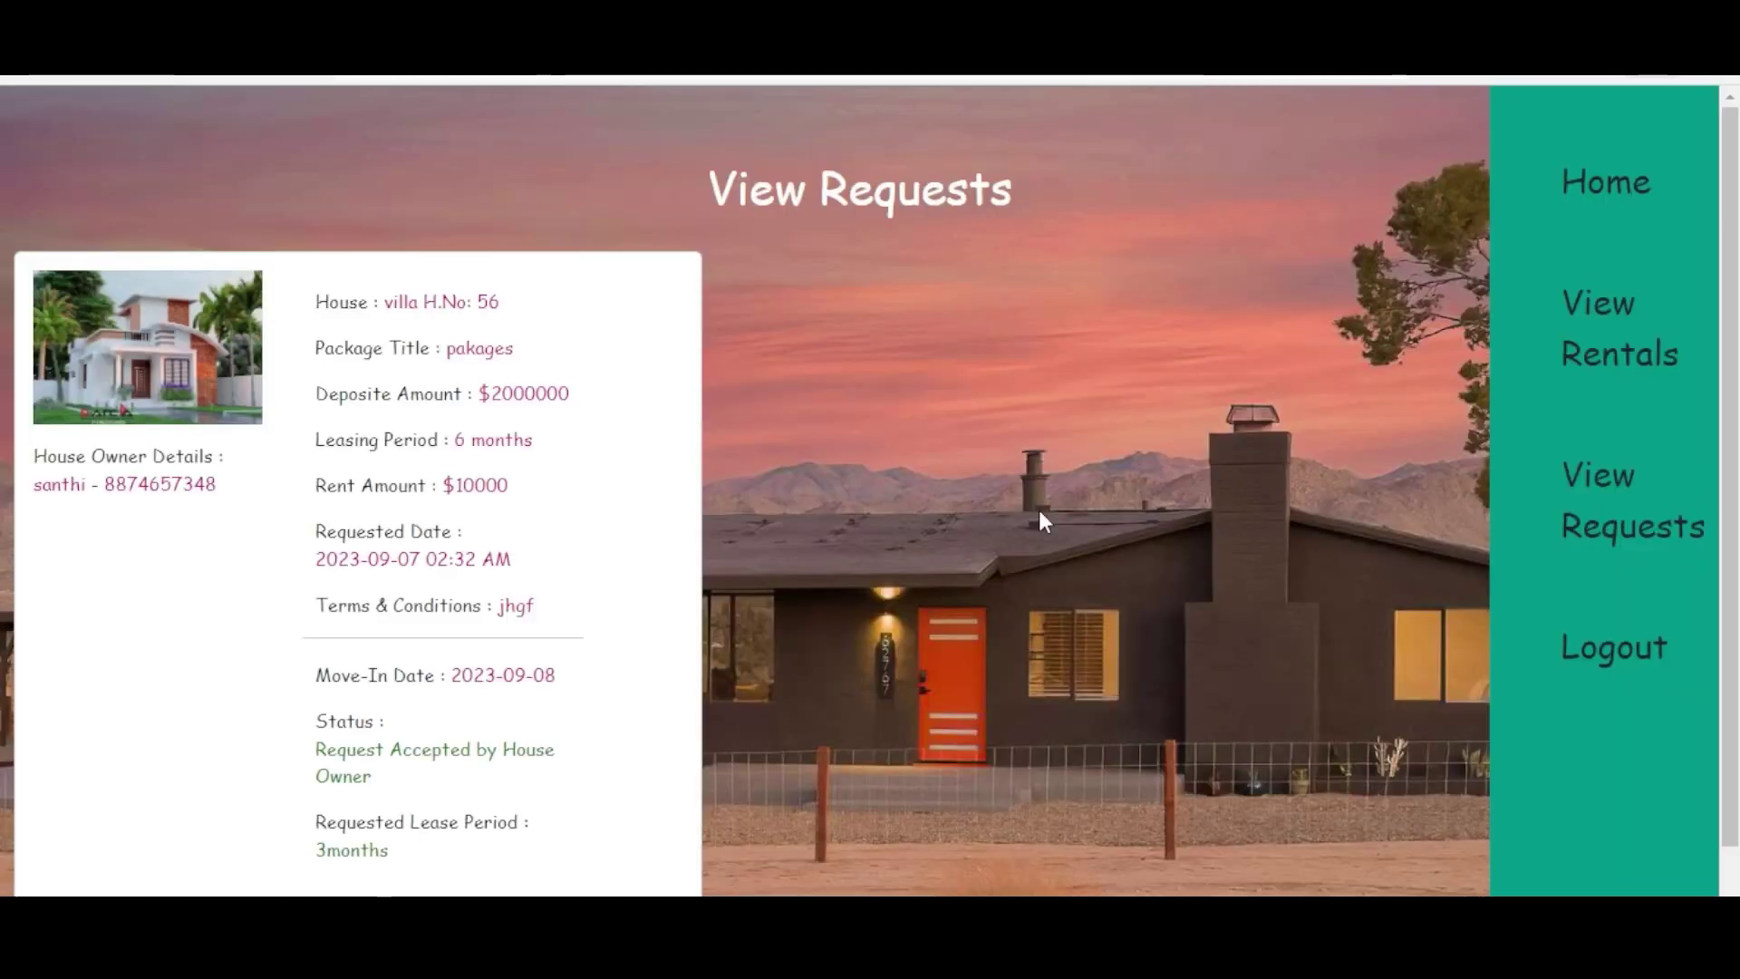
scroll(870, 489, down, 1)
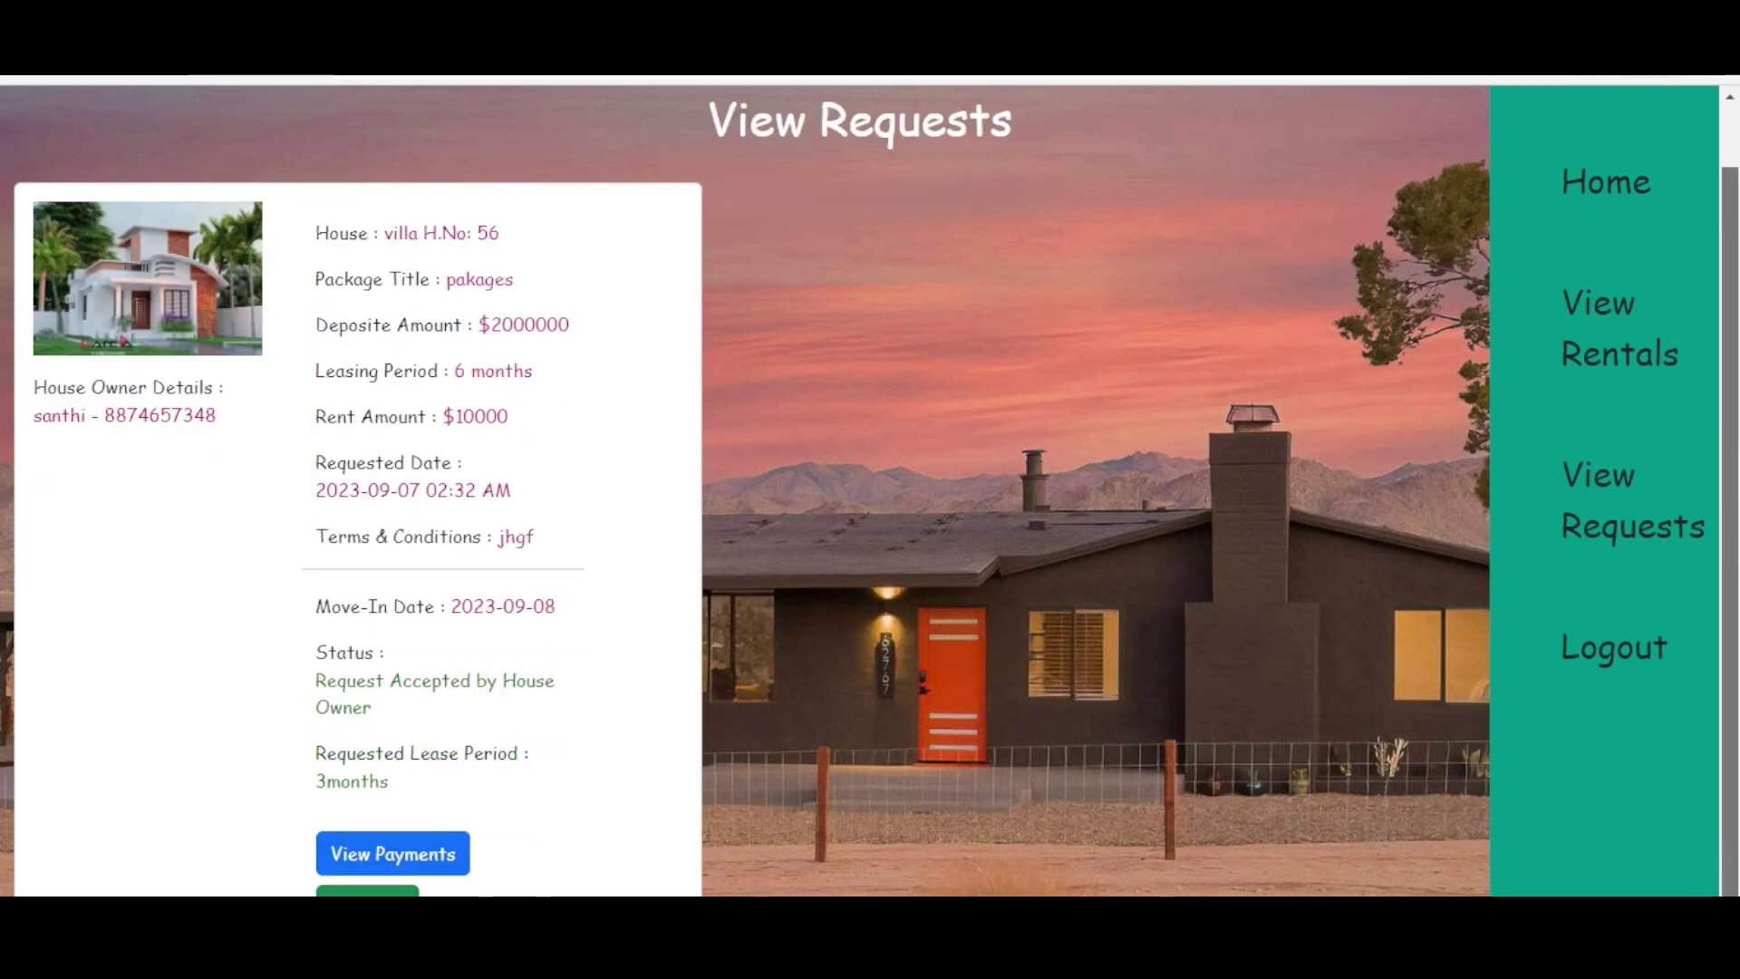
click(390, 856)
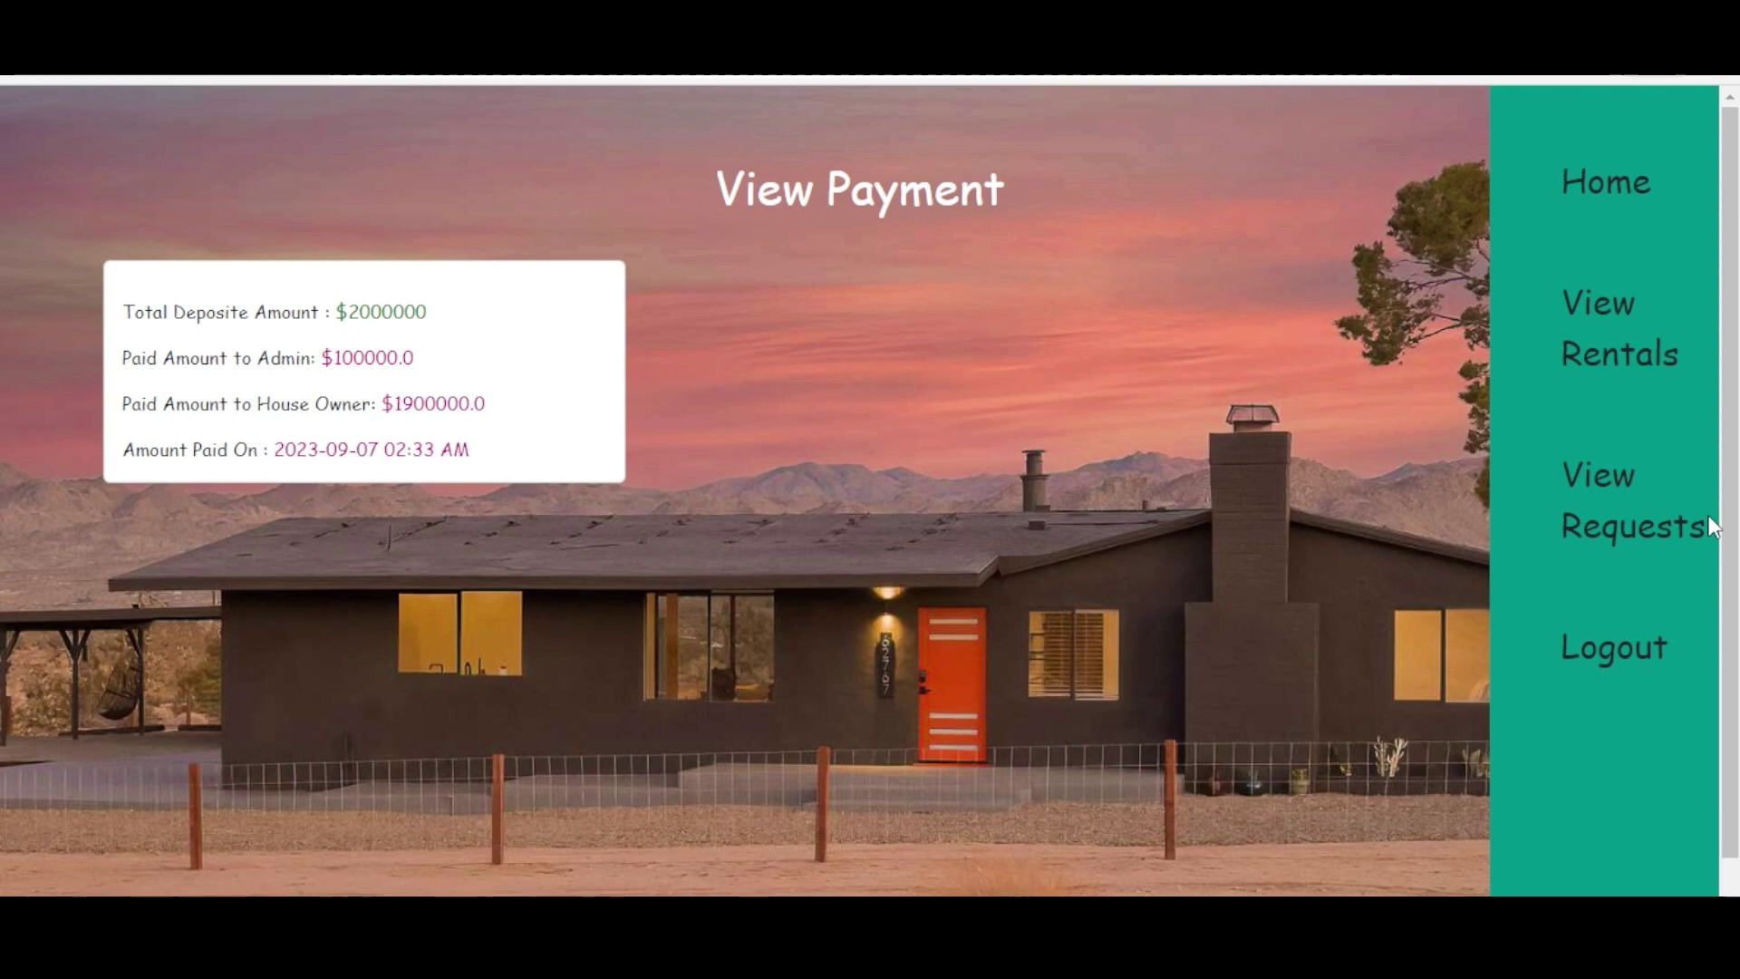
scroll(1711, 526, down, 1)
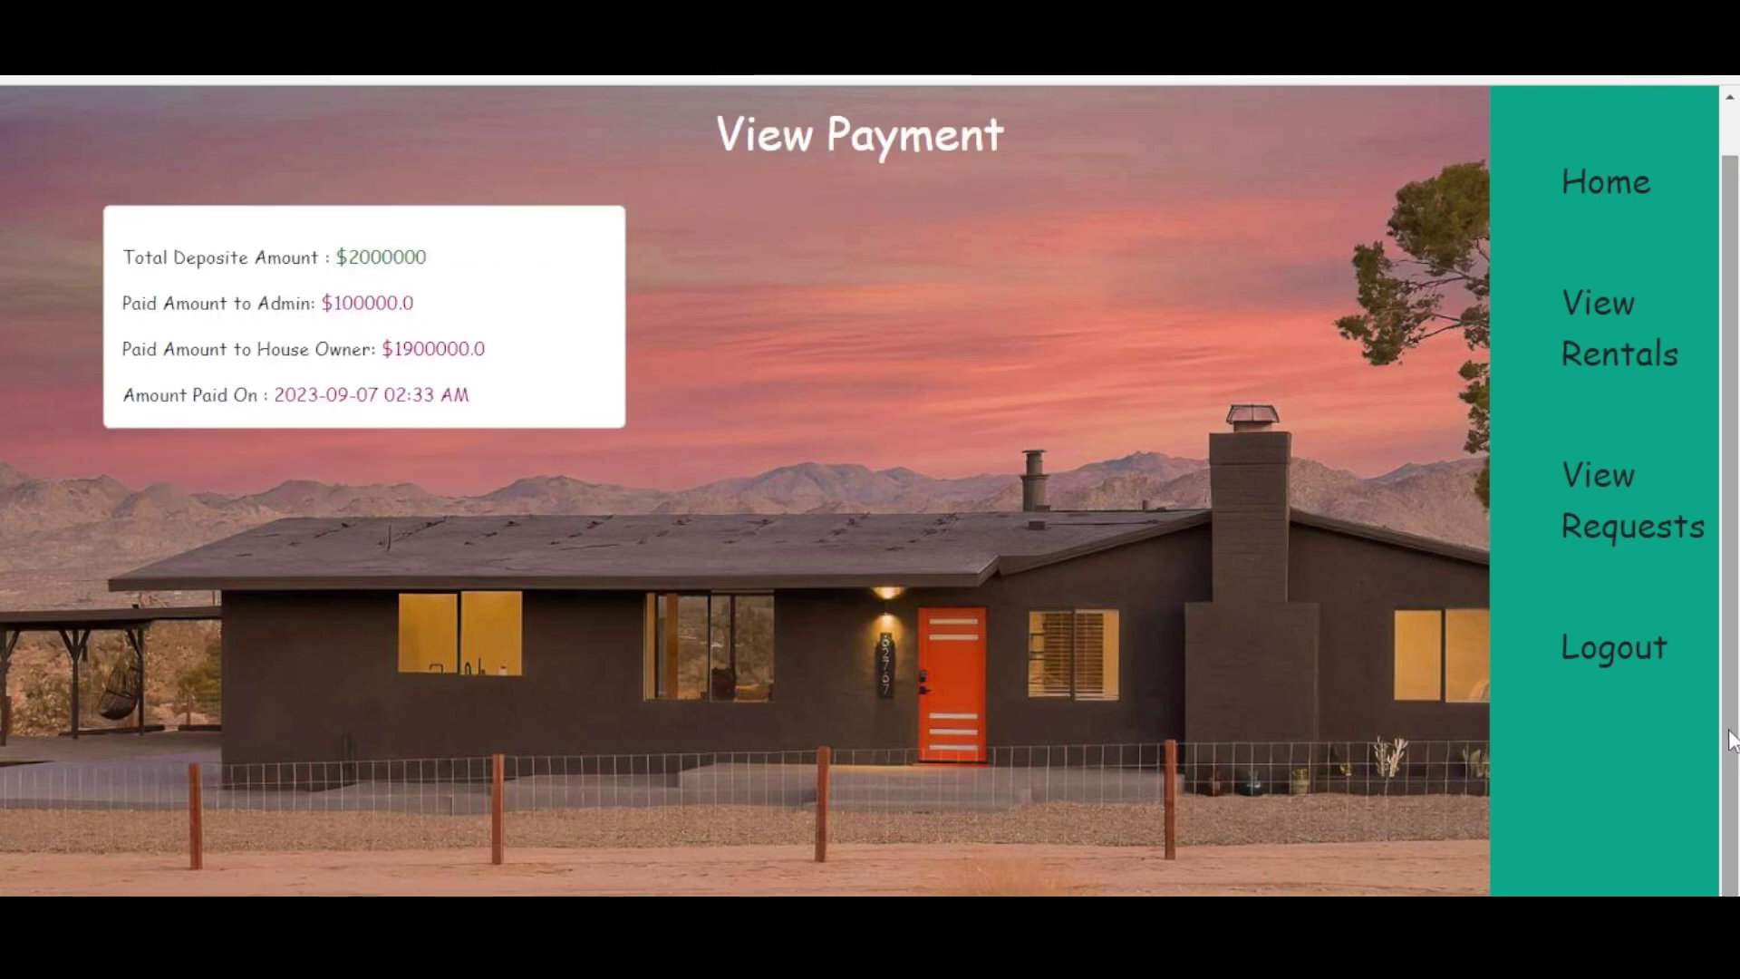
click(1628, 493)
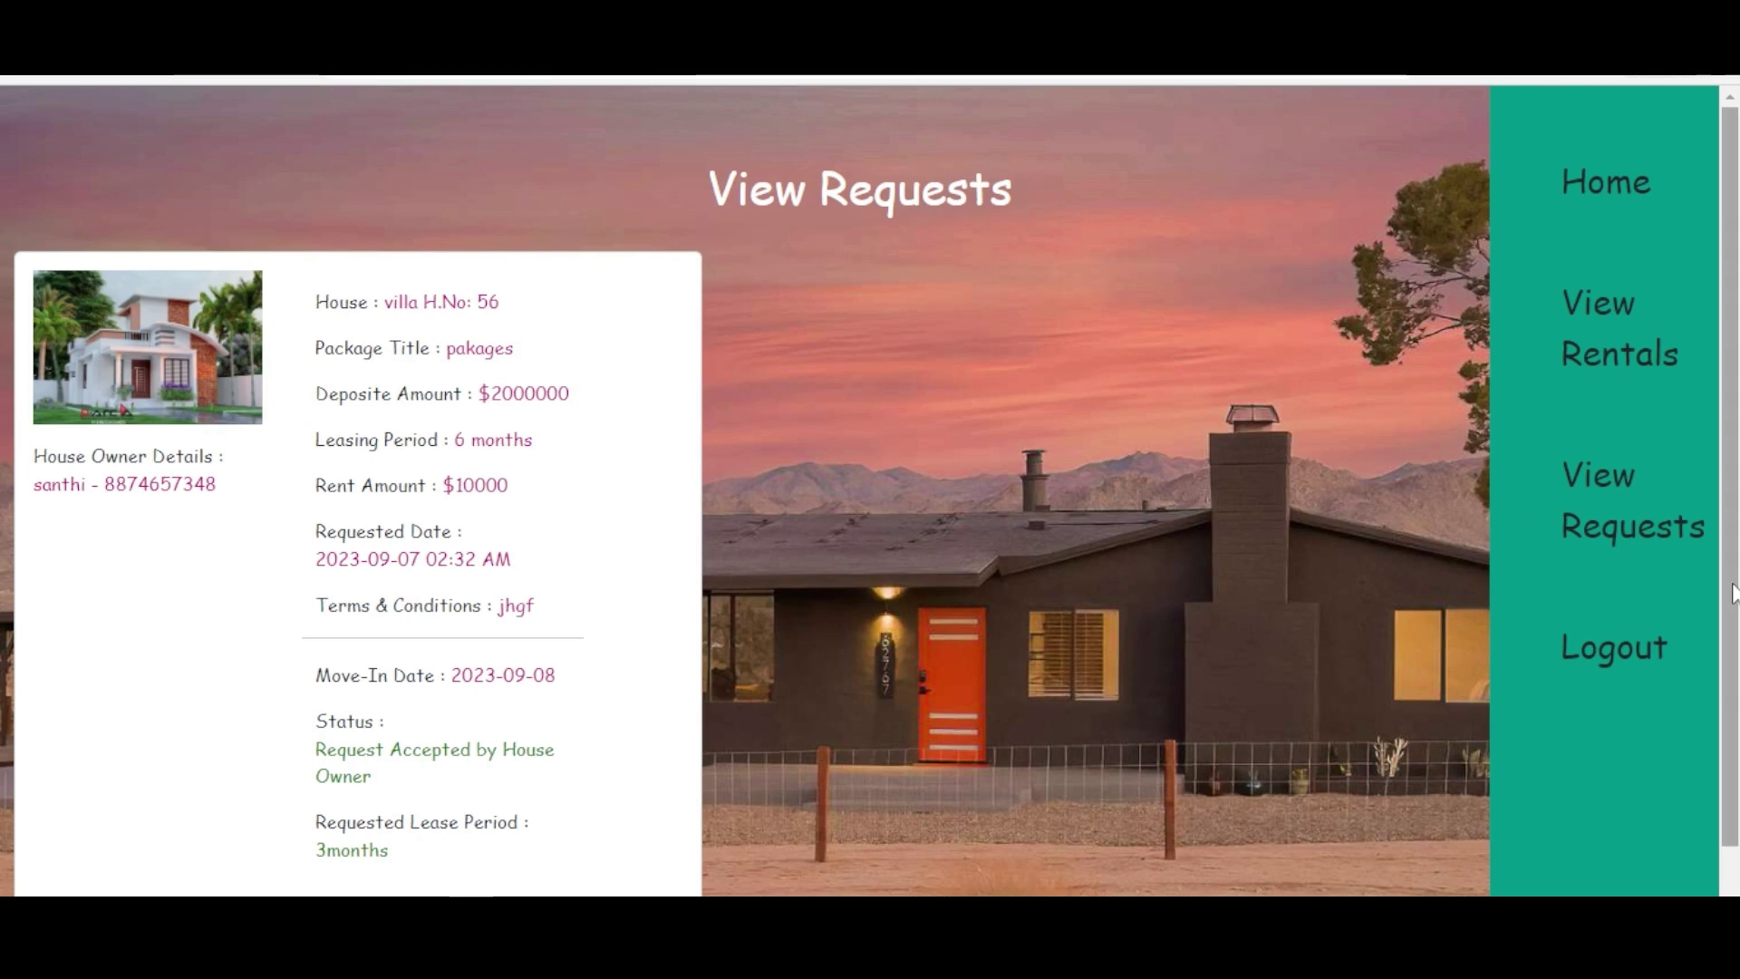
scroll(1732, 593, down, 1)
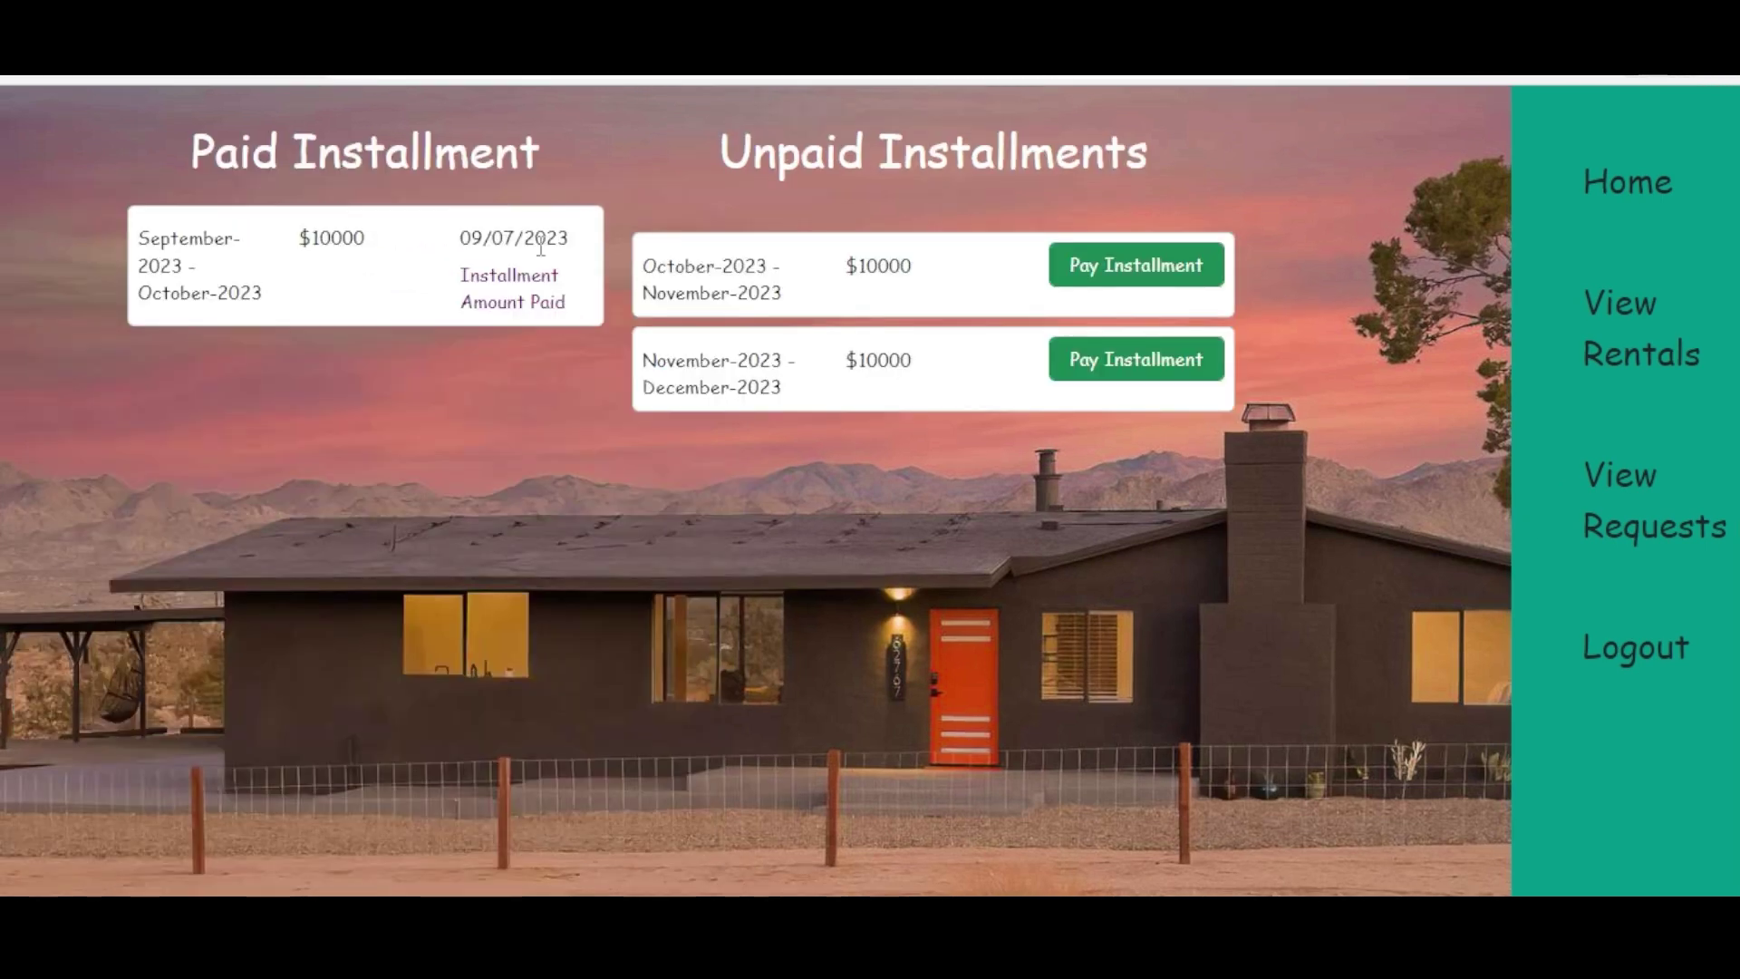
- Log out as tenant, sign in as house owner with the saved e-mail, and list the villa H.No: 56 request
click(1647, 664)
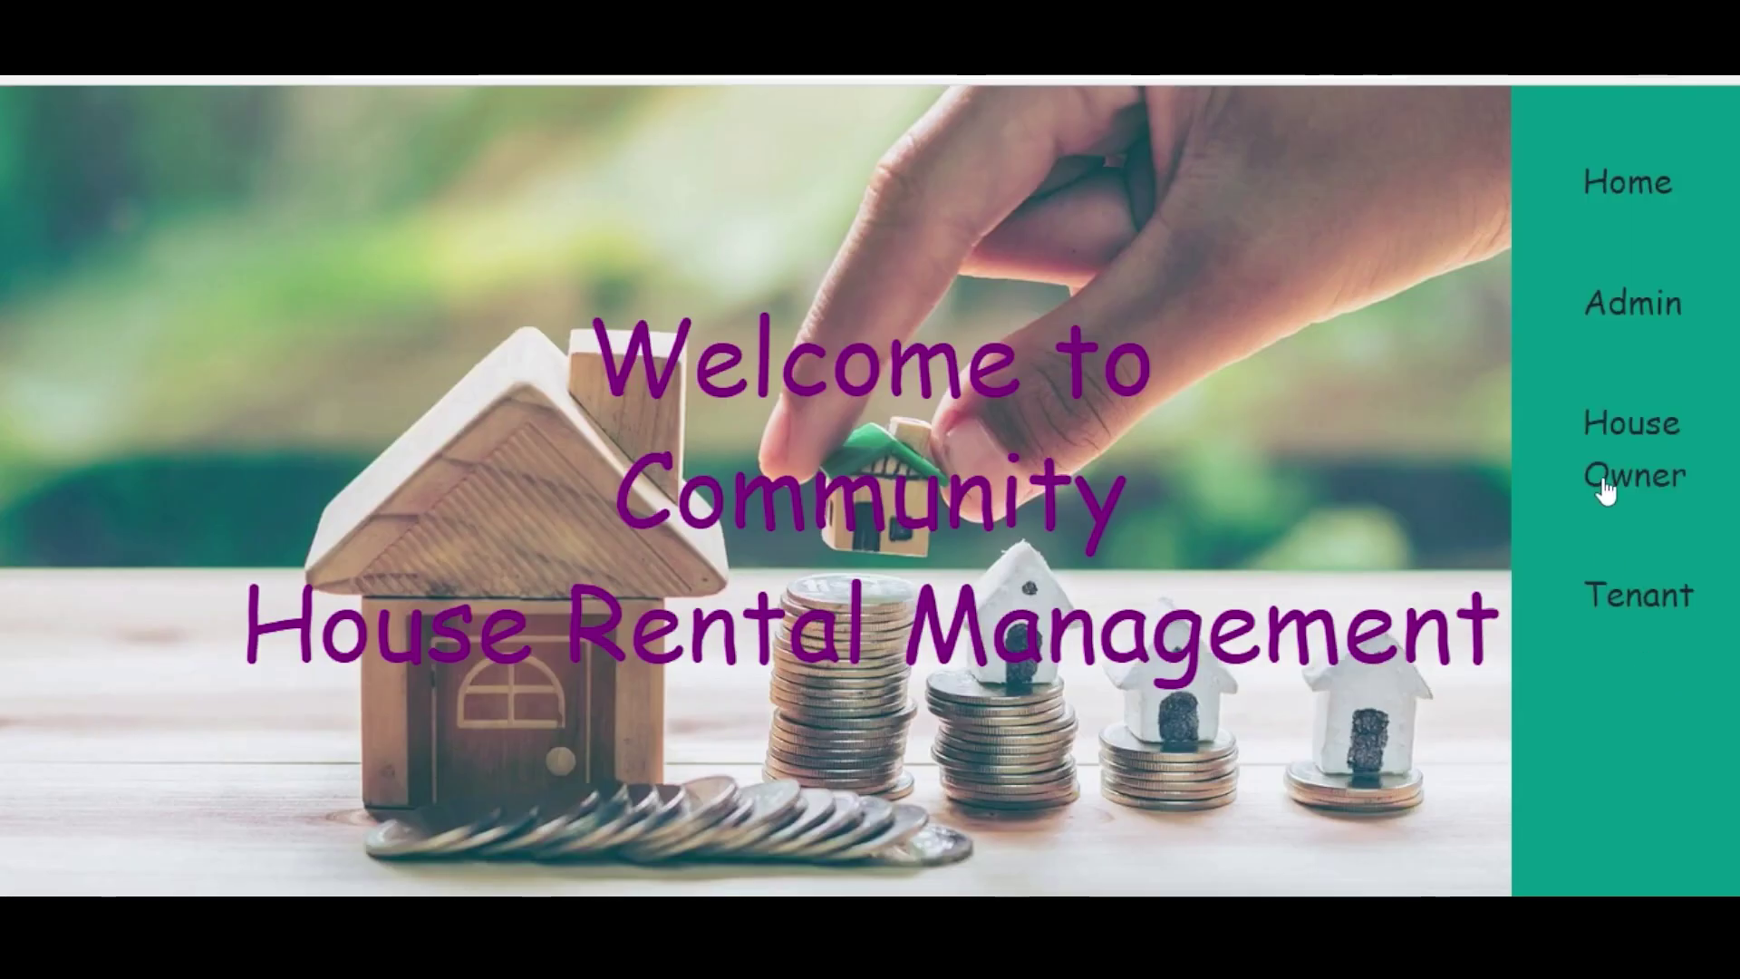
click(1609, 472)
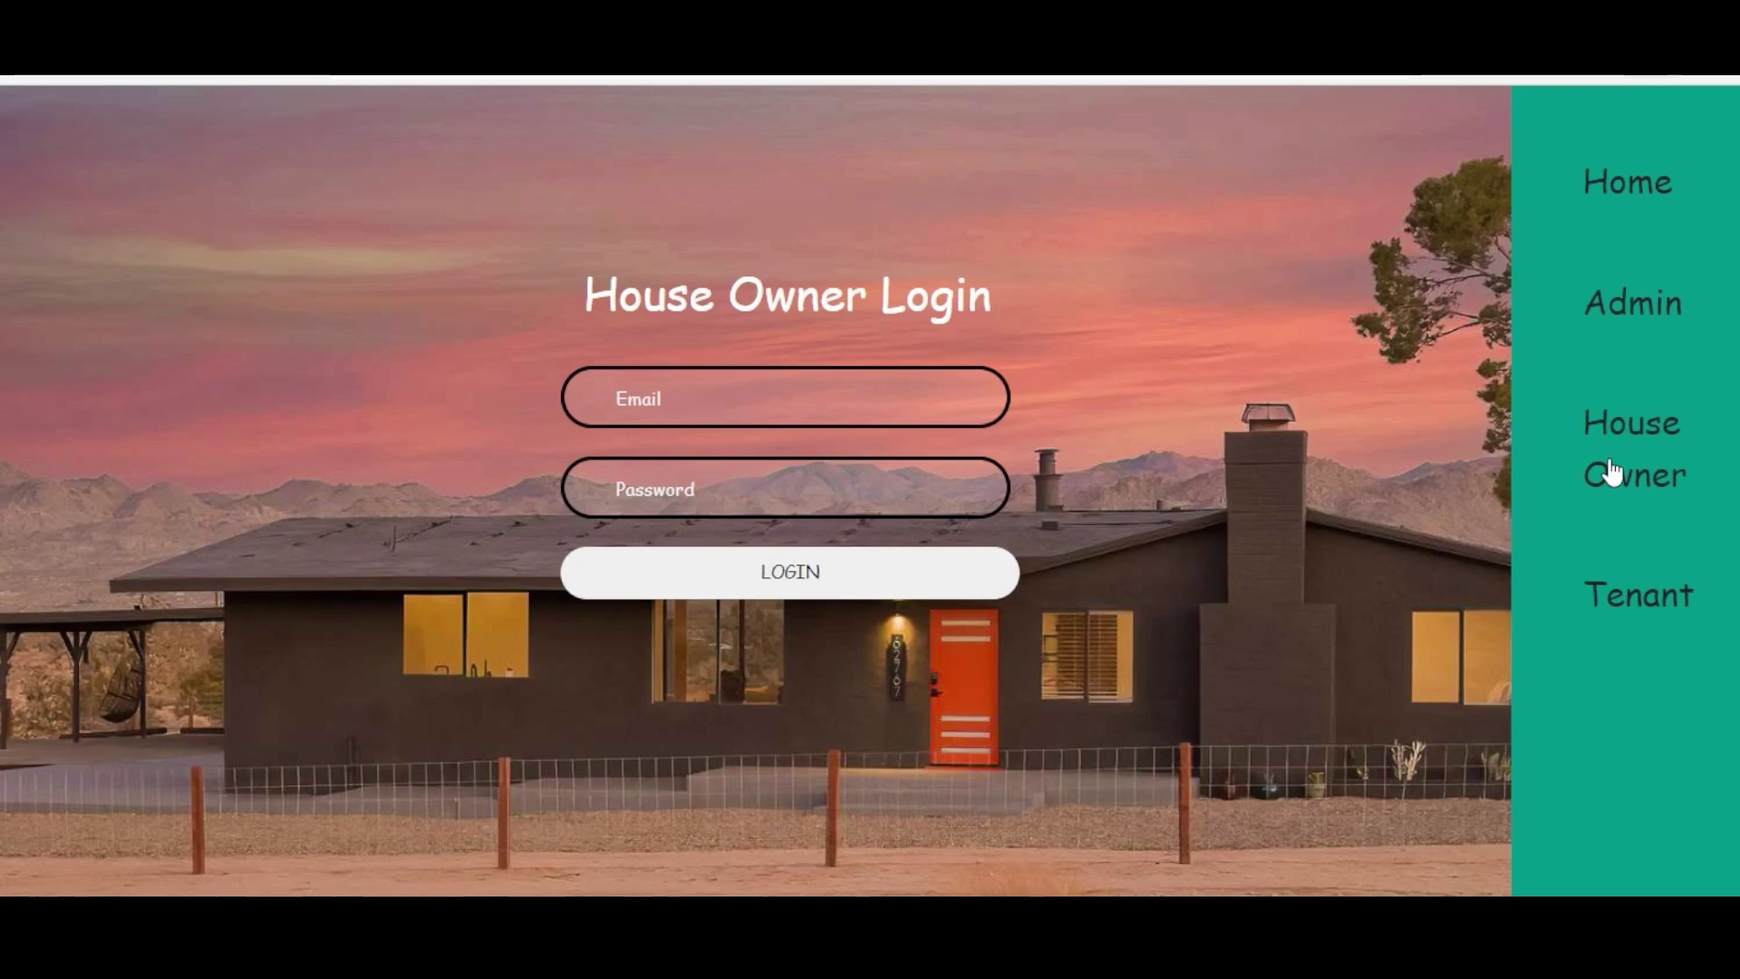
click(912, 383)
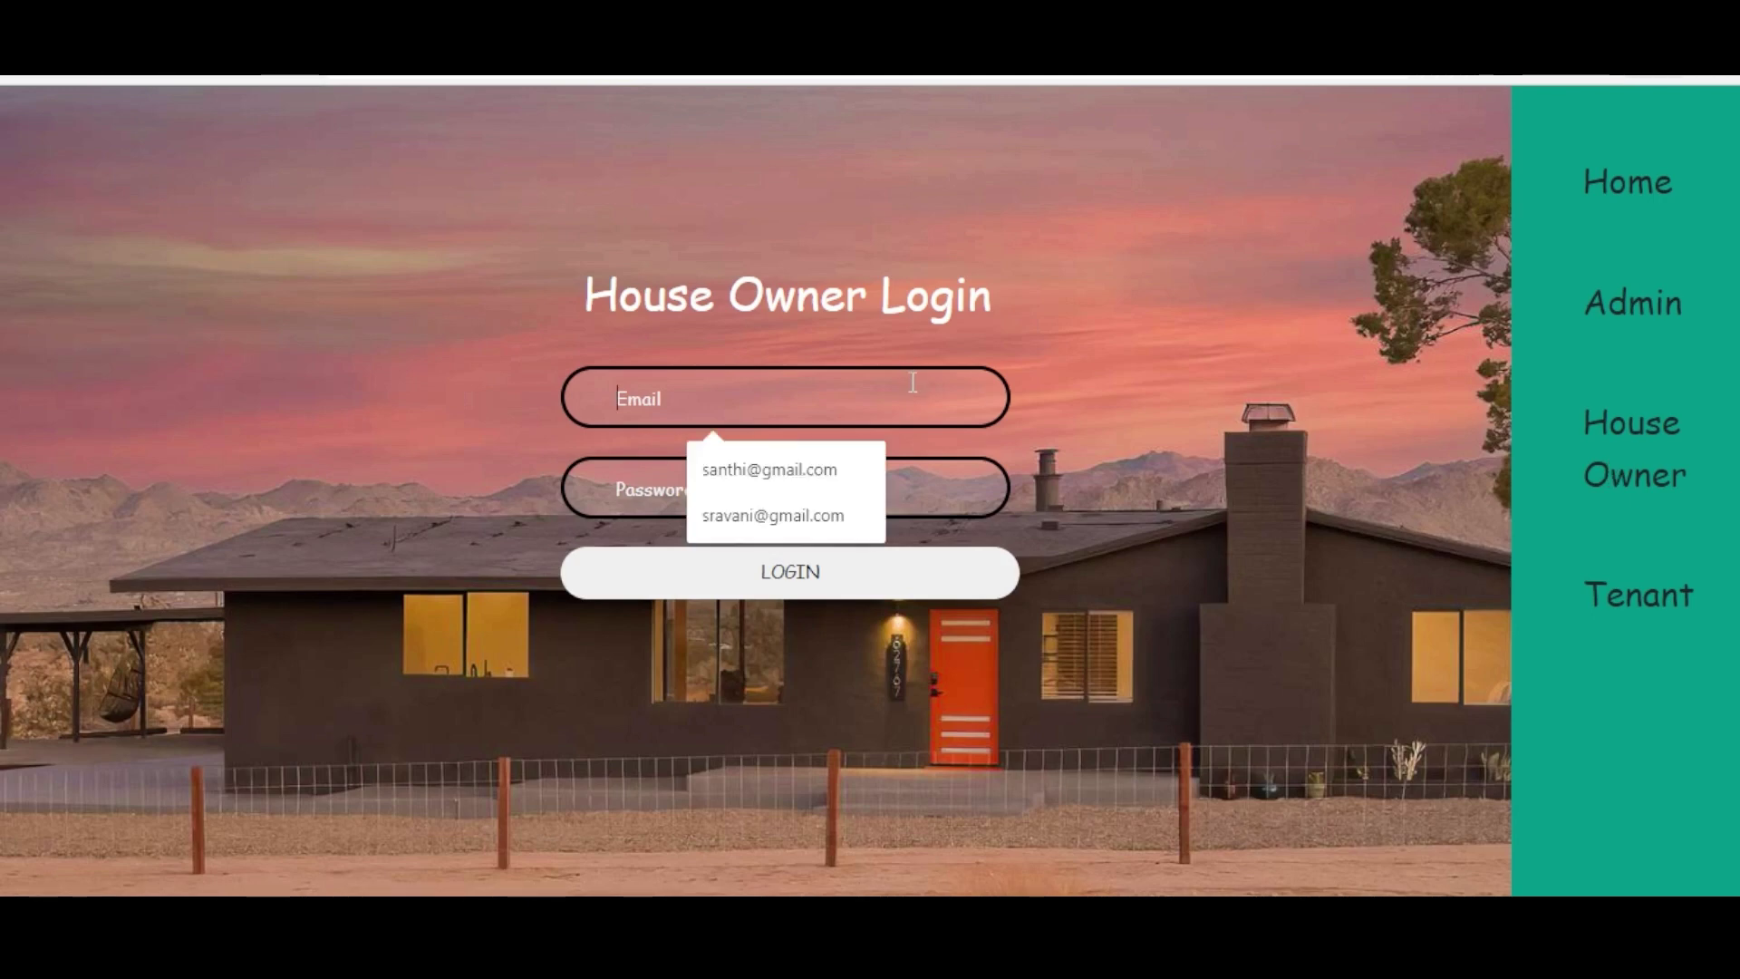
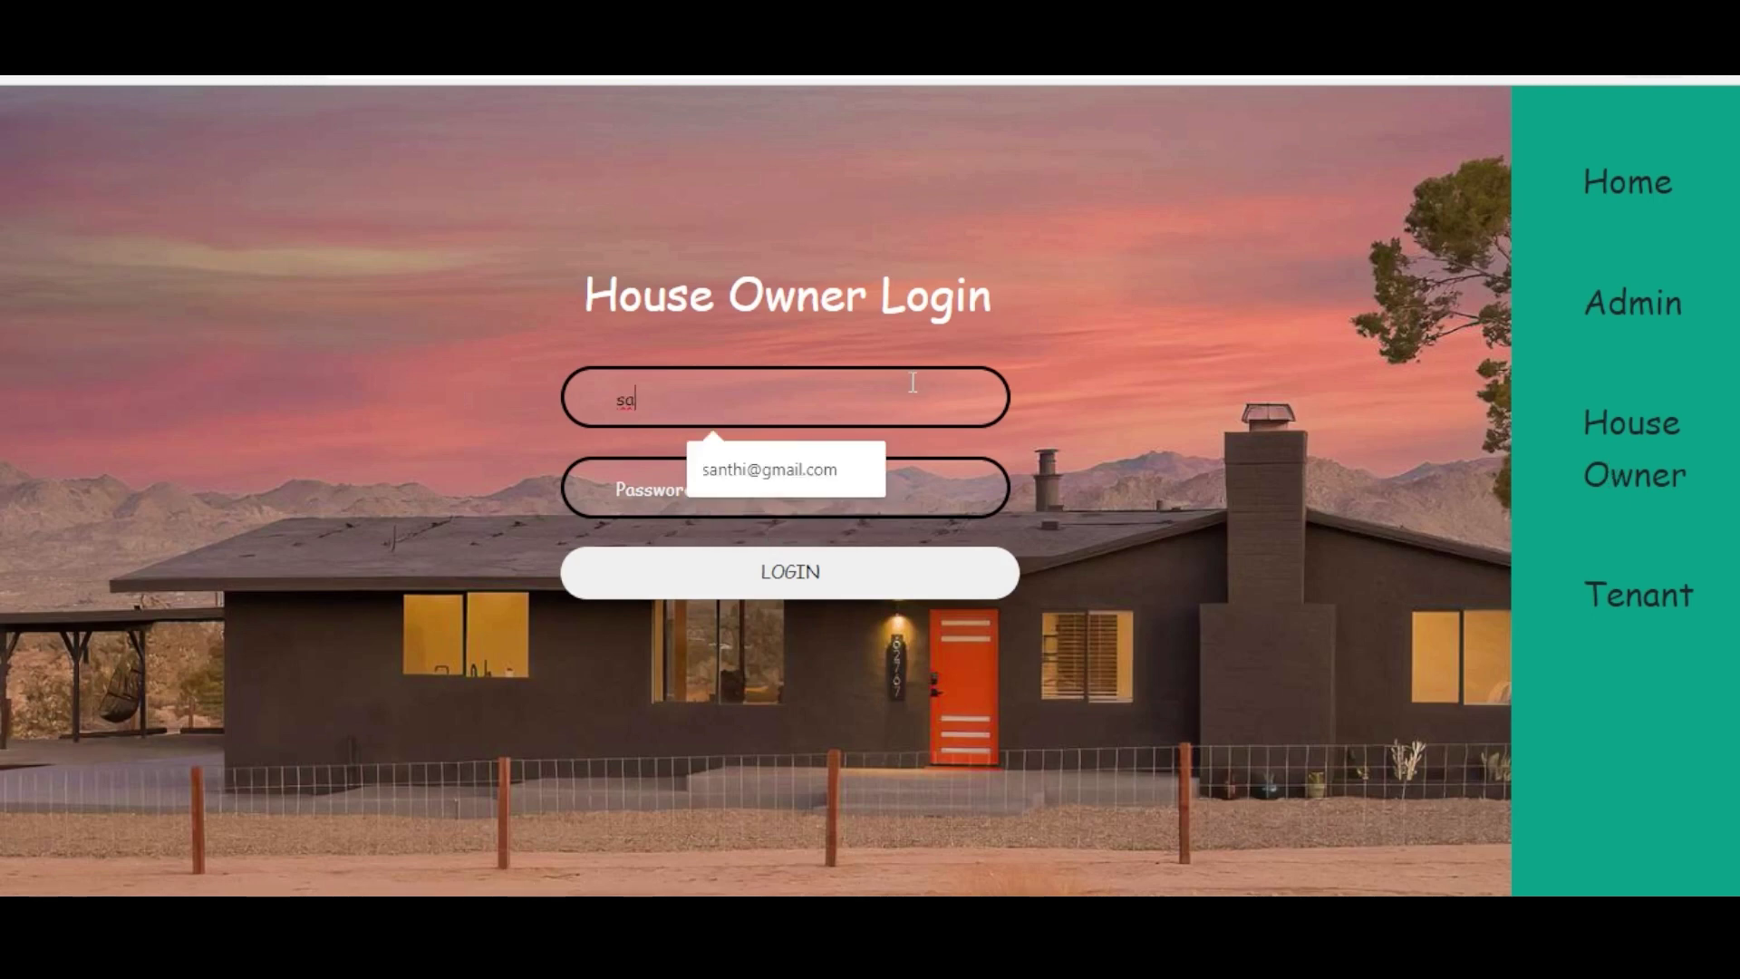
click(803, 466)
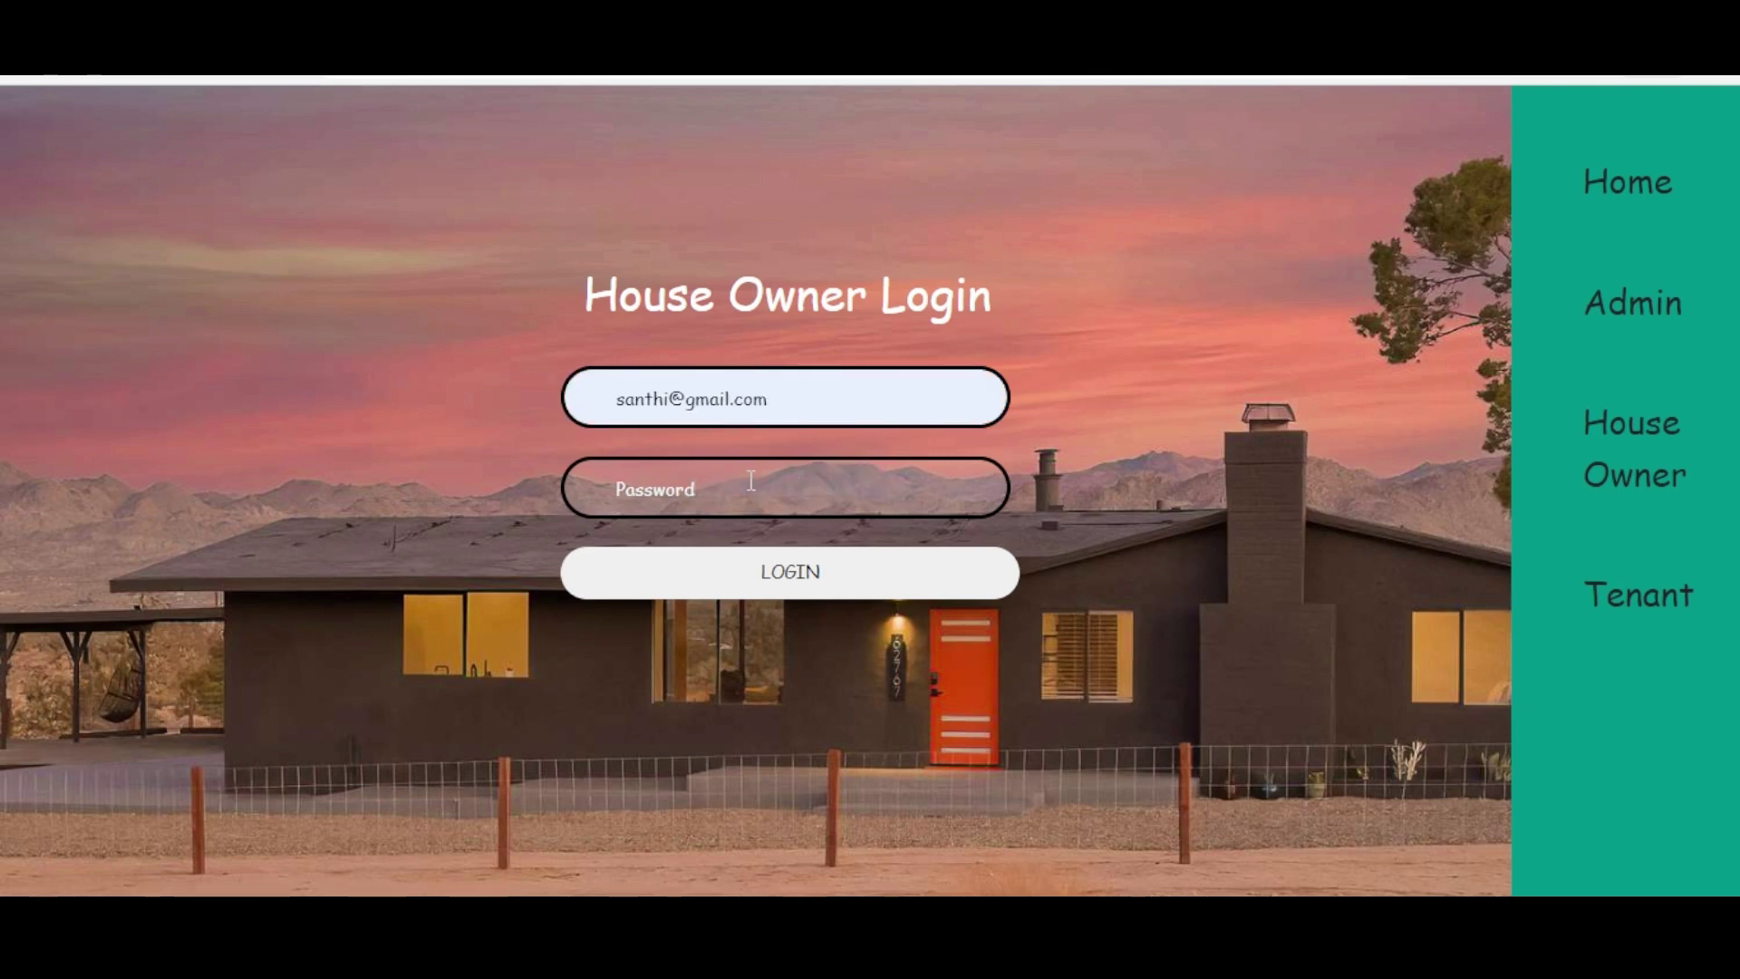
text(1)
click(779, 569)
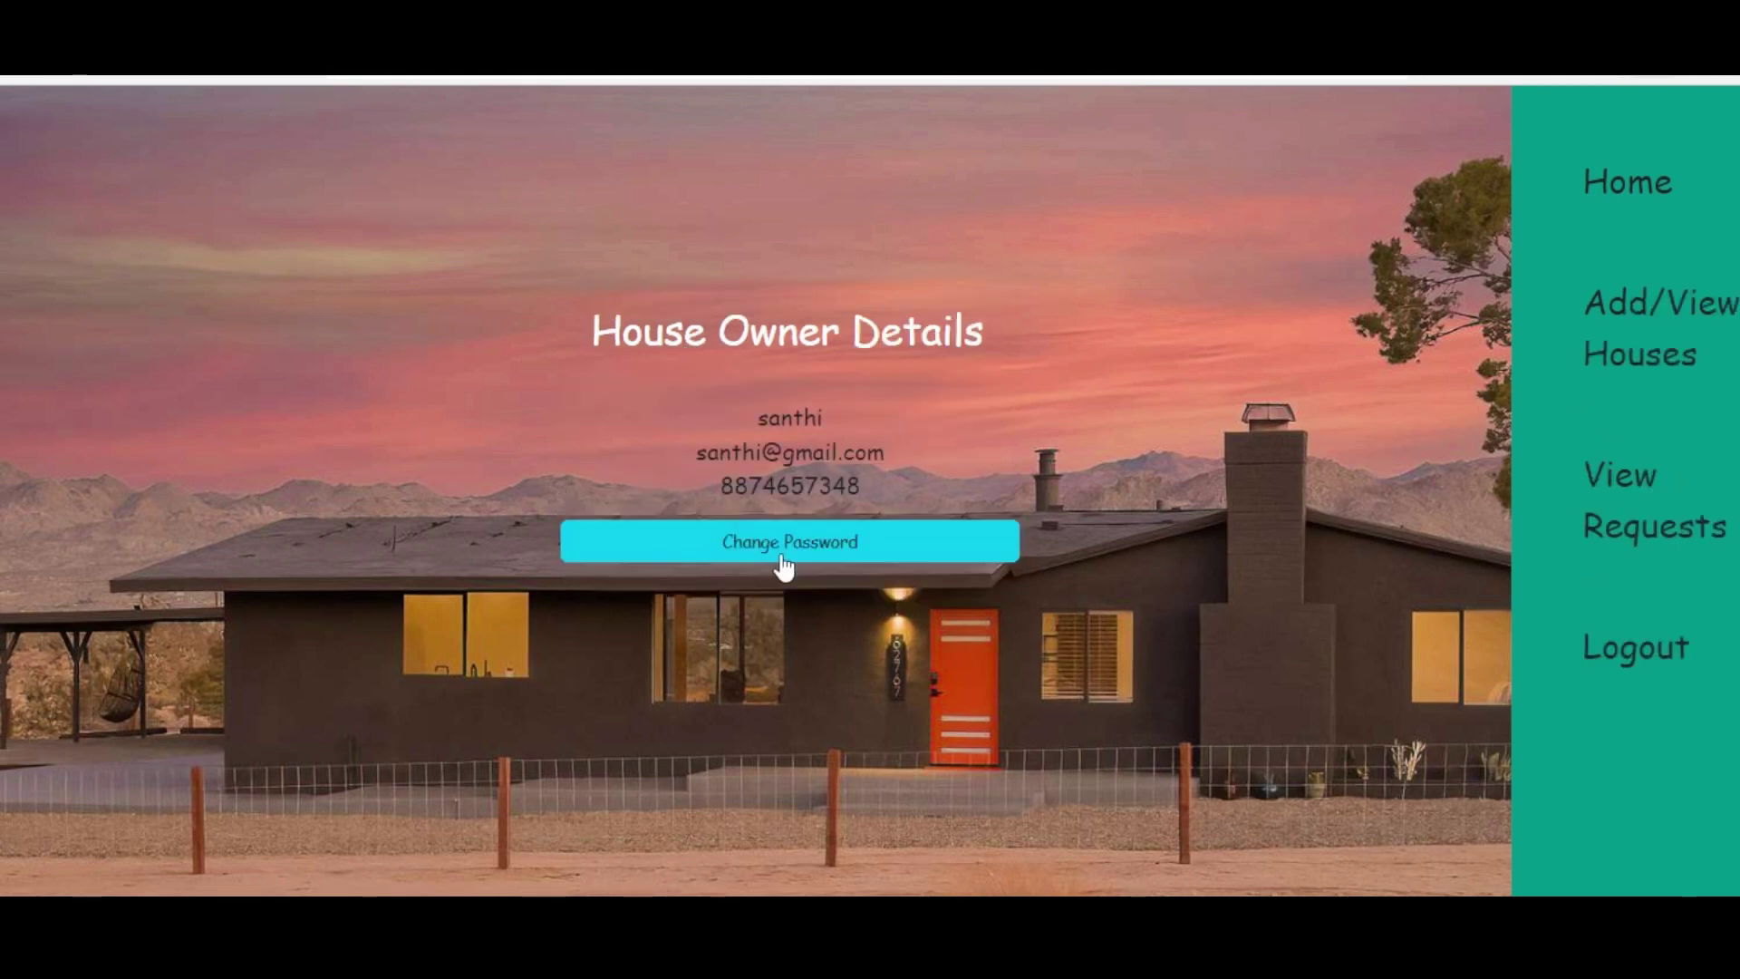
click(1610, 518)
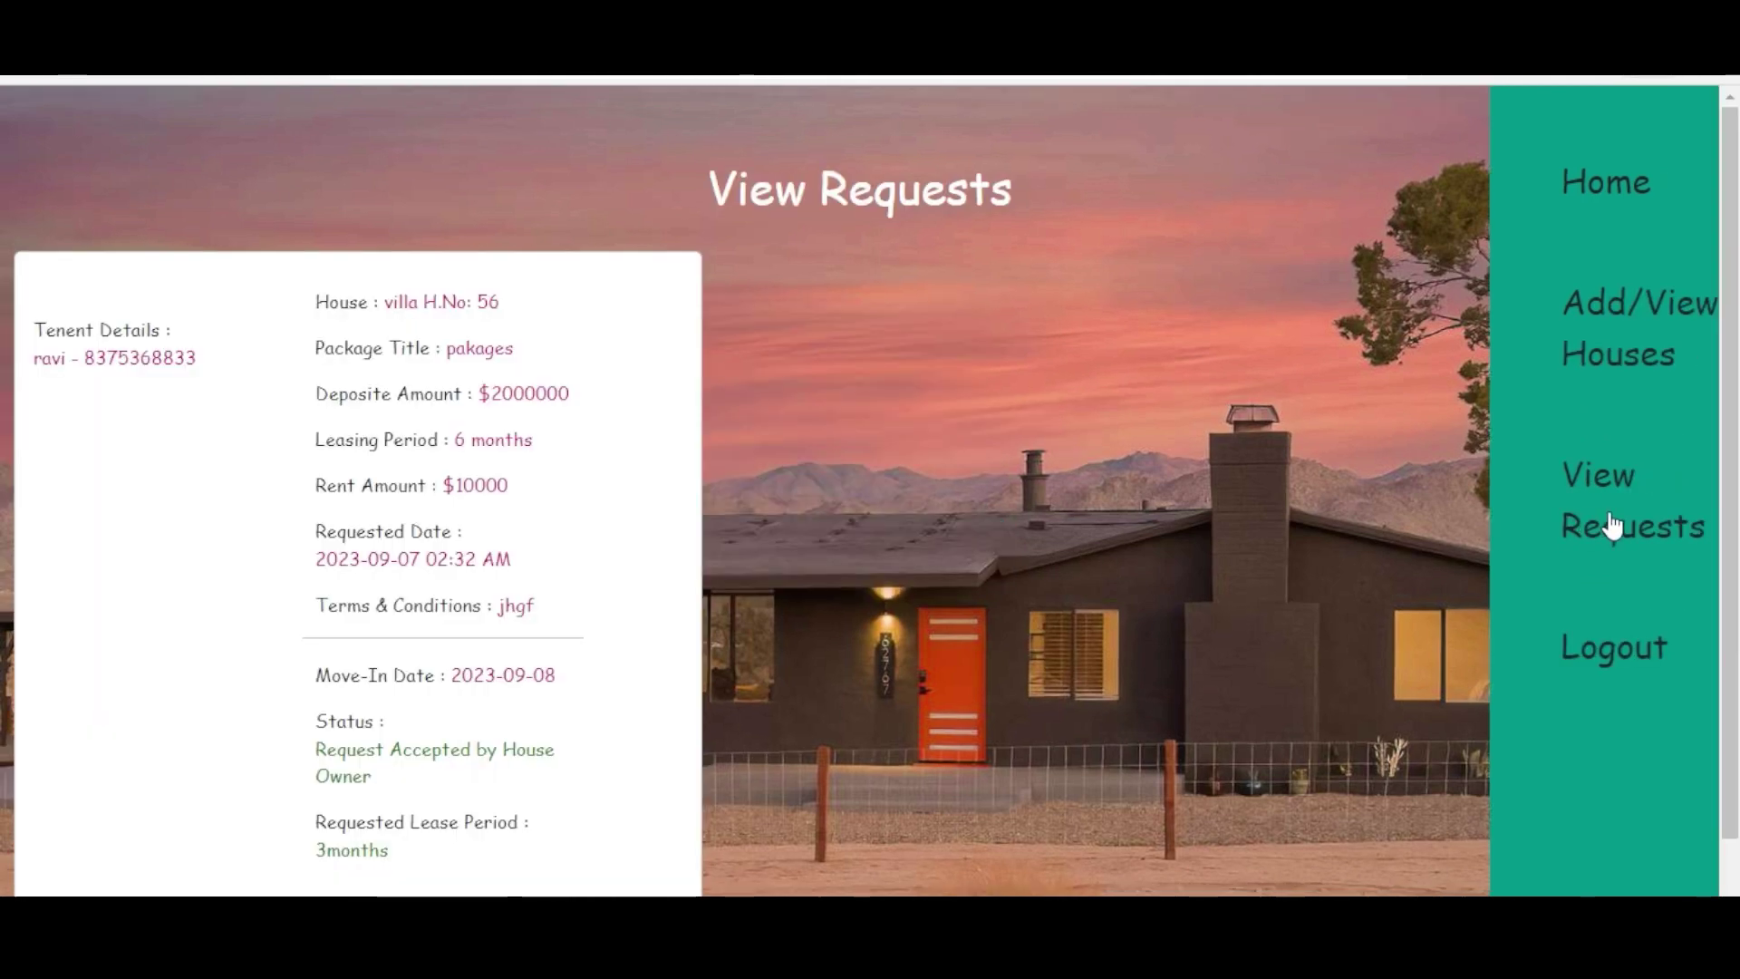
scroll(1733, 517, down, 1)
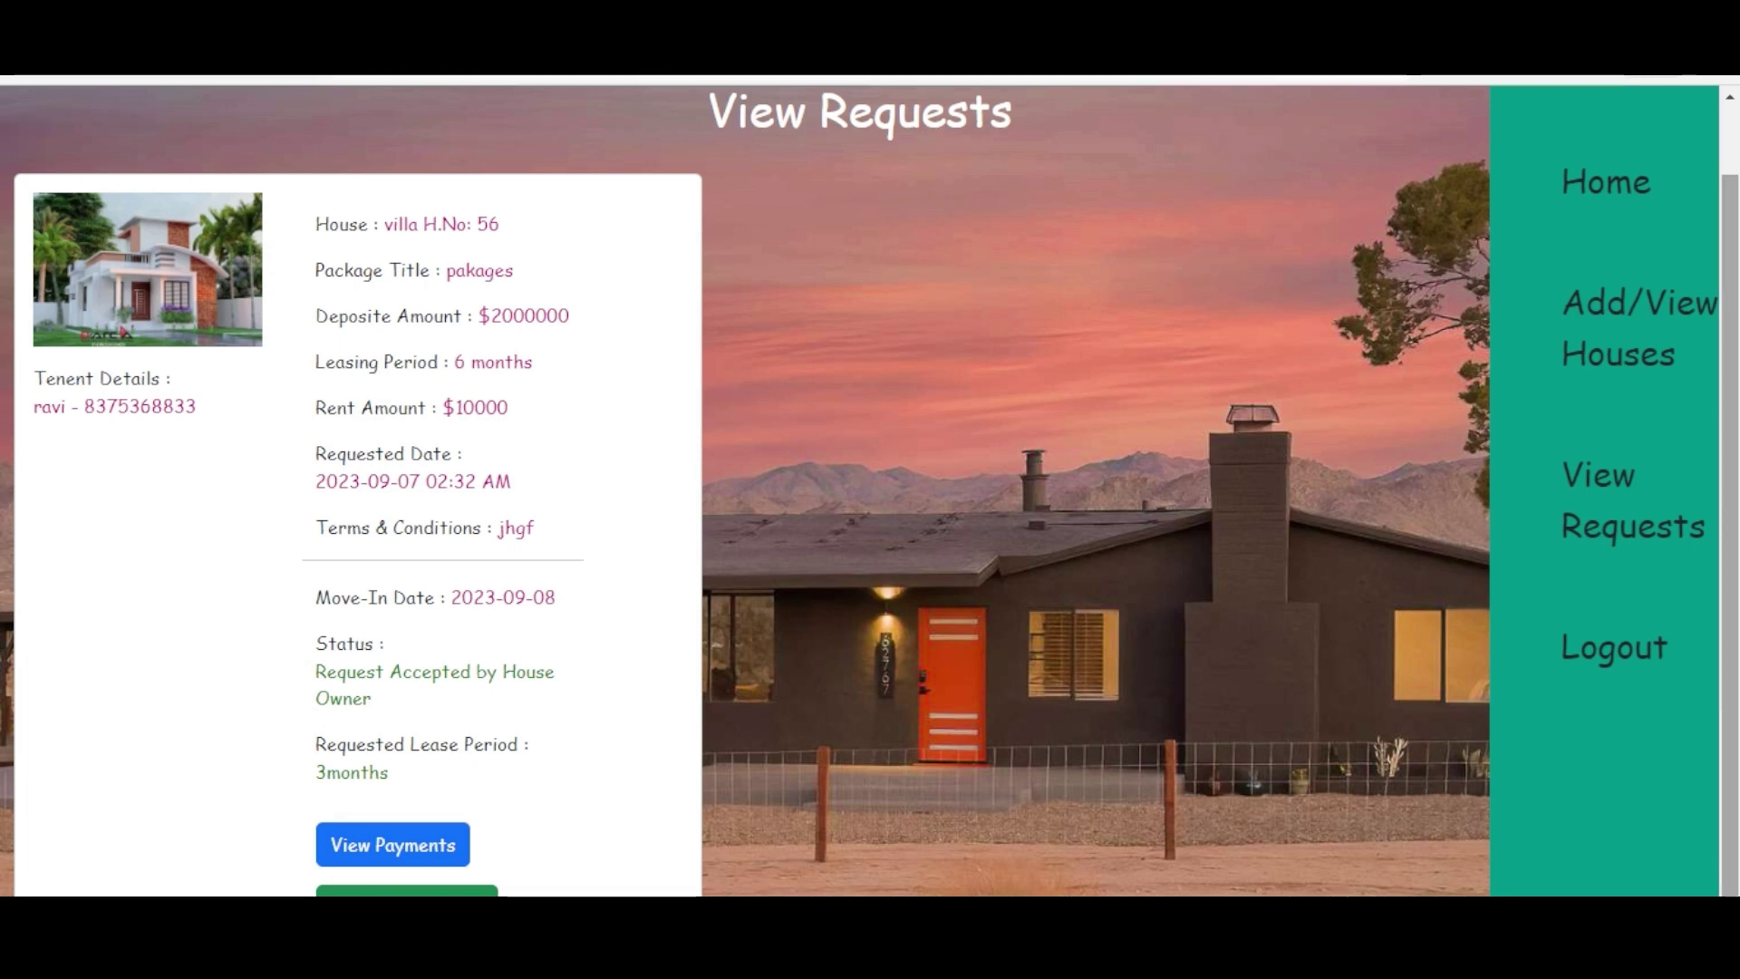